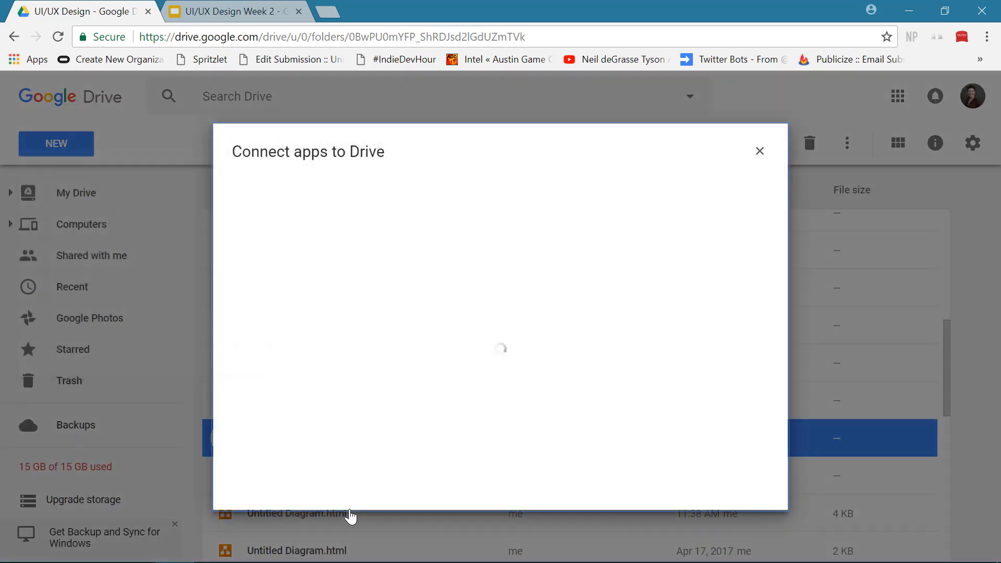
Search the apps that can be connected to Drive for draw.io and close the app catalogue
{"action": "type", "text": "draw.io"}
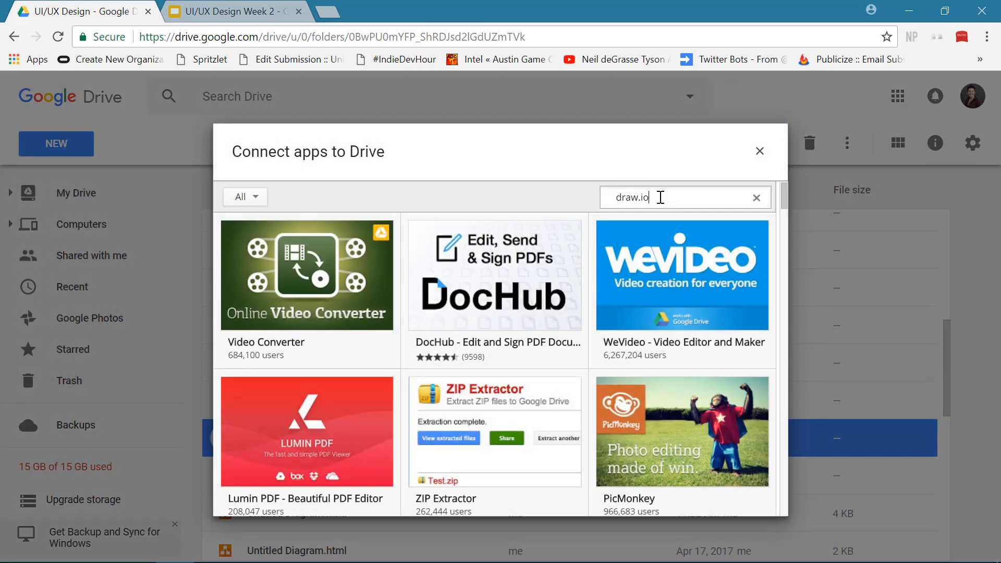
{"action": "key", "text": "Return"}
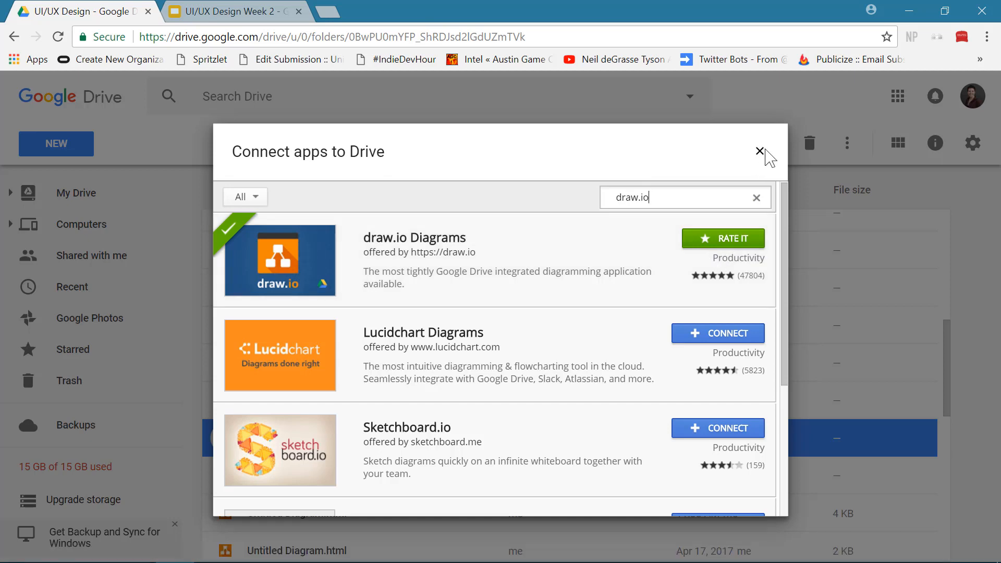
{"action": "left_click", "coordinate": [761, 152]}
Create a new draw.io diagram in the UI/UX Design folder from the Blank Diagram template, keeping the default name
{"action": "left_click", "coordinate": [57, 143]}
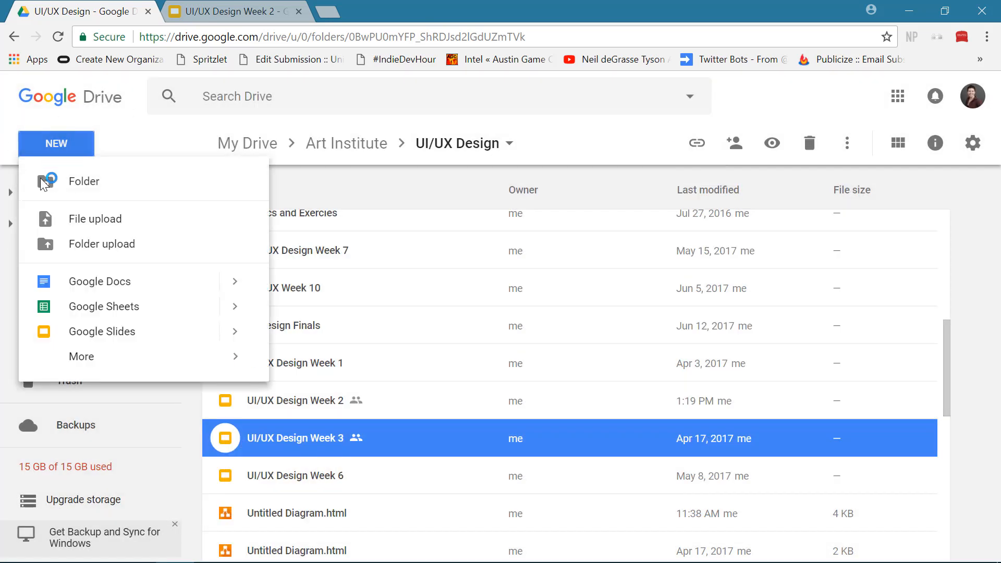
{"action": "mouse_move", "coordinate": [135, 362]}
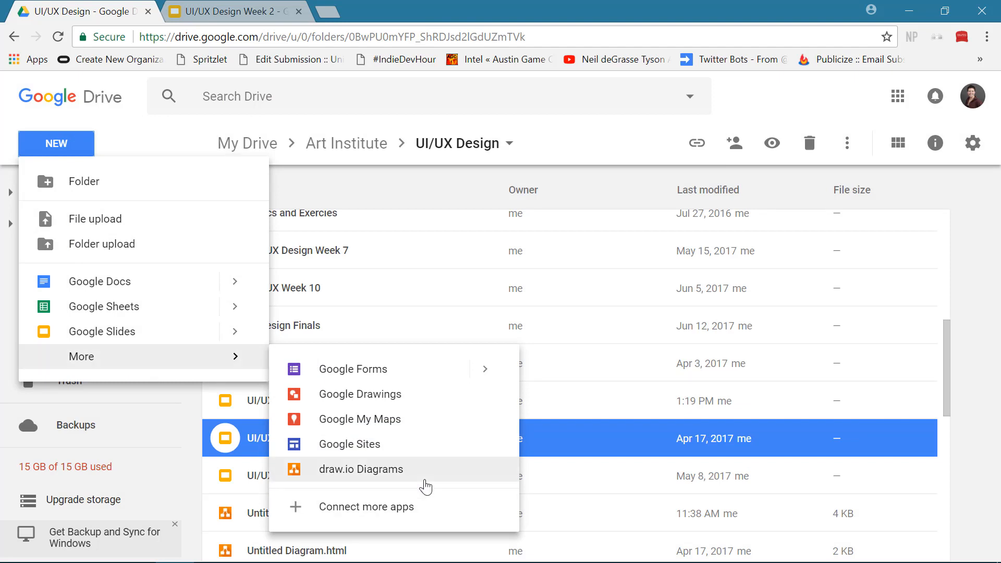
{"action": "left_click", "coordinate": [426, 488]}
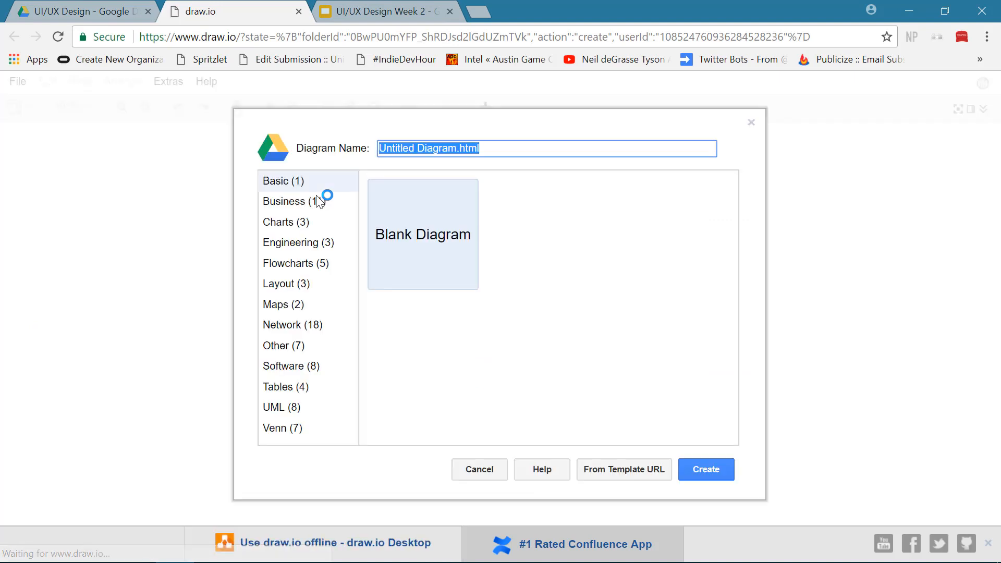
{"action": "left_click", "coordinate": [426, 249]}
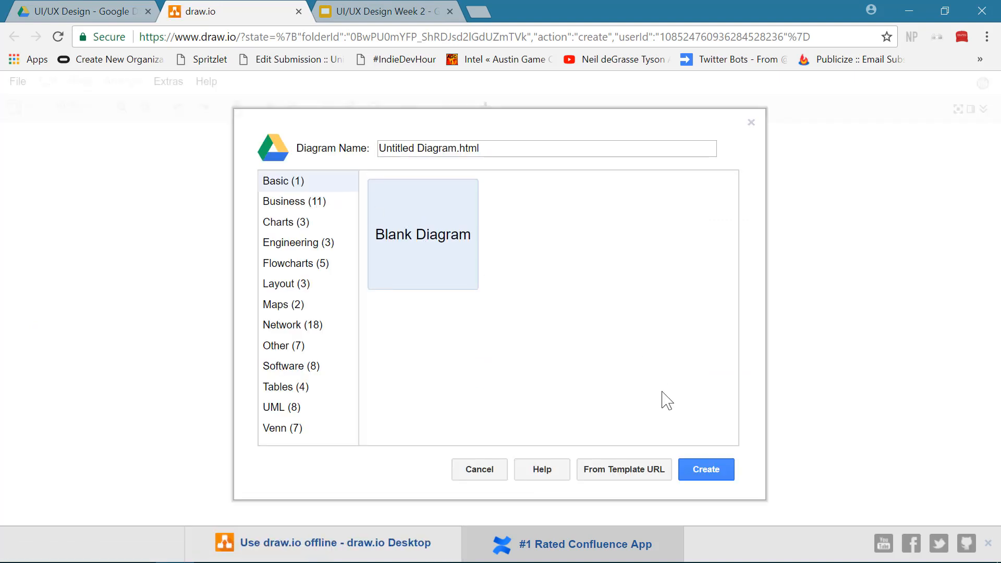
{"action": "left_click", "coordinate": [698, 467]}
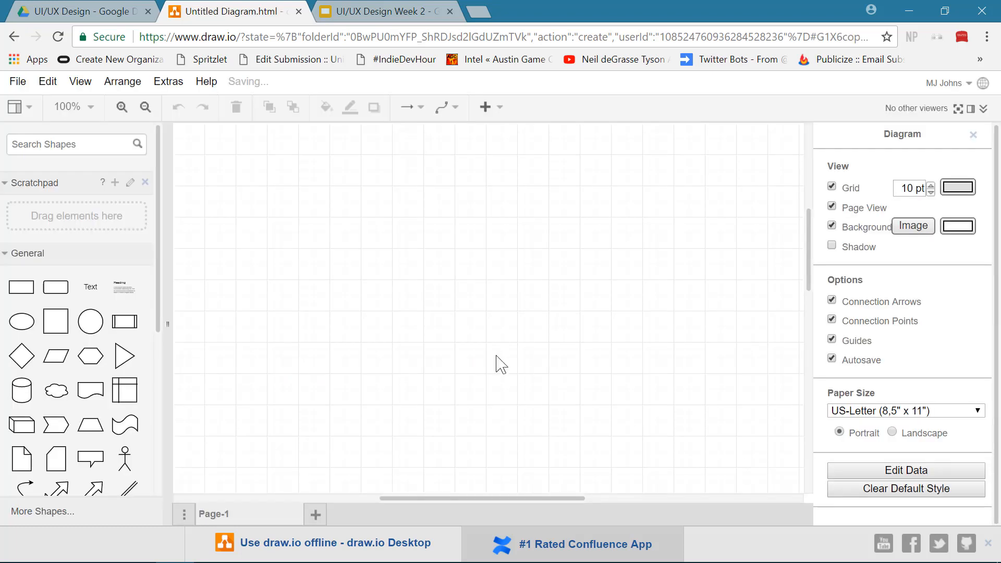
Look through the shape library, from the General shapes down to the Flowchart, BPMN and Arrows categories
{"action": "scroll", "coordinate": [56, 289], "scroll_direction": "down", "scroll_amount": 2}
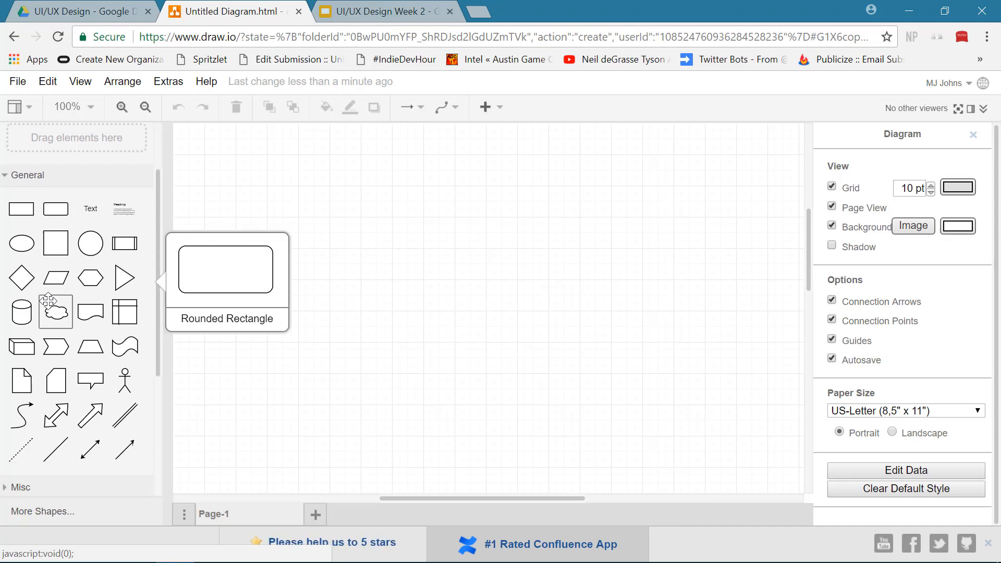
{"action": "scroll", "coordinate": [127, 380], "scroll_direction": "down", "scroll_amount": 5}
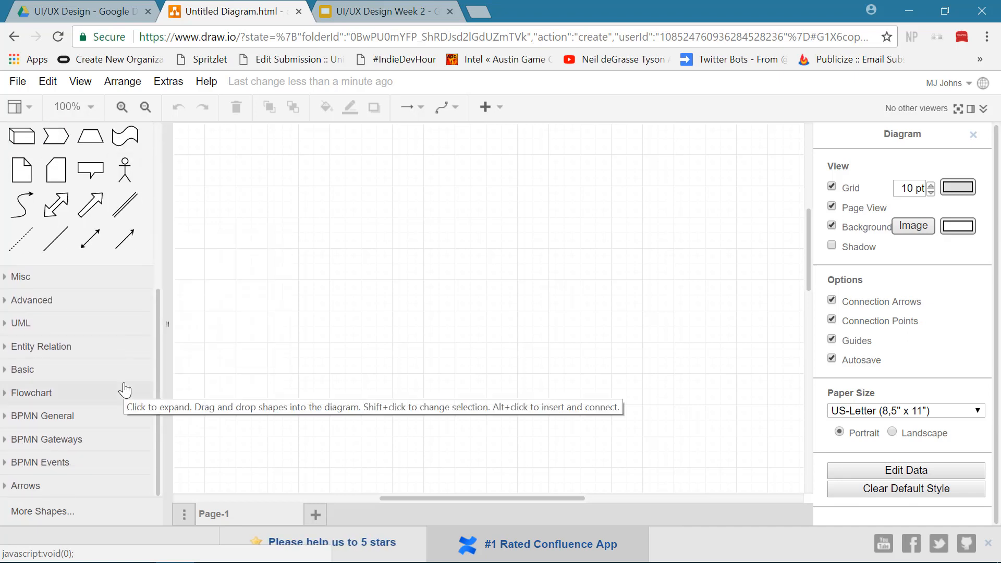
{"action": "scroll", "coordinate": [124, 388], "scroll_direction": "up", "scroll_amount": 5}
{"action": "scroll", "coordinate": [124, 388], "scroll_direction": "up", "scroll_amount": 1}
{"action": "scroll", "coordinate": [109, 380], "scroll_direction": "down", "scroll_amount": 3}
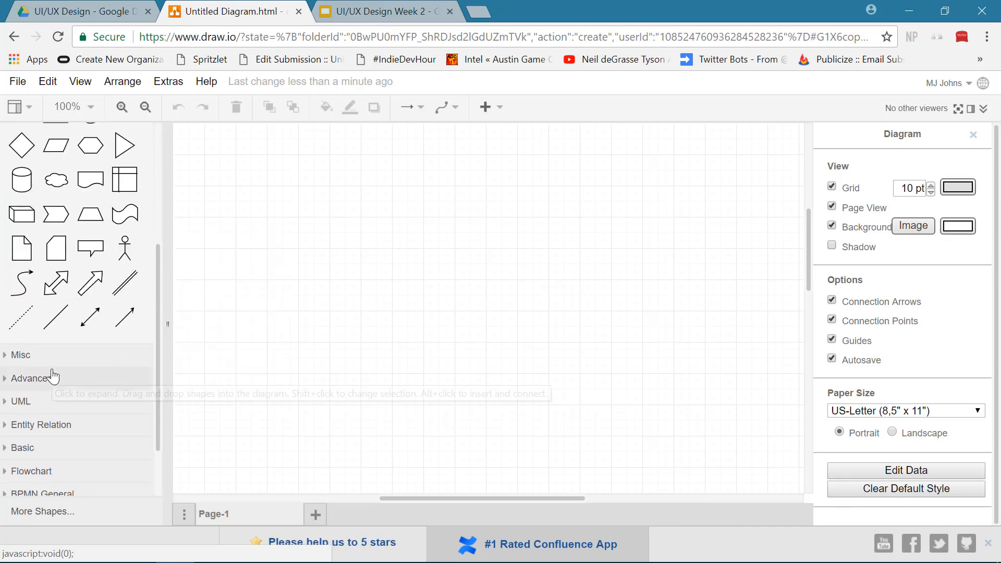
{"action": "scroll", "coordinate": [124, 382], "scroll_direction": "down", "scroll_amount": 3}
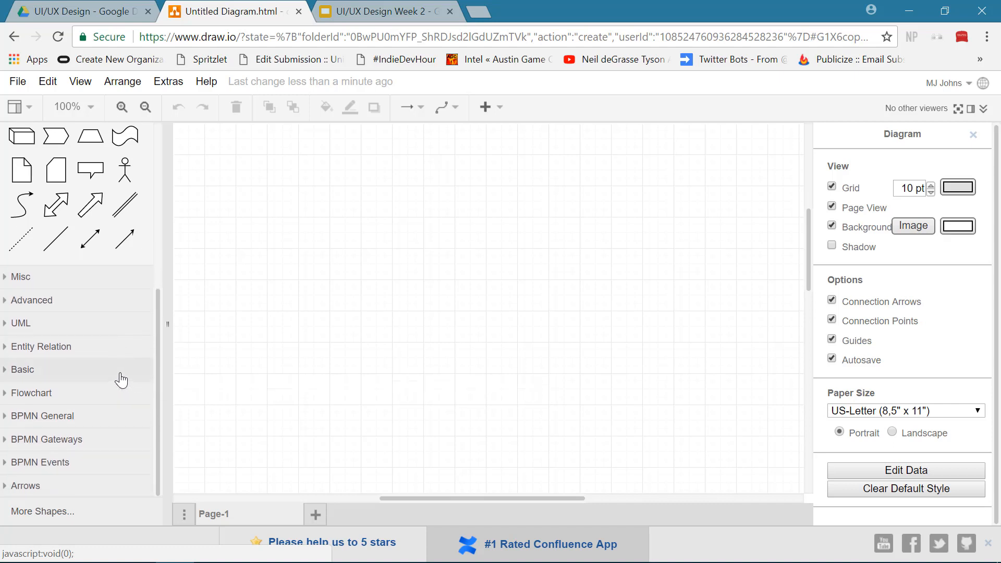
{"action": "scroll", "coordinate": [119, 377], "scroll_direction": "up", "scroll_amount": 9}
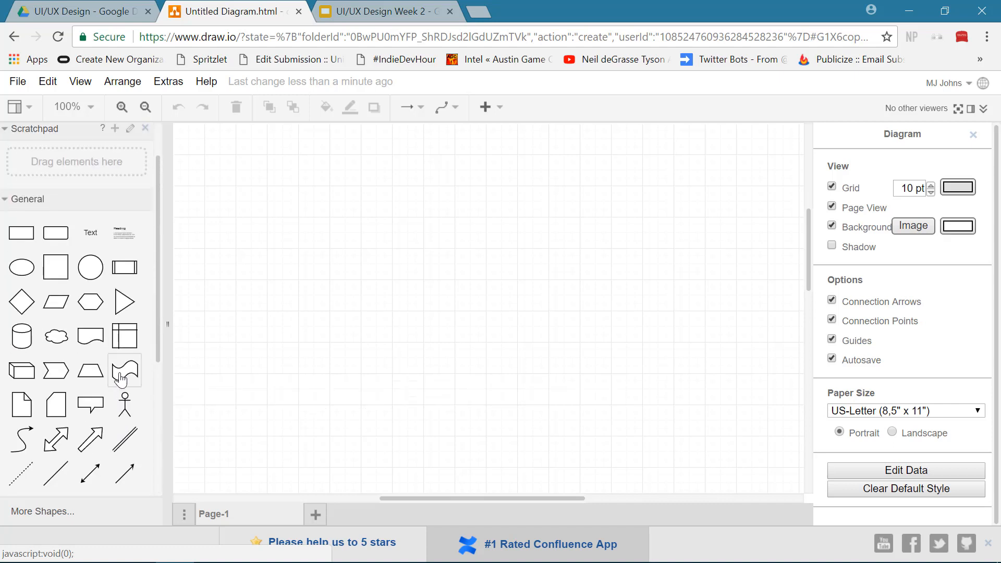
{"action": "scroll", "coordinate": [11, 355], "scroll_direction": "up", "scroll_amount": 2}
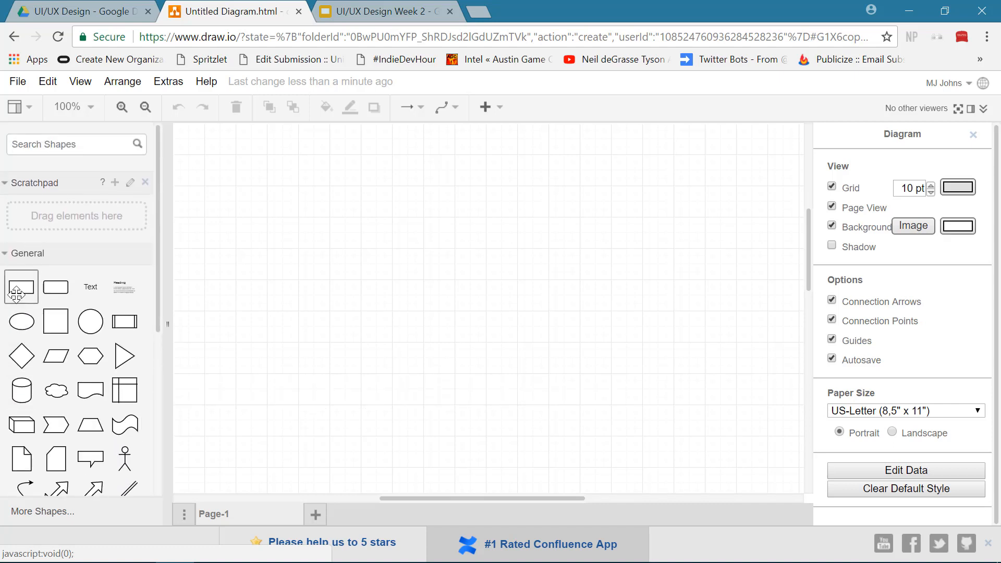
Place a rectangle on the canvas, enlarged to a nearly square frame, with a 1 pt black outline
{"action": "left_click_drag", "start_coordinate": [15, 294], "coordinate": [260, 186]}
{"action": "left_click_drag", "start_coordinate": [353, 240], "coordinate": [400, 326]}
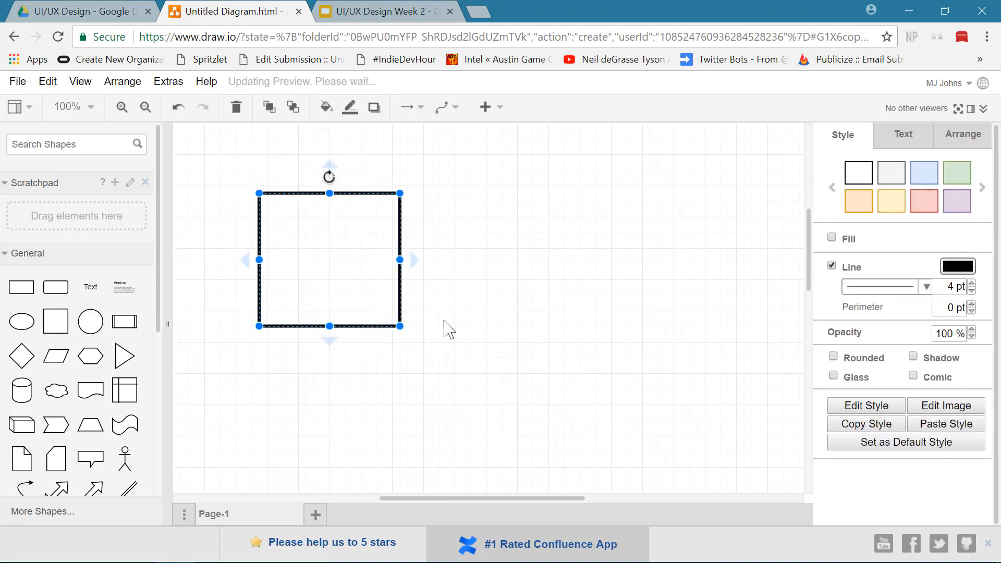
{"action": "left_click", "coordinate": [951, 272]}
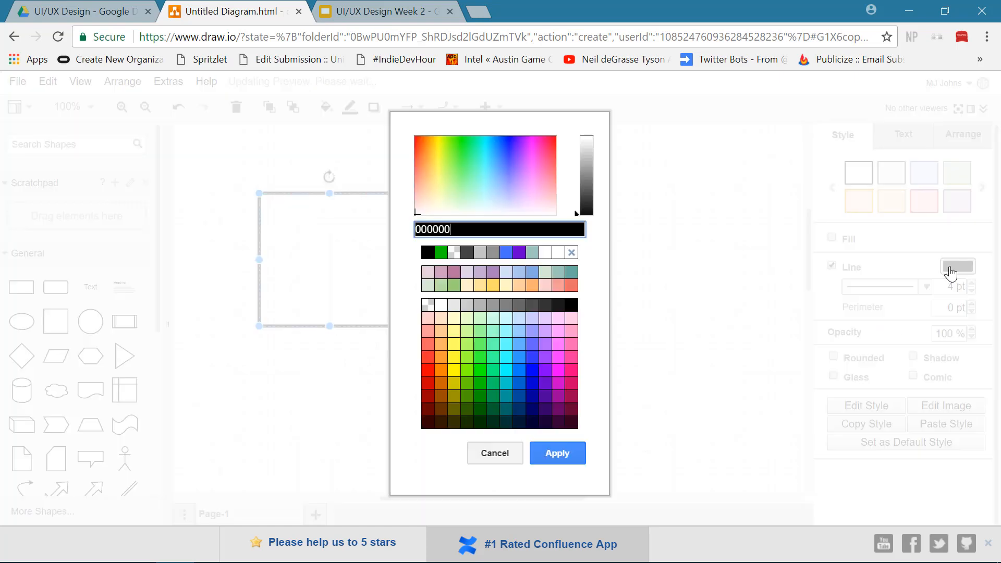
{"action": "left_click", "coordinate": [504, 455]}
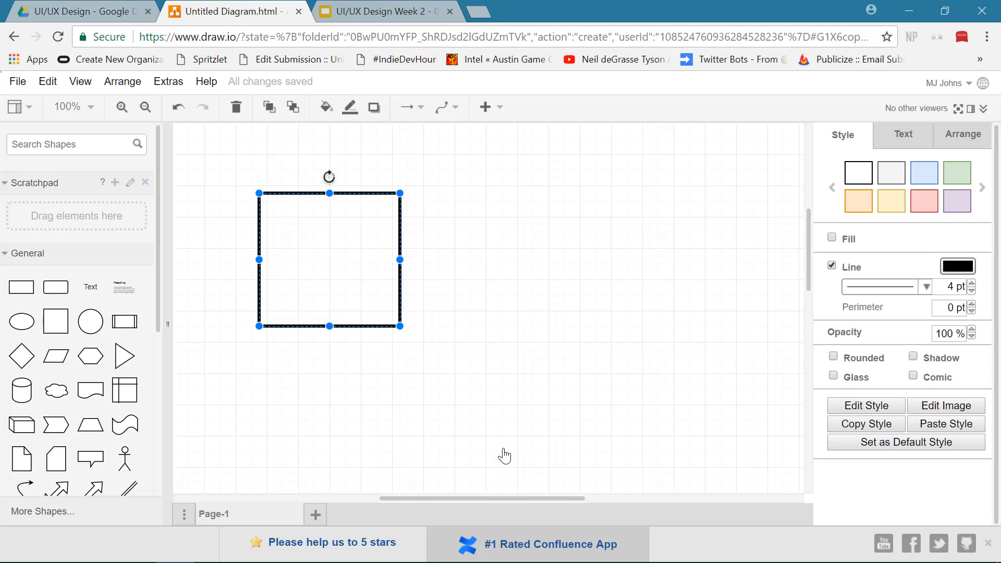
{"action": "left_click", "coordinate": [971, 291]}
{"action": "left_click", "coordinate": [972, 290]}
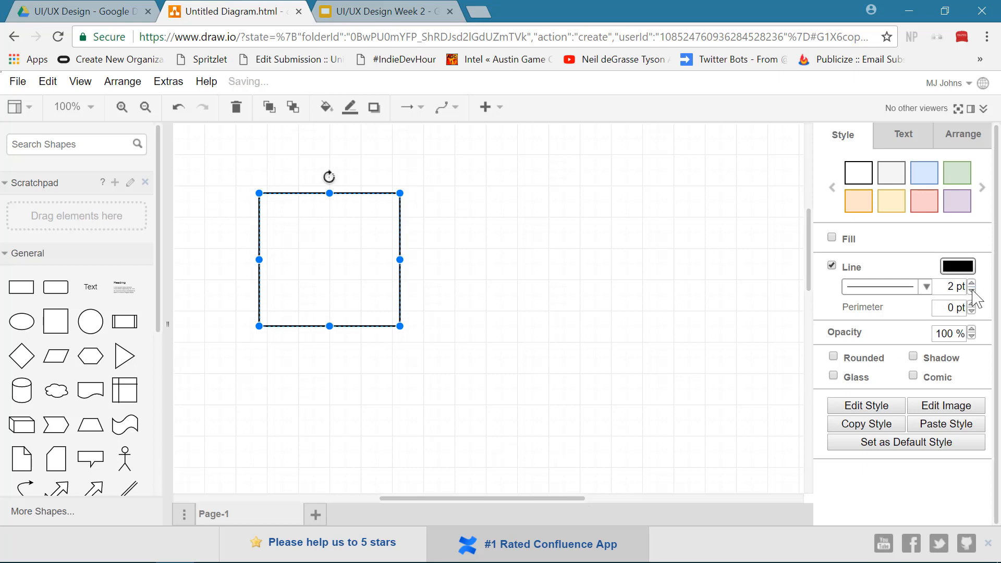
{"action": "left_click", "coordinate": [971, 291]}
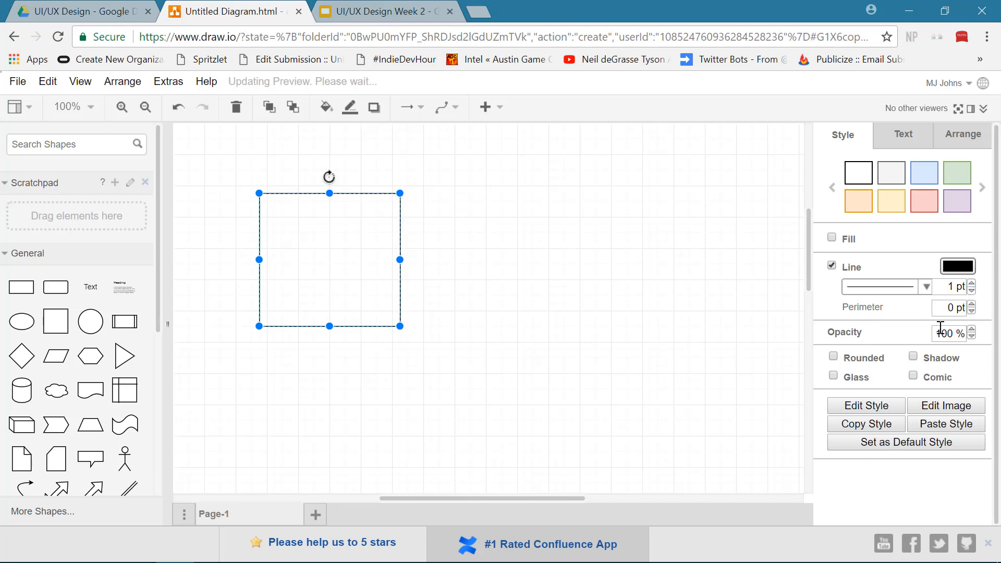
Turn on the white fill for the rectangle and enlarge it into a landscape-shaped screen frame
{"action": "left_click", "coordinate": [832, 238]}
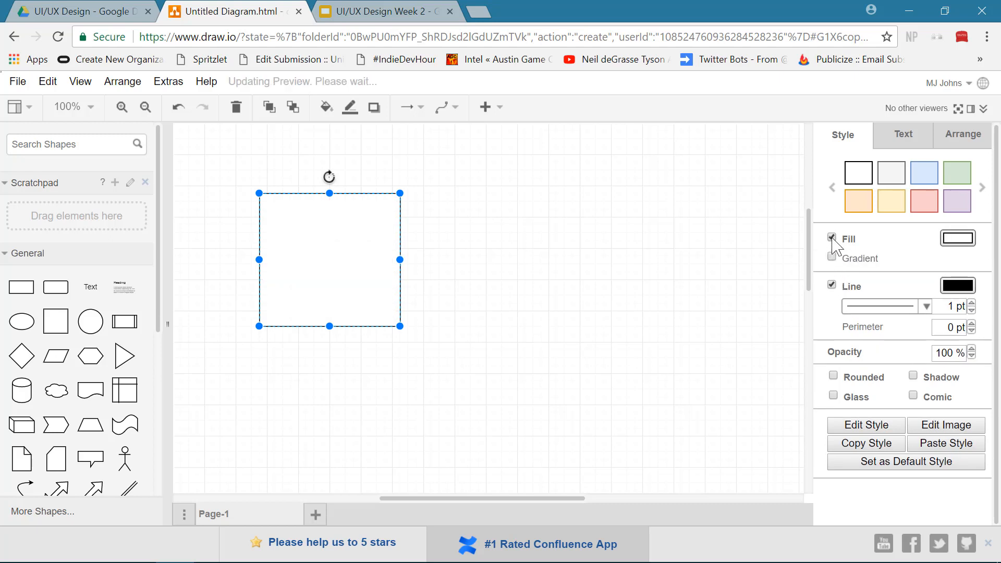
{"action": "left_click", "coordinate": [833, 238]}
{"action": "left_click", "coordinate": [832, 238]}
{"action": "left_click_drag", "start_coordinate": [398, 324], "coordinate": [466, 351]}
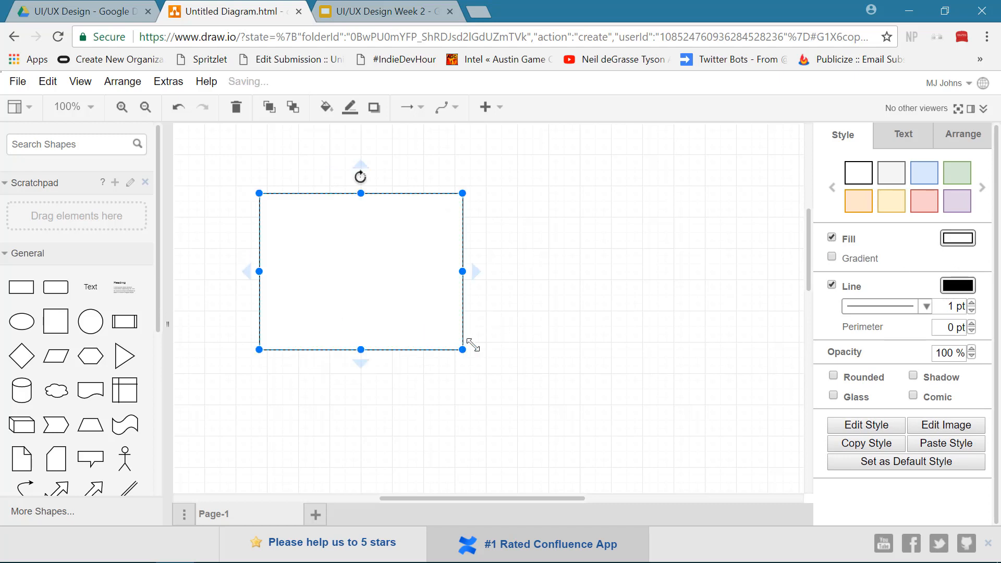
{"action": "left_click", "coordinate": [521, 342]}
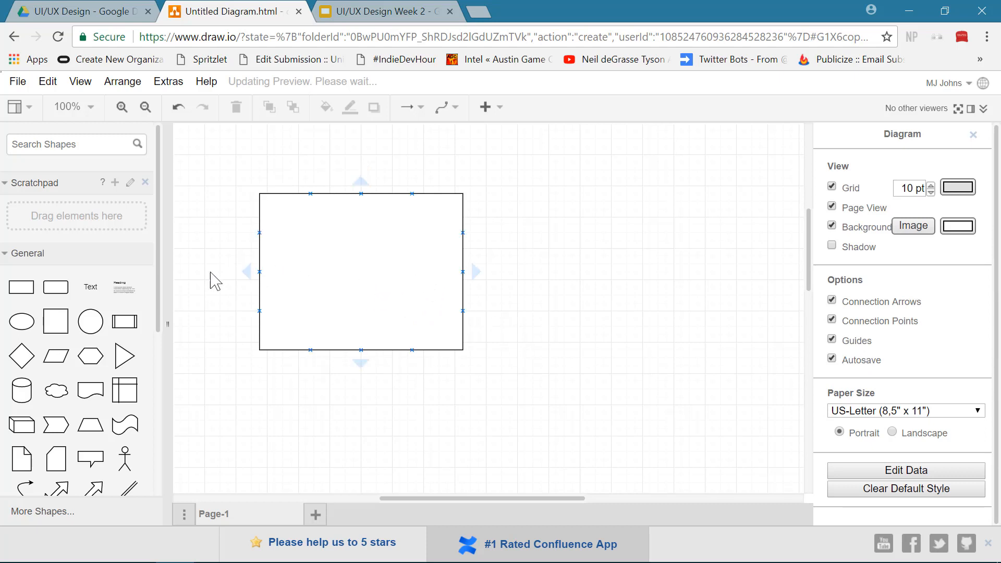
Add a smaller rectangle in the middle of the screen frame and label it "Start"
{"action": "mouse_move", "coordinate": [23, 285]}
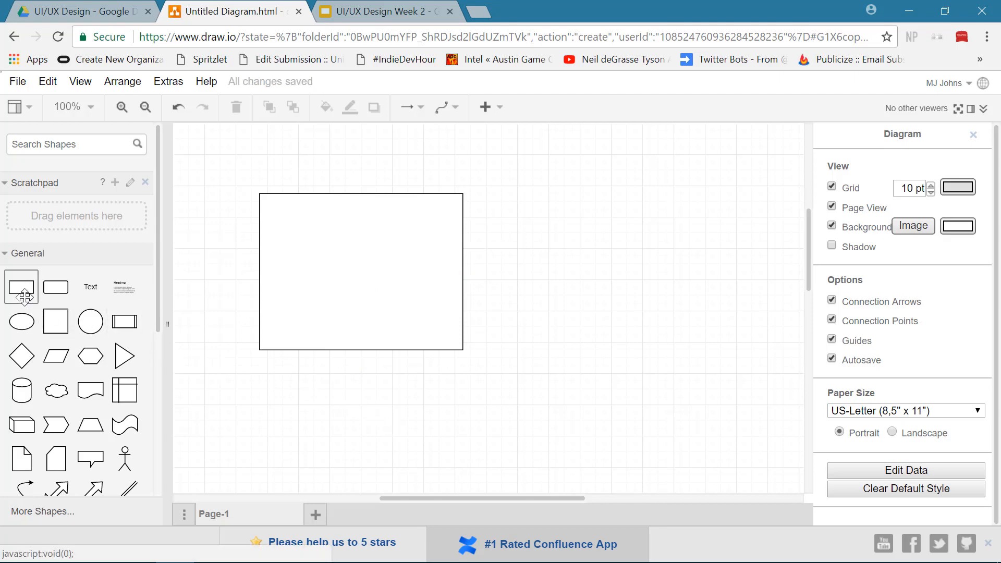
{"action": "left_click_drag", "start_coordinate": [18, 288], "coordinate": [315, 235]}
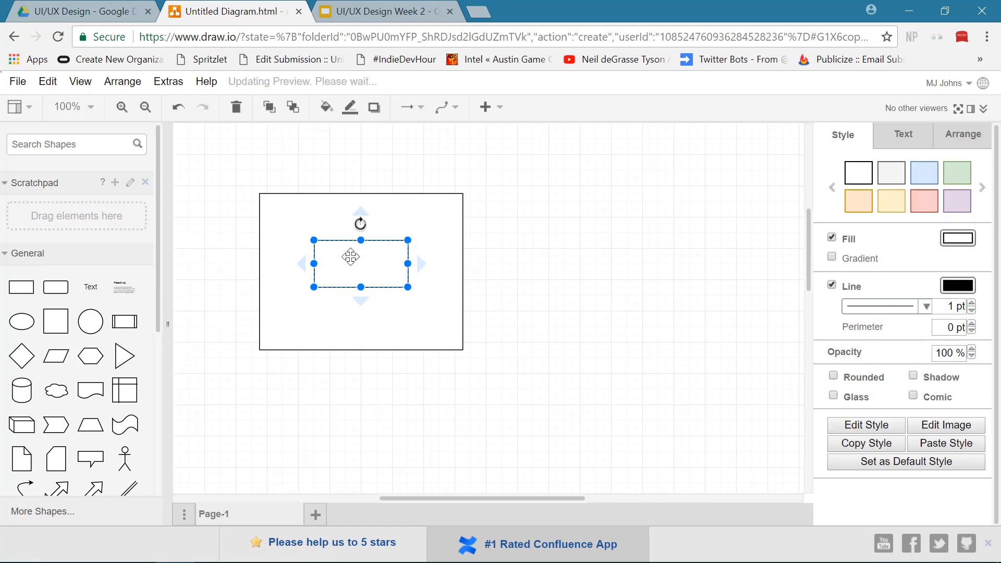
{"action": "double_click", "coordinate": [350, 257]}
{"action": "type", "text": "Start"}
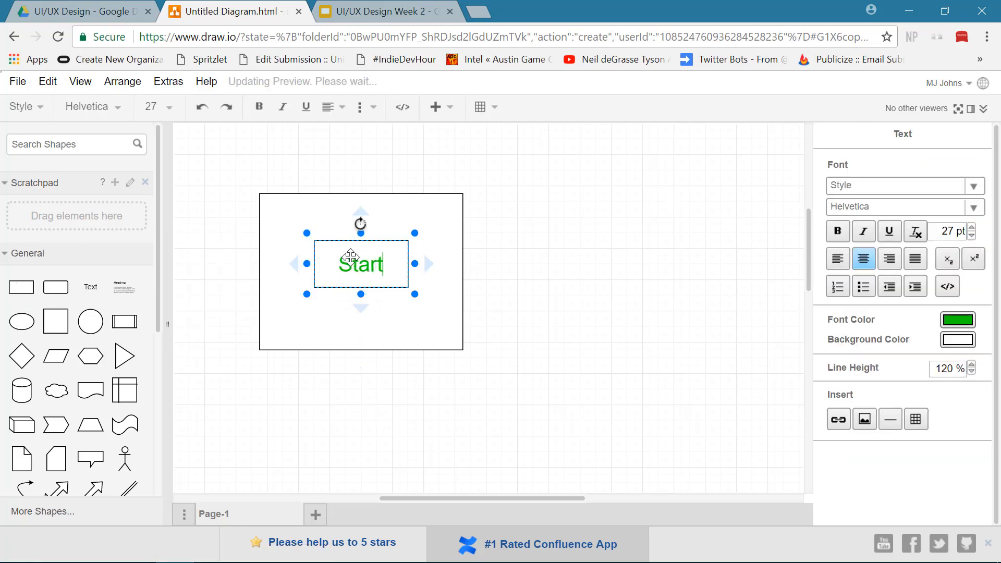
{"action": "left_click", "coordinate": [648, 441]}
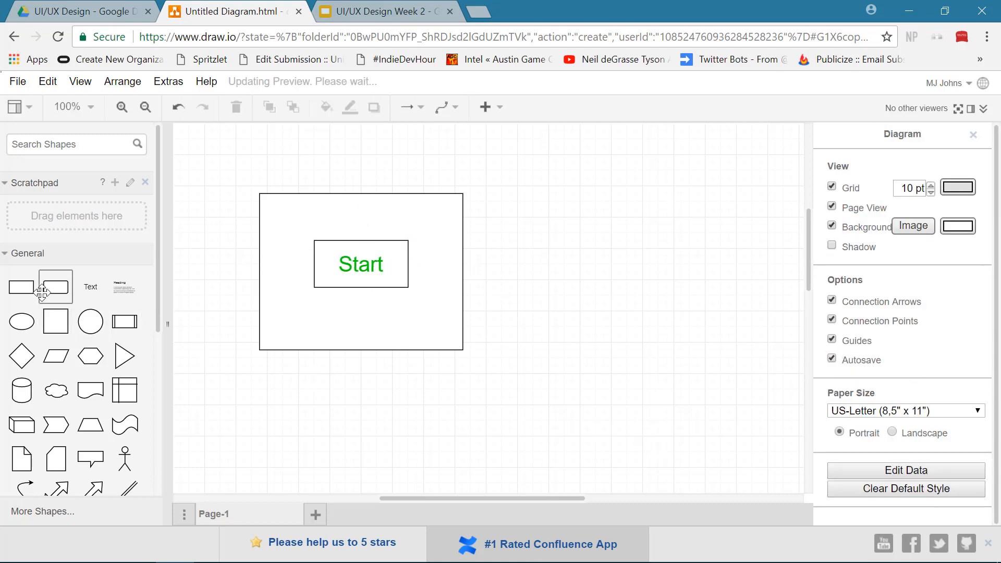
Add a second small rectangle directly below the Start button and label it "Exit"
{"action": "left_click_drag", "start_coordinate": [20, 292], "coordinate": [318, 304]}
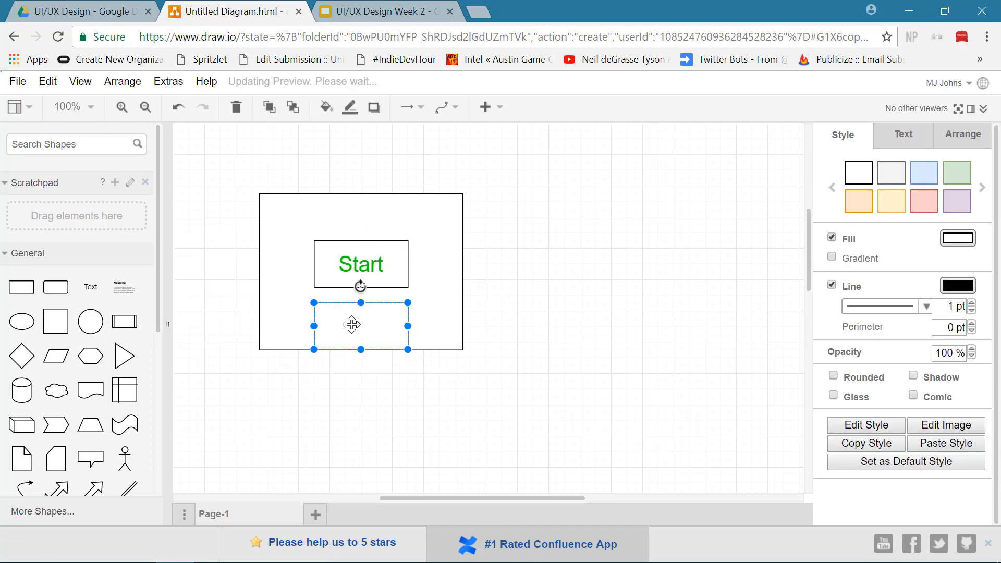
{"action": "double_click", "coordinate": [351, 326]}
{"action": "left_click", "coordinate": [420, 396]}
{"action": "left_click", "coordinate": [420, 396]}
{"action": "left_click", "coordinate": [347, 320]}
{"action": "double_click", "coordinate": [359, 326]}
{"action": "type", "text": "Exit"}
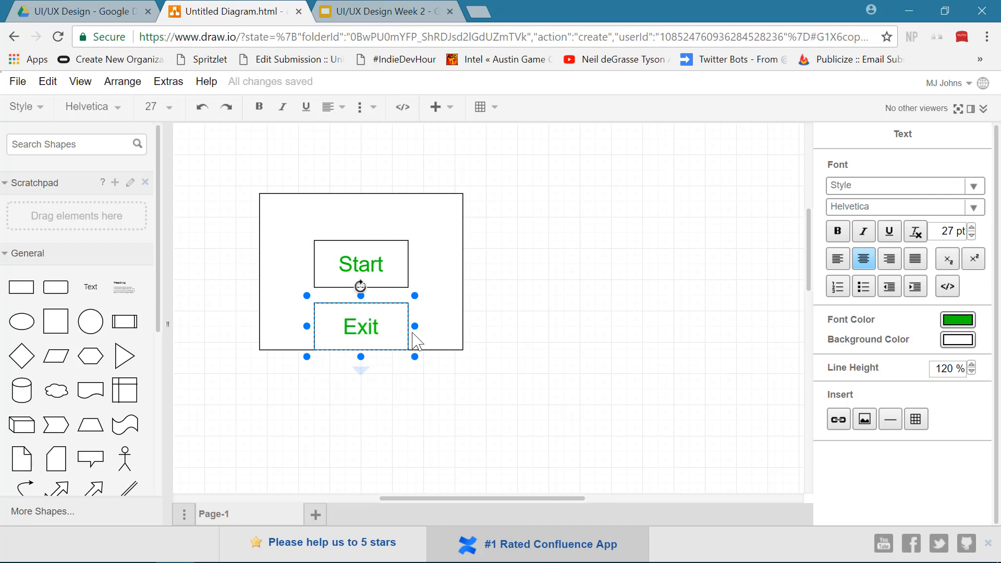
{"action": "left_click", "coordinate": [557, 338]}
Reduce the height of the Start and Exit buttons and move them up within the screen frame
{"action": "mouse_move", "coordinate": [391, 270]}
{"action": "left_mouse_down"}
{"action": "mouse_move", "coordinate": [380, 260]}
{"action": "mouse_move", "coordinate": [393, 256]}
{"action": "left_mouse_up"}
{"action": "left_click_drag", "start_coordinate": [384, 328], "coordinate": [361, 295]}
{"action": "left_click", "coordinate": [359, 244]}
{"action": "left_click_drag", "start_coordinate": [361, 216], "coordinate": [360, 233]}
{"action": "left_click", "coordinate": [628, 364]}
{"action": "left_click_drag", "start_coordinate": [361, 312], "coordinate": [360, 303]}
Give the Start button a South gradient fill with the gray gradient color ADADAD
{"action": "left_click", "coordinate": [379, 257]}
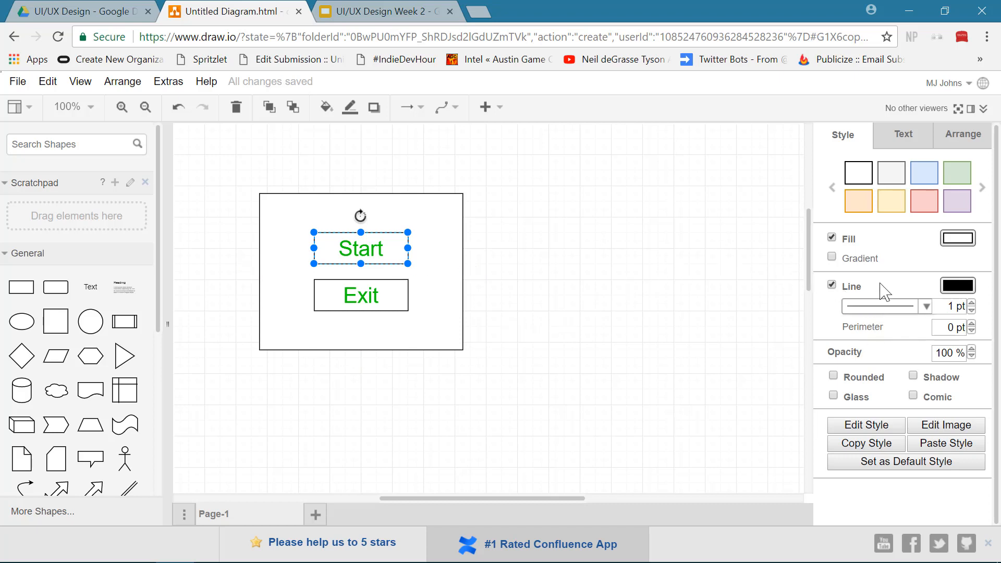
{"action": "left_click", "coordinate": [832, 257]}
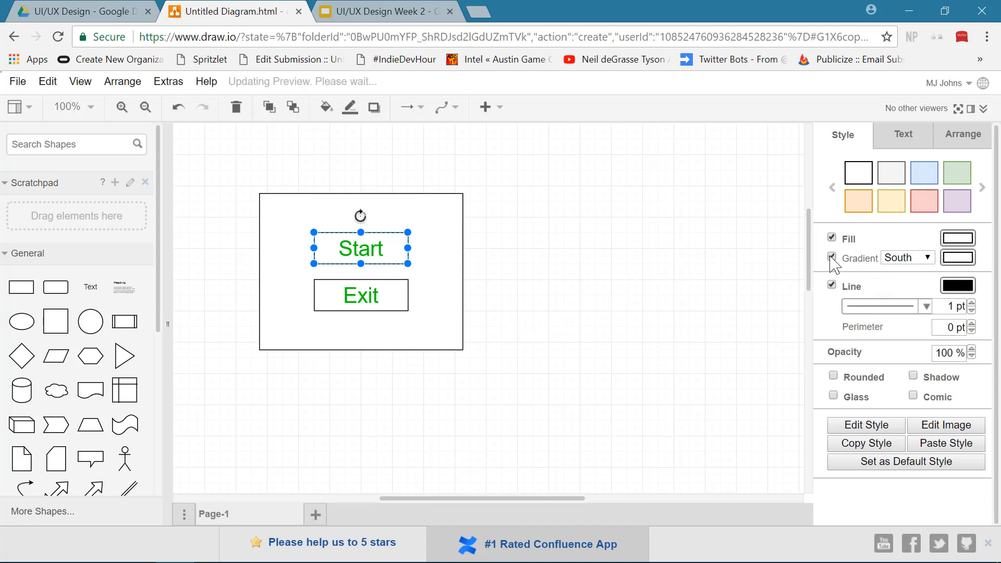
{"action": "left_click", "coordinate": [958, 257]}
{"action": "left_click_drag", "start_coordinate": [584, 172], "coordinate": [584, 161]}
{"action": "left_click", "coordinate": [558, 453]}
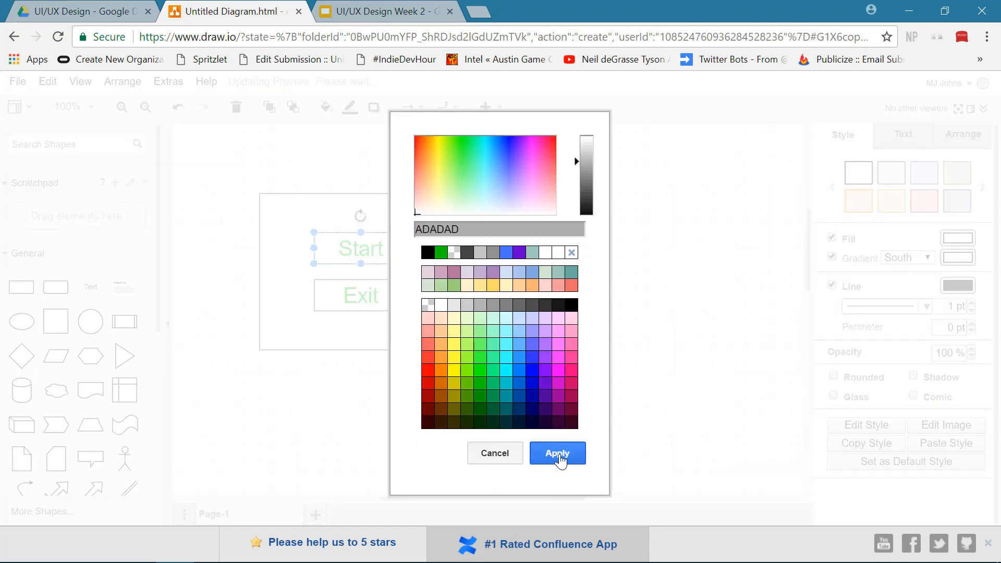
{"action": "left_click", "coordinate": [605, 302]}
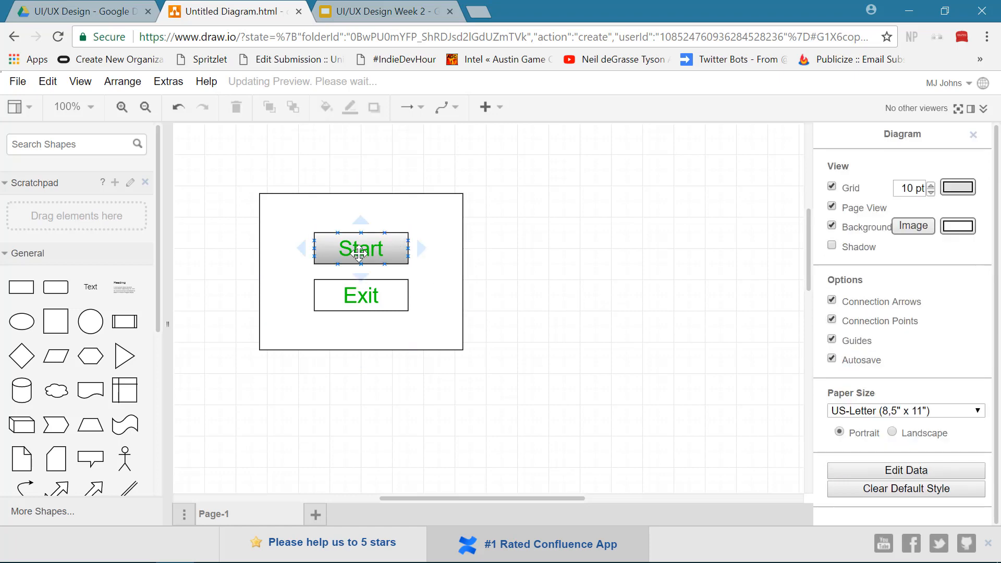
Give the Exit button a matching South gradient fill with a gray gradient color
{"action": "left_click", "coordinate": [377, 297]}
{"action": "left_click", "coordinate": [832, 257]}
{"action": "left_click", "coordinate": [958, 257]}
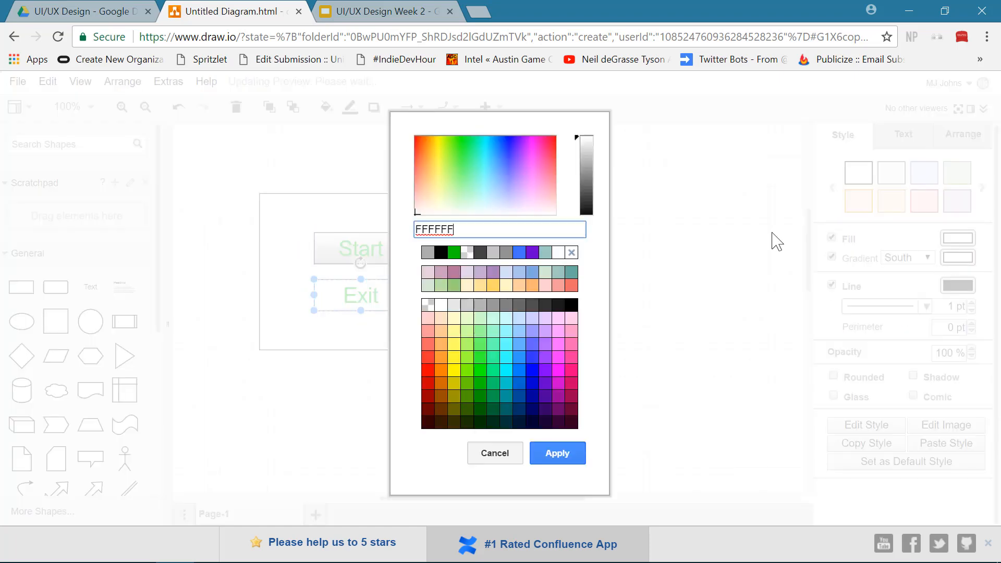
{"action": "left_click", "coordinate": [576, 165]}
{"action": "left_click", "coordinate": [554, 454]}
{"action": "left_click", "coordinate": [579, 403]}
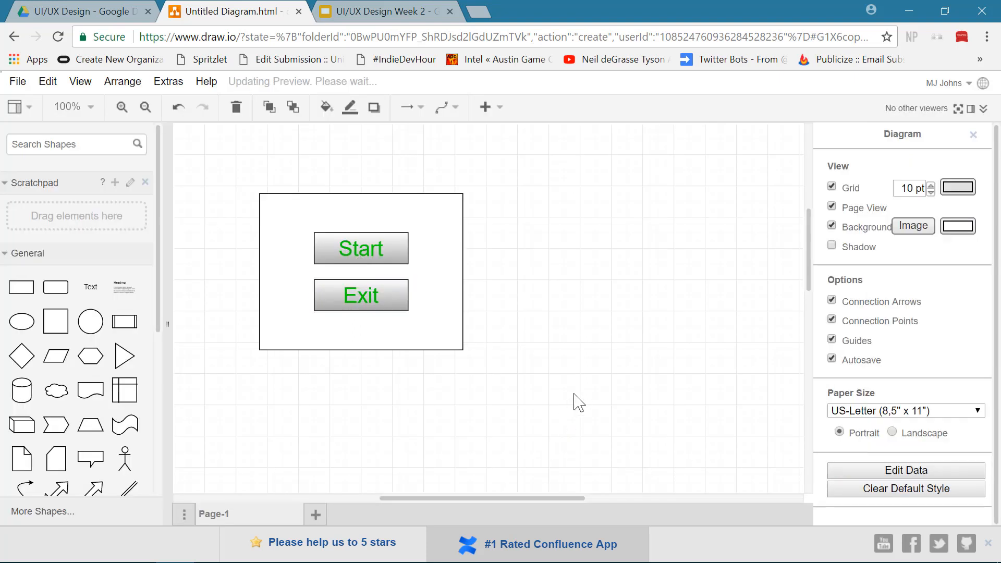
Set the Start button's font color to black (000000)
{"action": "left_click", "coordinate": [380, 251]}
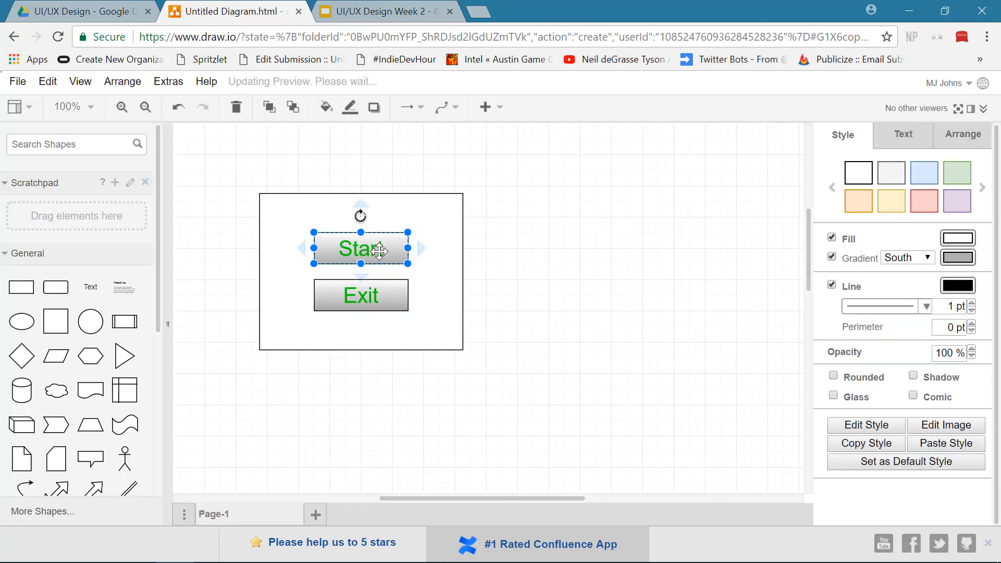
{"action": "left_click", "coordinate": [904, 142]}
{"action": "left_click", "coordinate": [964, 316]}
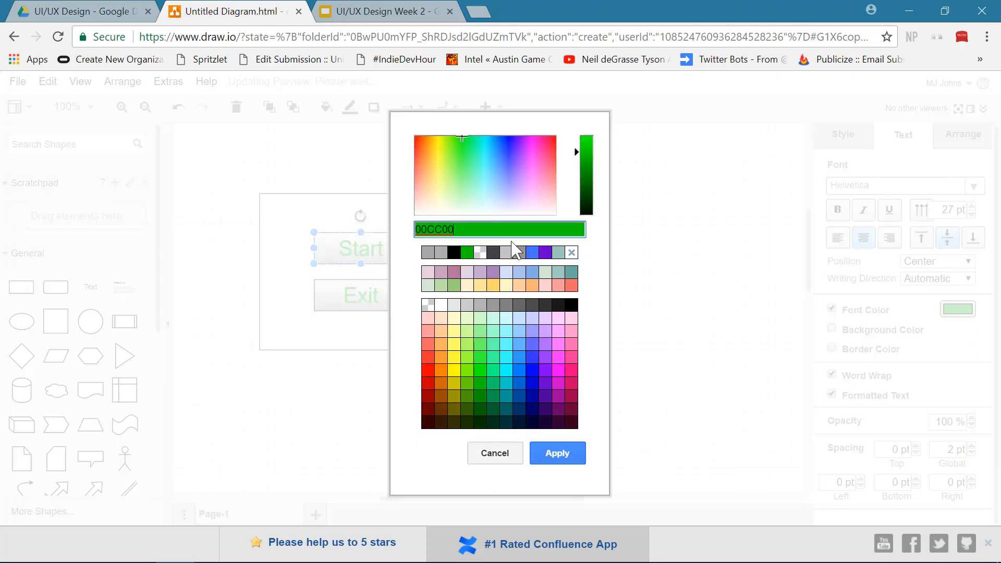
{"action": "left_click", "coordinate": [574, 306]}
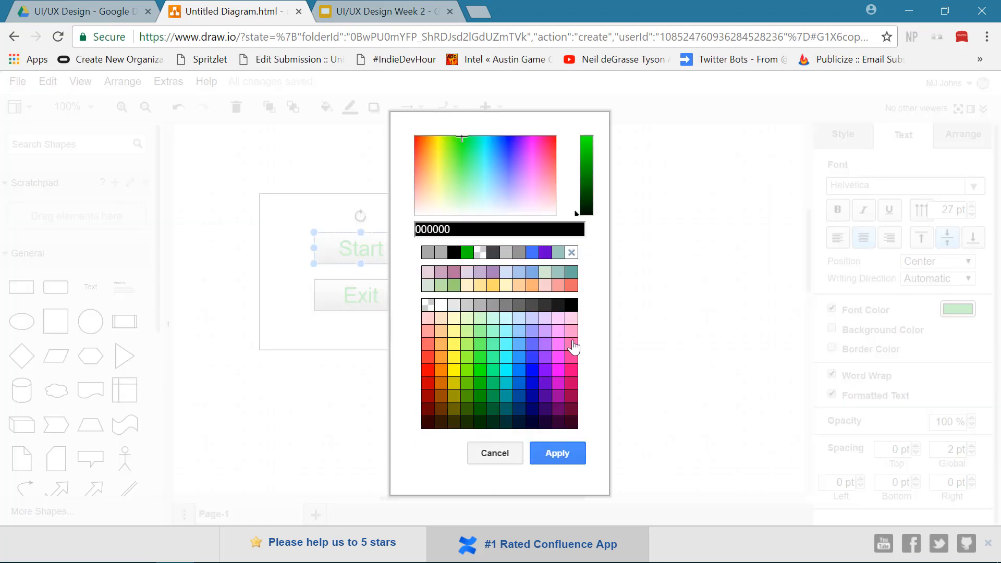
{"action": "left_click", "coordinate": [557, 453]}
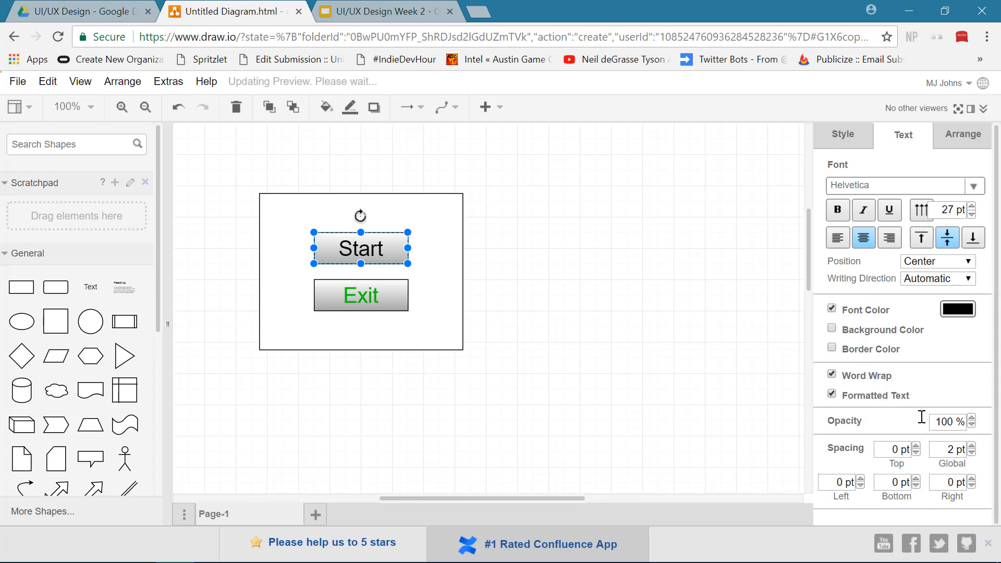
{"action": "left_click", "coordinate": [855, 213]}
{"action": "left_click", "coordinate": [854, 214]}
{"action": "left_click", "coordinate": [837, 210]}
{"action": "left_click", "coordinate": [837, 210]}
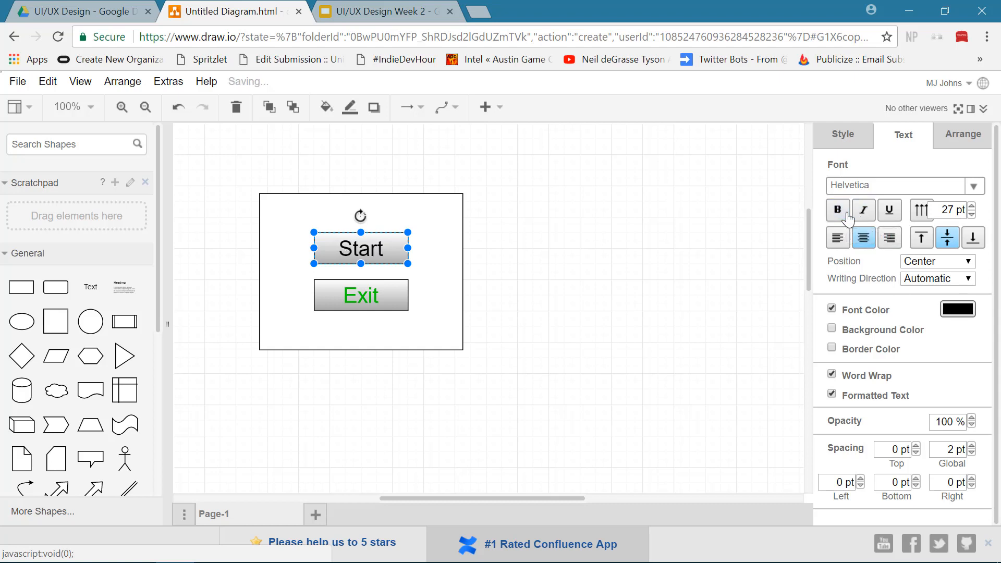
Reduce the Start label's font size to 20 pt
{"action": "left_click", "coordinate": [972, 214]}
{"action": "left_click", "coordinate": [972, 214]}
{"action": "left_click", "coordinate": [972, 214]}
{"action": "left_click", "coordinate": [972, 214]}
{"action": "left_click", "coordinate": [972, 214]}
{"action": "left_click", "coordinate": [972, 214]}
{"action": "left_click", "coordinate": [972, 213]}
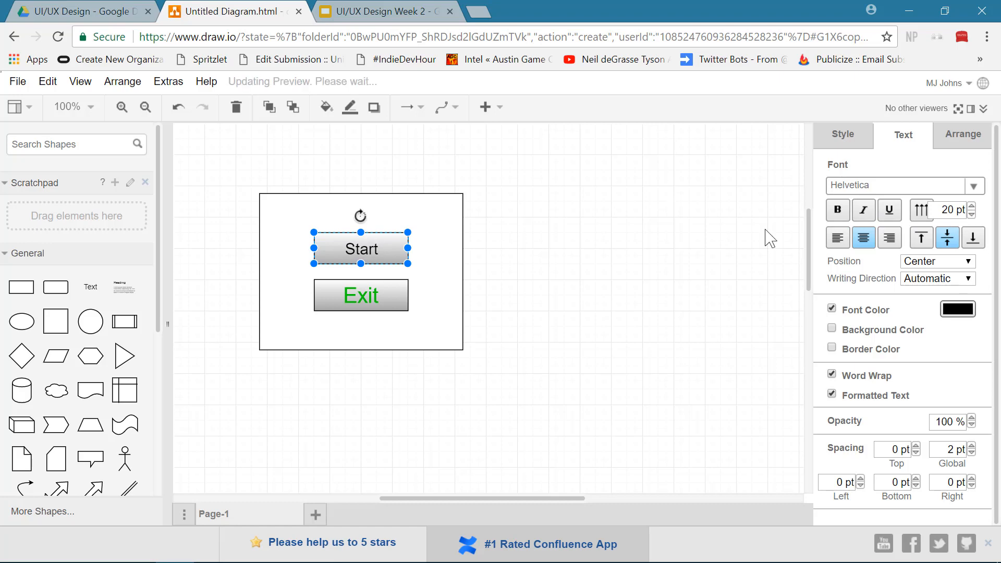
Set the Exit button's font color to black
{"action": "left_click", "coordinate": [345, 286]}
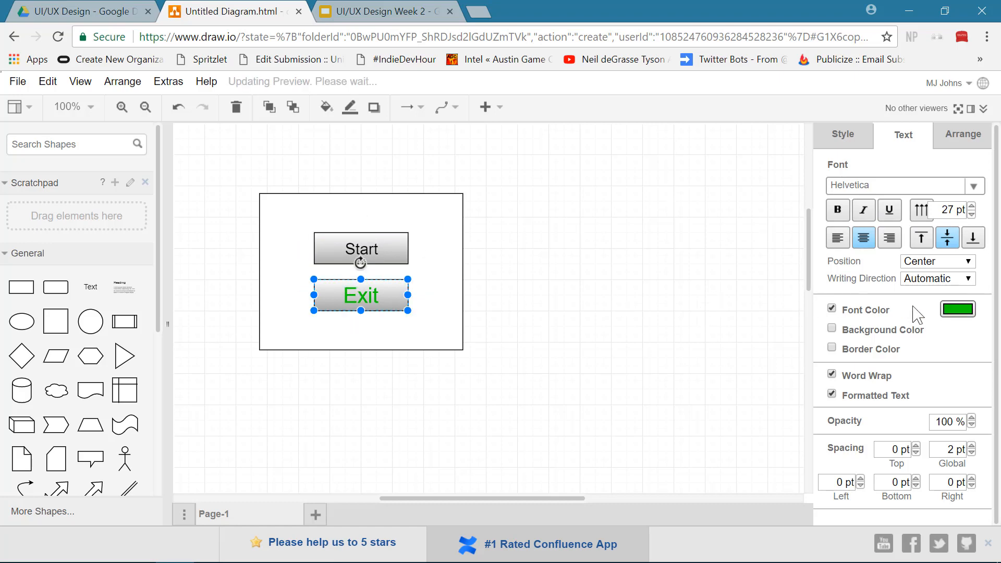
{"action": "left_click", "coordinate": [958, 309]}
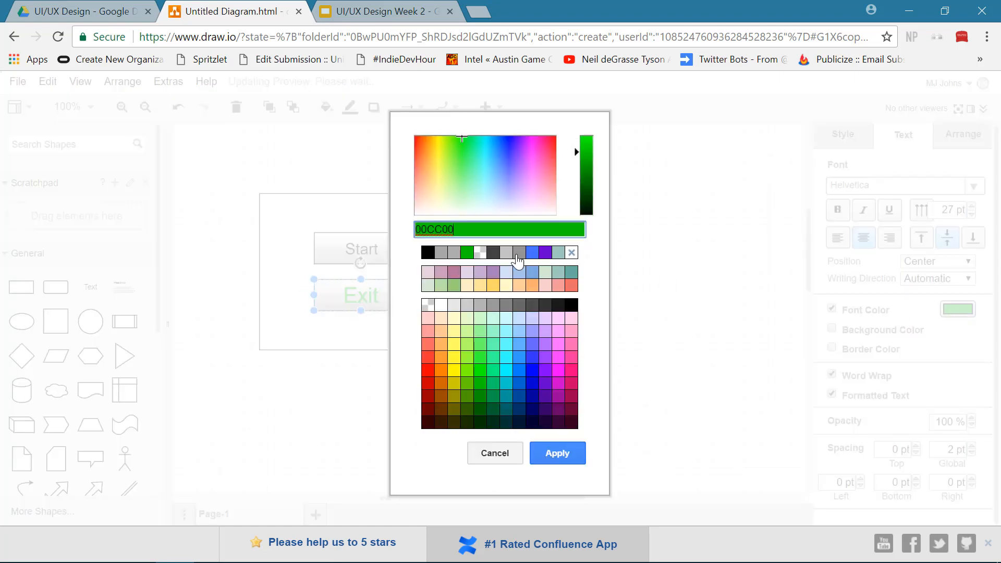
{"action": "left_click", "coordinate": [574, 307]}
{"action": "left_click", "coordinate": [557, 453]}
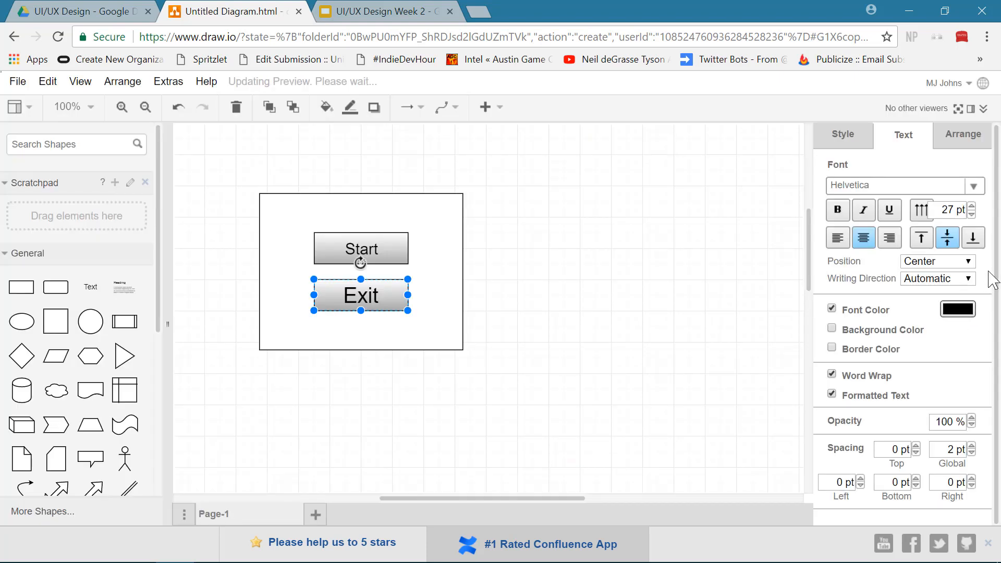
Reduce the Exit label's font size to match the 20 pt Start label
{"action": "left_click", "coordinate": [972, 216]}
{"action": "left_click", "coordinate": [972, 216]}
{"action": "left_click", "coordinate": [972, 216]}
{"action": "left_click", "coordinate": [973, 216]}
{"action": "left_click", "coordinate": [972, 216]}
{"action": "left_click", "coordinate": [972, 216]}
{"action": "left_click", "coordinate": [503, 337]}
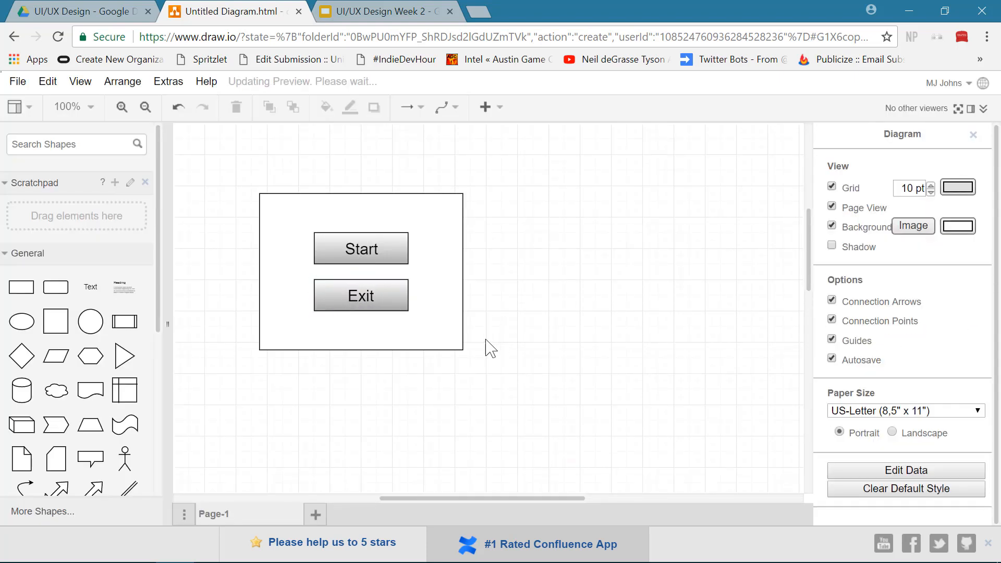
Duplicate the Start button, placing one copy near the frame's upper edge and the other between it and the Exit button
{"action": "left_click", "coordinate": [379, 248]}
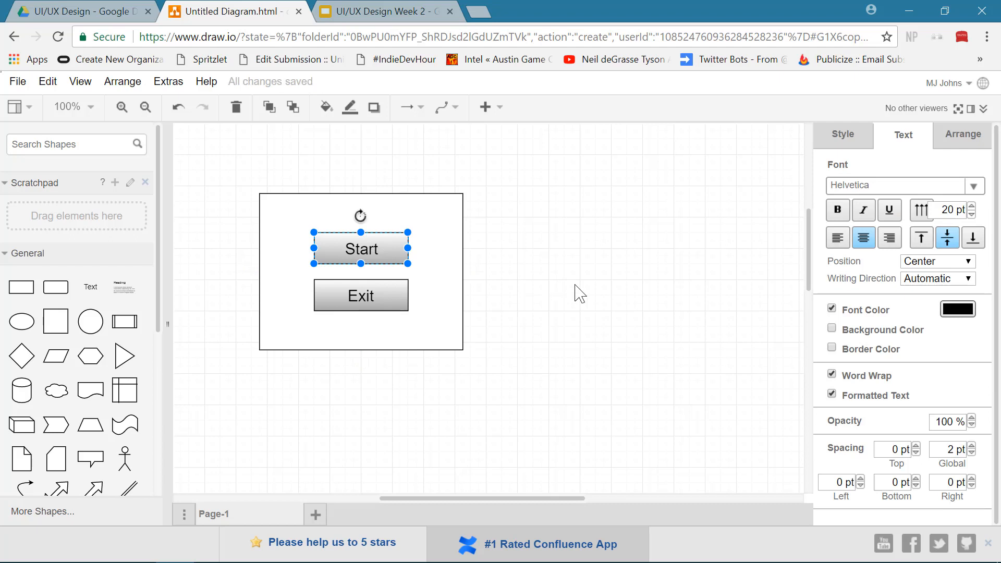
{"action": "key", "text": "ctrl+d"}
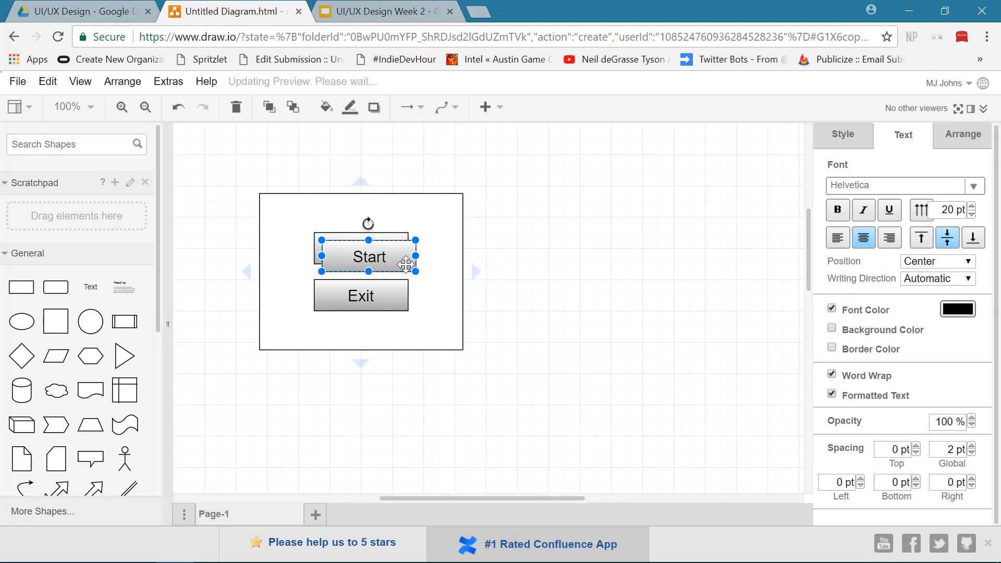
{"action": "left_click_drag", "start_coordinate": [388, 258], "coordinate": [373, 213]}
{"action": "left_click", "coordinate": [384, 240]}
{"action": "left_click", "coordinate": [381, 267]}
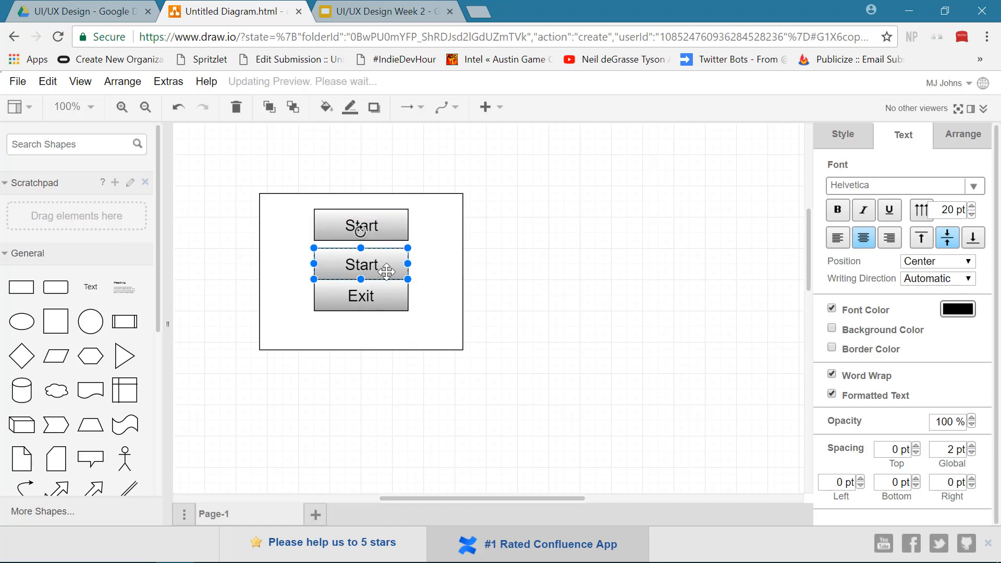
Relabel the middle button as "Options"
{"action": "double_click", "coordinate": [376, 269]}
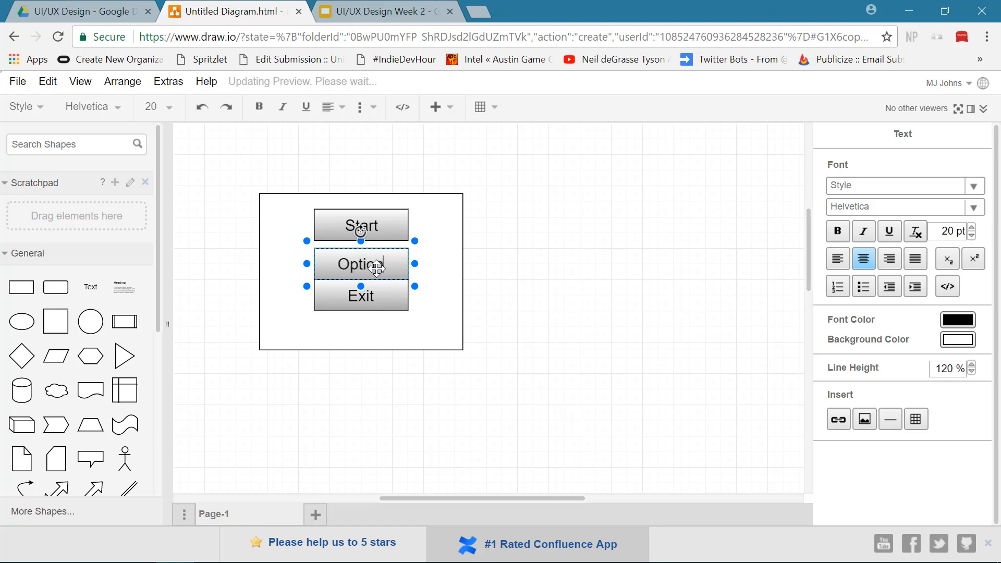
{"action": "left_click", "coordinate": [577, 290]}
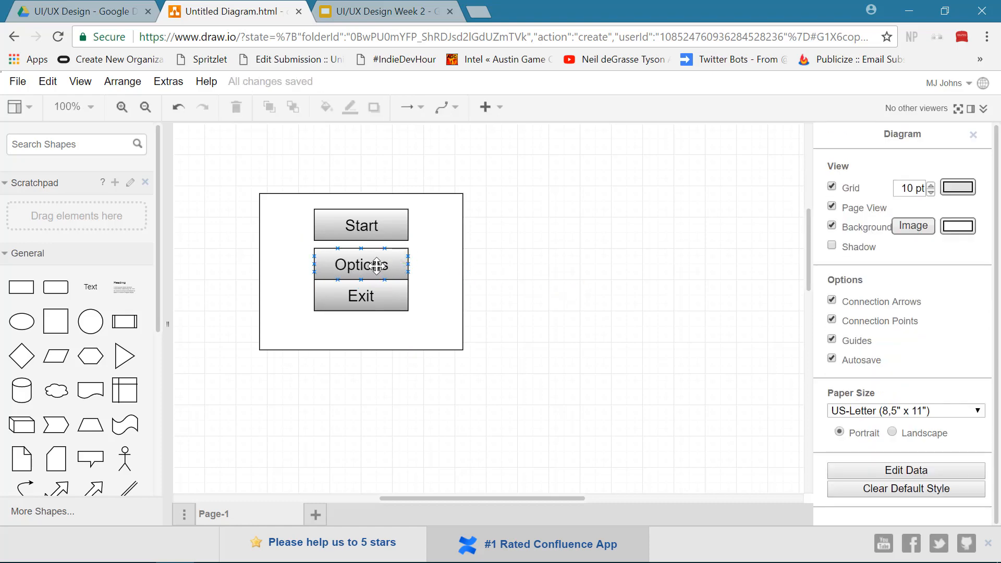
{"action": "mouse_move", "coordinate": [376, 265]}
{"action": "left_mouse_down"}
{"action": "mouse_move", "coordinate": [376, 246]}
{"action": "mouse_move", "coordinate": [375, 264]}
{"action": "left_mouse_up"}
{"action": "left_click", "coordinate": [619, 317]}
Nudge the Options button up until it is evenly spaced between the Start and Exit buttons
{"action": "left_click", "coordinate": [402, 264]}
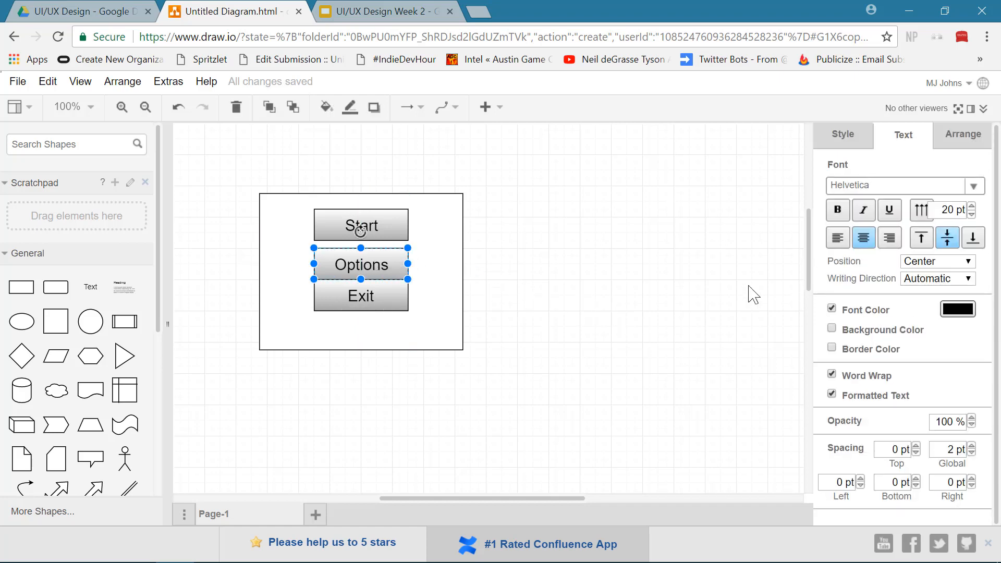
{"action": "key", "text": "Up"}
{"action": "key", "text": "Up"}
{"action": "key", "text": "Up"}
{"action": "key", "text": "Up"}
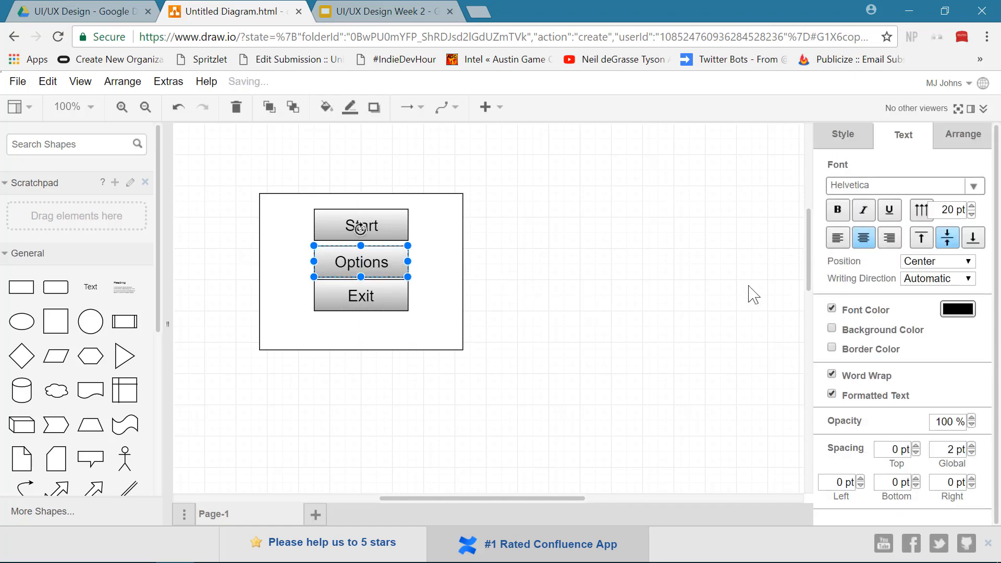
{"action": "key", "text": "Up"}
{"action": "key", "text": "Up"}
{"action": "key", "text": "Up"}
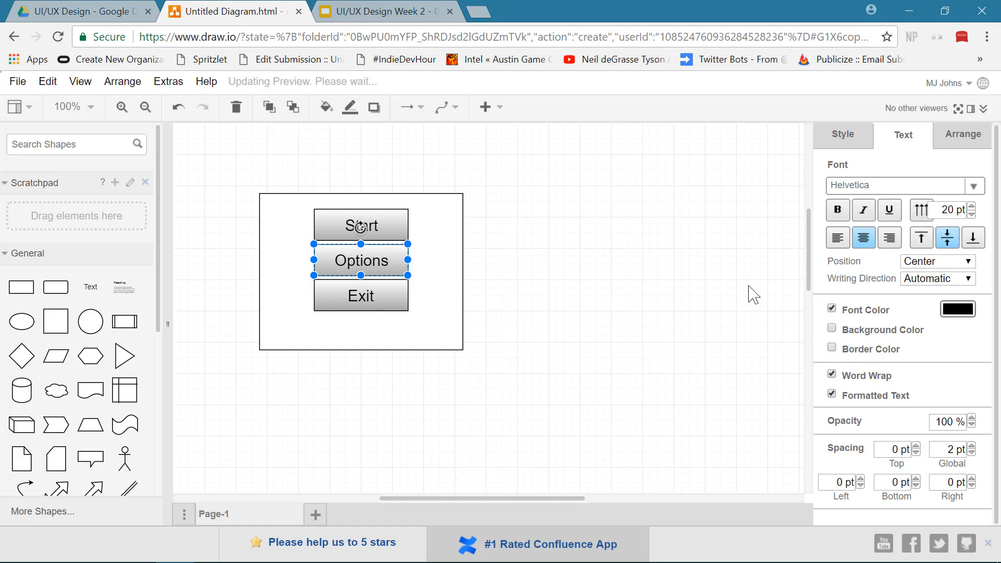
{"action": "key", "text": "Up"}
{"action": "key", "text": "Down"}
{"action": "left_click", "coordinate": [663, 304]}
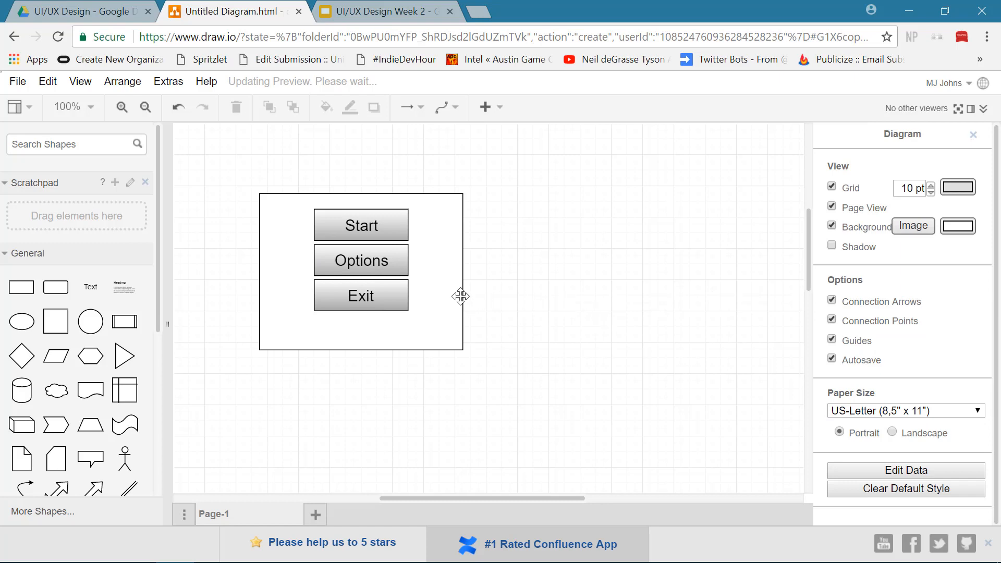
Shorten the screen frame by raising its lower edge closer to the Exit button
{"action": "left_click", "coordinate": [368, 342]}
{"action": "left_click_drag", "start_coordinate": [360, 350], "coordinate": [360, 334]}
{"action": "left_click", "coordinate": [545, 402]}
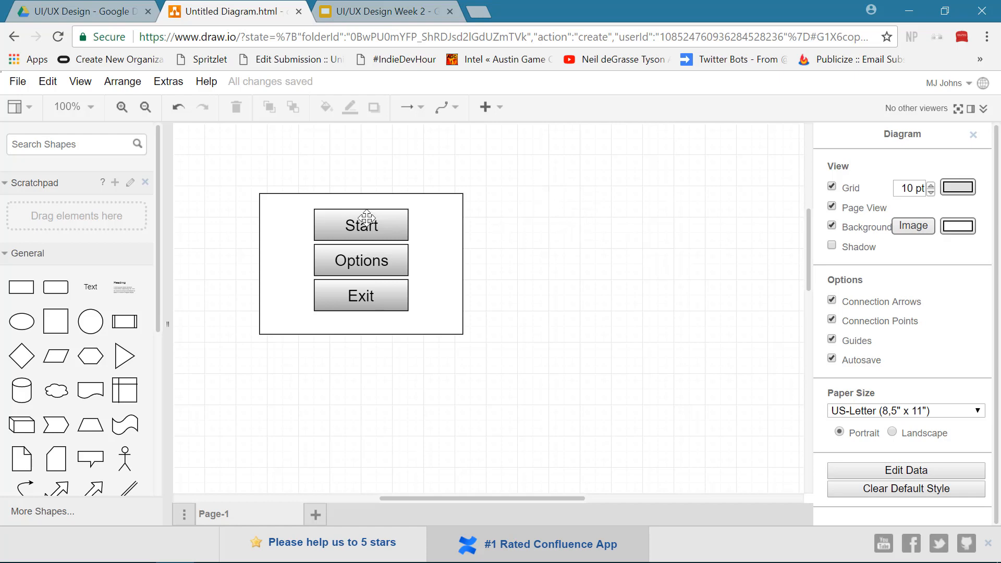
Add a second screen frame without a gradient to the right of the first, enlarged to the same height
{"action": "mouse_move", "coordinate": [15, 287]}
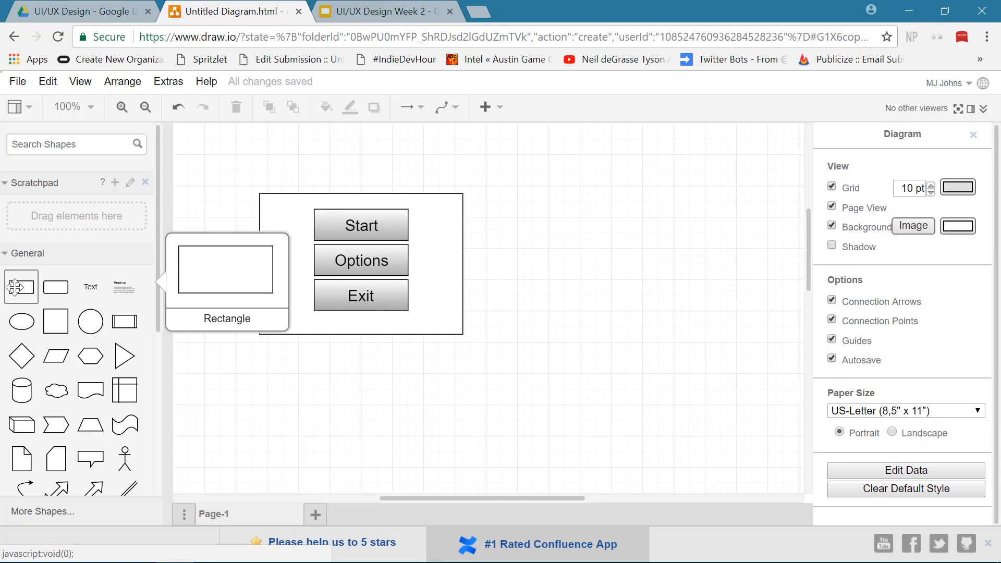
{"action": "left_click_drag", "start_coordinate": [15, 286], "coordinate": [506, 196]}
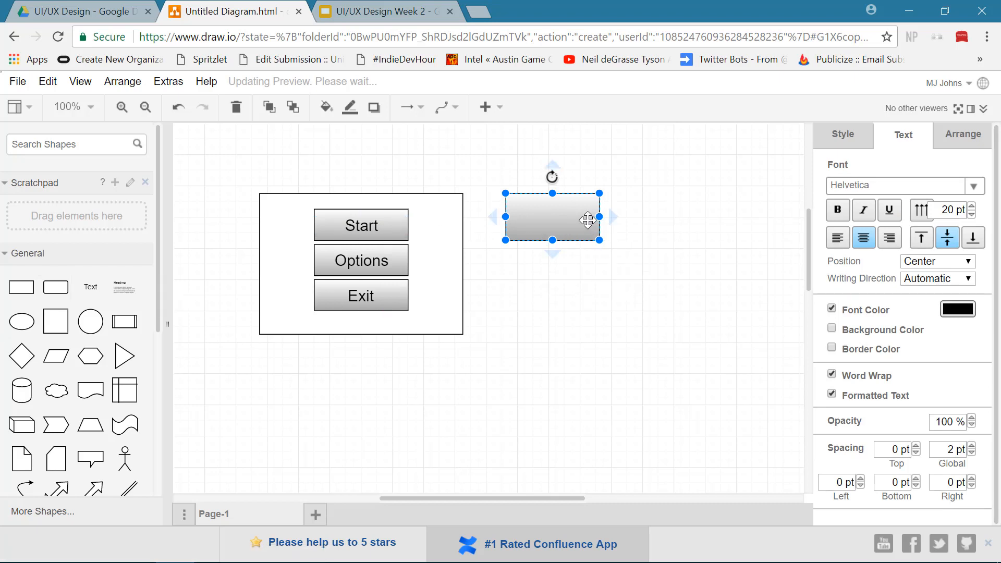
{"action": "left_click", "coordinate": [840, 136]}
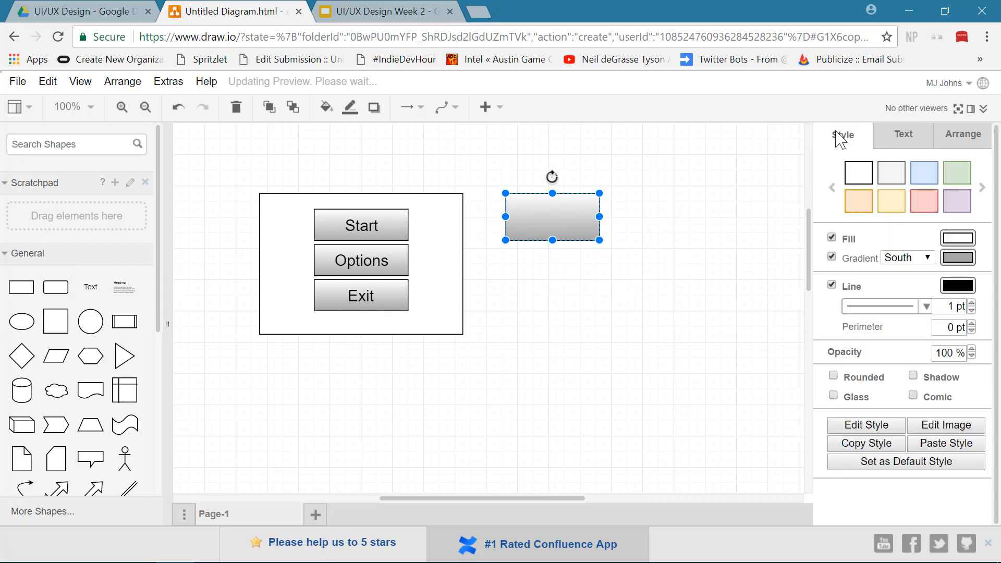
{"action": "left_click", "coordinate": [832, 257]}
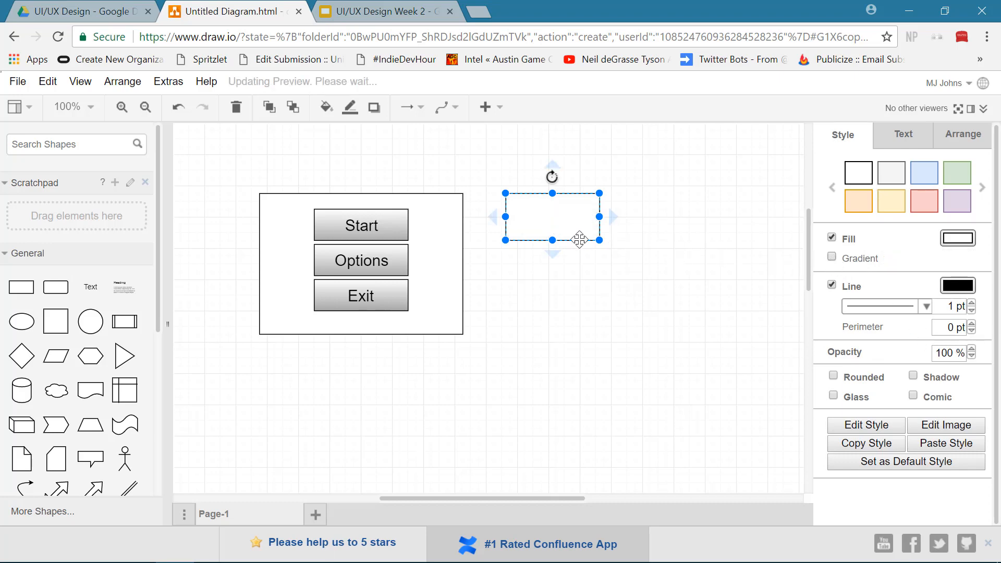
{"action": "left_click_drag", "start_coordinate": [599, 240], "coordinate": [674, 335]}
{"action": "left_click", "coordinate": [664, 398]}
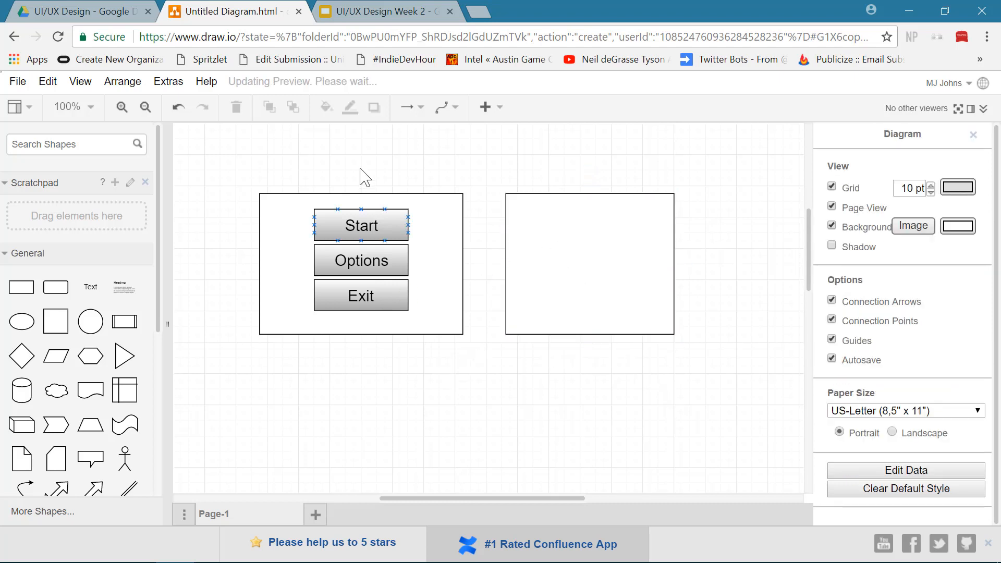
Duplicate the Start button into the upper part of the second frame and label the copy "New"
{"action": "left_click", "coordinate": [343, 222]}
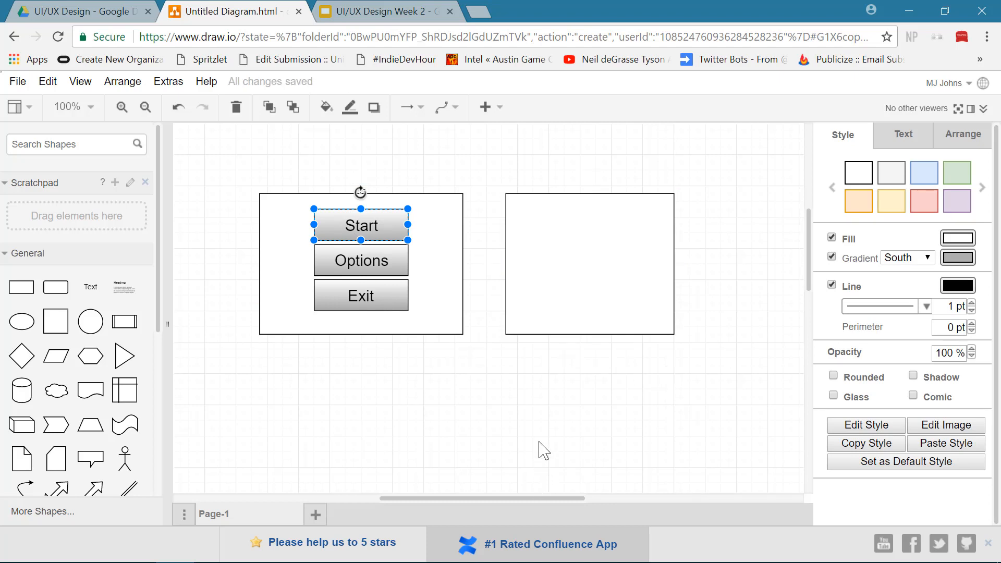
{"action": "key", "text": "ctrl+d"}
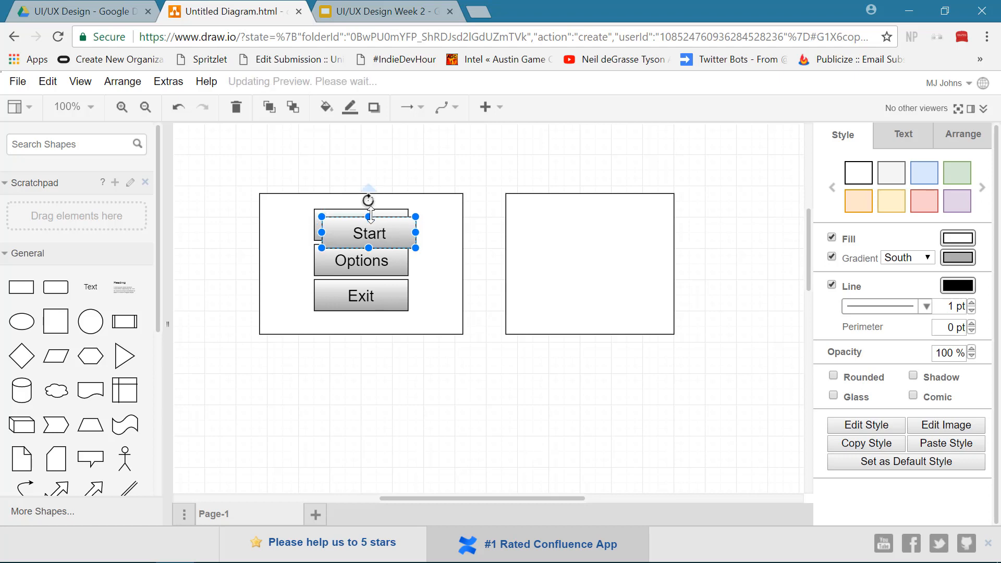
{"action": "left_click_drag", "start_coordinate": [362, 229], "coordinate": [583, 228]}
{"action": "double_click", "coordinate": [605, 239]}
{"action": "type", "text": "New"}
{"action": "left_click", "coordinate": [733, 241]}
Place a copy of the New button directly below it and label the copy "Load"
{"action": "left_click", "coordinate": [604, 235]}
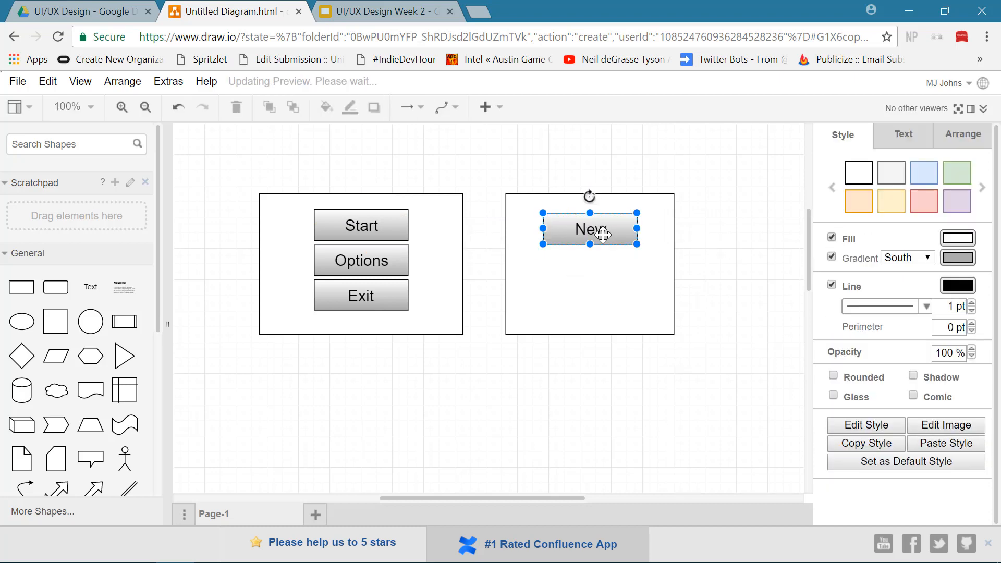
{"action": "left_click_drag", "start_coordinate": [601, 236], "coordinate": [614, 273]}
{"action": "key", "text": "F2"}
{"action": "type", "text": "Load"}
{"action": "left_click", "coordinate": [756, 285]}
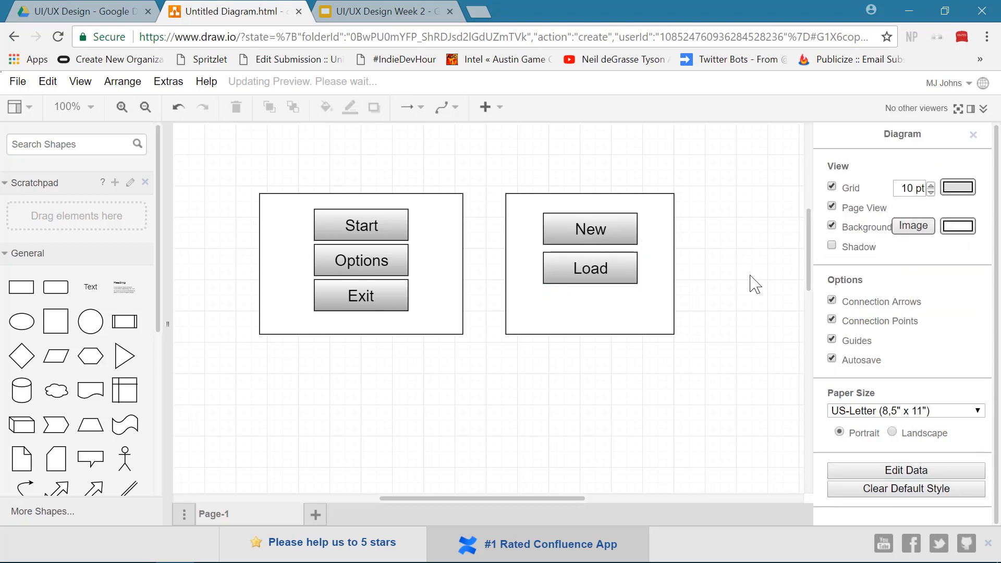
Nudge the Load button up closer to the New button
{"action": "left_click", "coordinate": [642, 272]}
{"action": "left_click", "coordinate": [612, 281]}
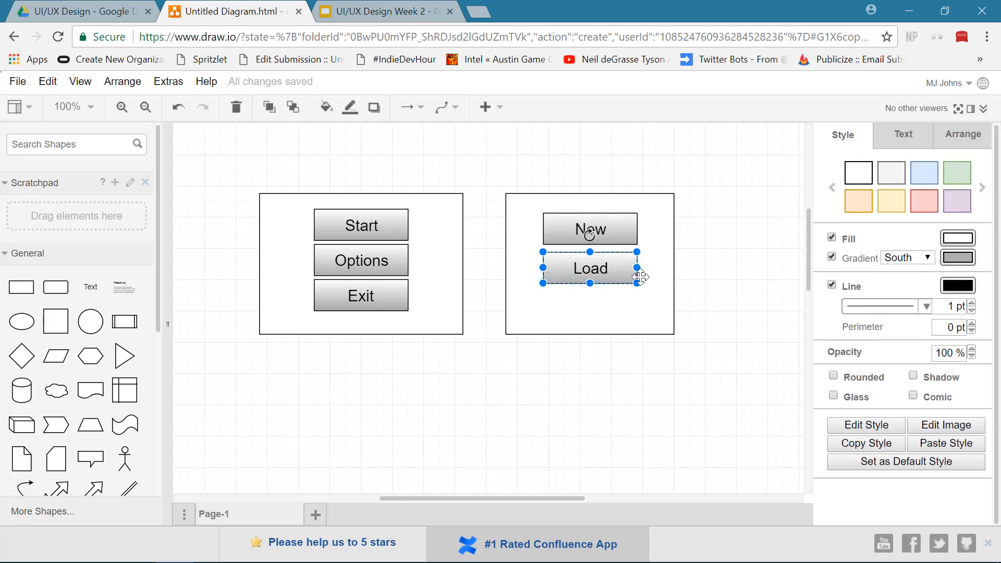
{"action": "key", "text": "Up"}
{"action": "key", "text": "Up"}
{"action": "key", "text": "Up"}
{"action": "key", "text": "Up"}
{"action": "key", "text": "Up"}
{"action": "key", "text": "Up"}
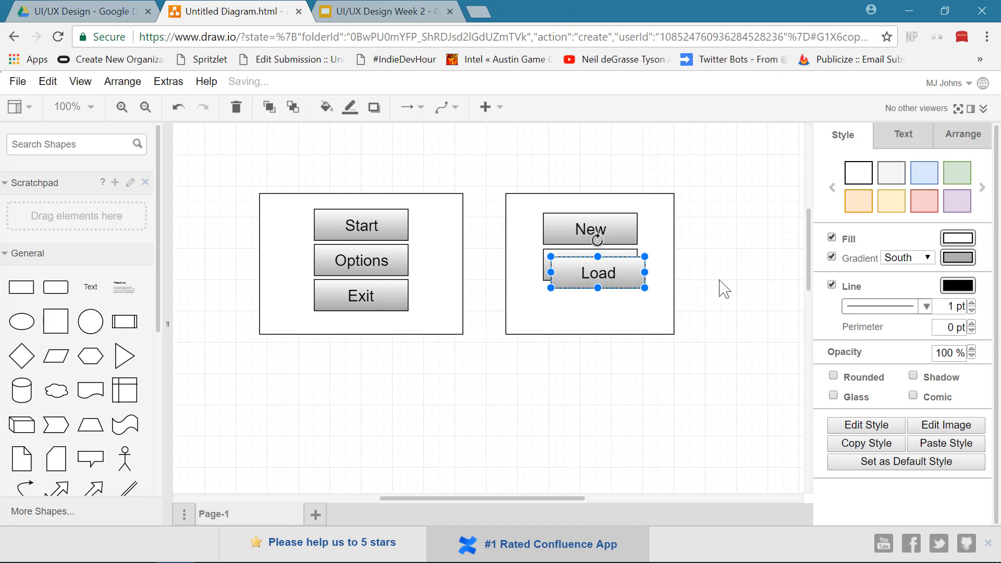
Place a copy of the Load button directly below it and label the copy "Back"
{"action": "left_click_drag", "start_coordinate": [607, 273], "coordinate": [603, 302]}
{"action": "key", "text": "F2"}
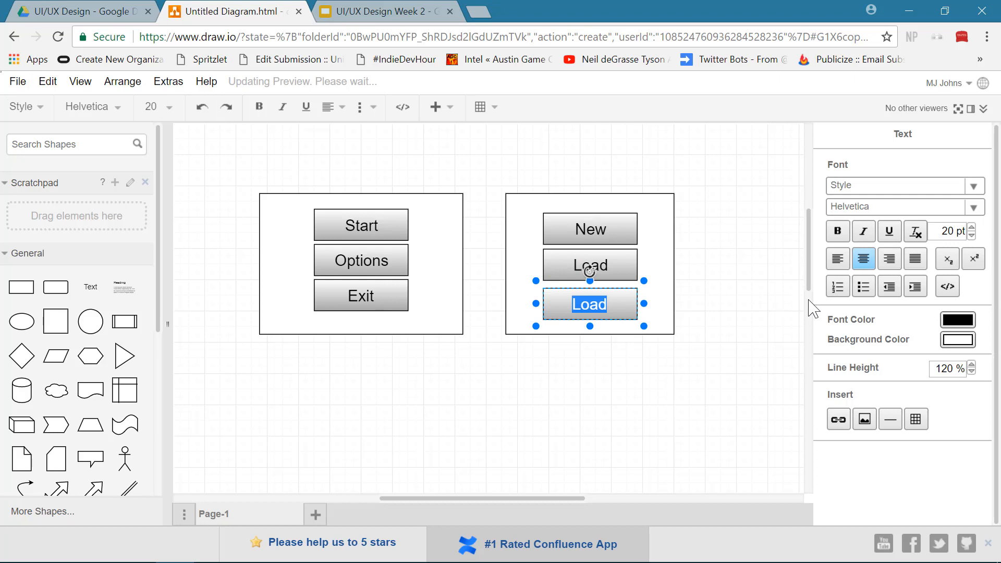
{"action": "type", "text": "Back"}
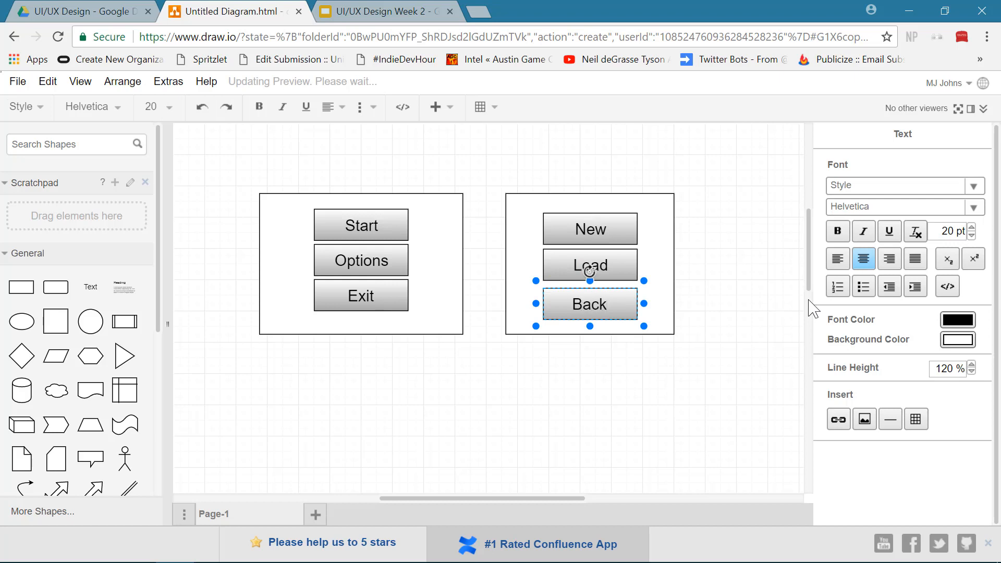
{"action": "left_click", "coordinate": [737, 320]}
Nudge the Back button up closer to the Load button
{"action": "left_click", "coordinate": [734, 319]}
{"action": "left_click", "coordinate": [609, 305]}
{"action": "key", "text": "Up"}
{"action": "key", "text": "Up"}
{"action": "key", "text": "Up"}
{"action": "left_click", "coordinate": [719, 315]}
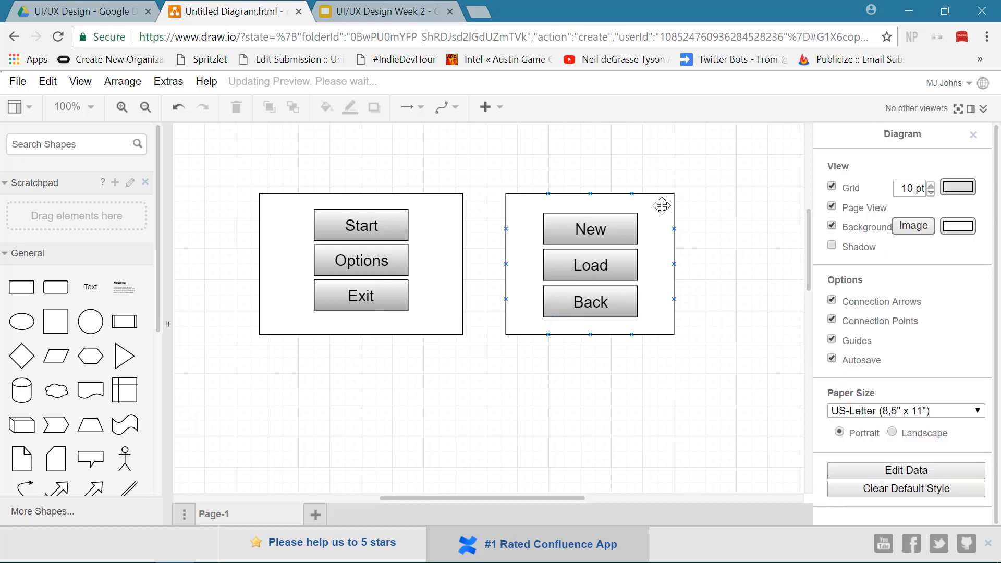
{"action": "left_click", "coordinate": [416, 226]}
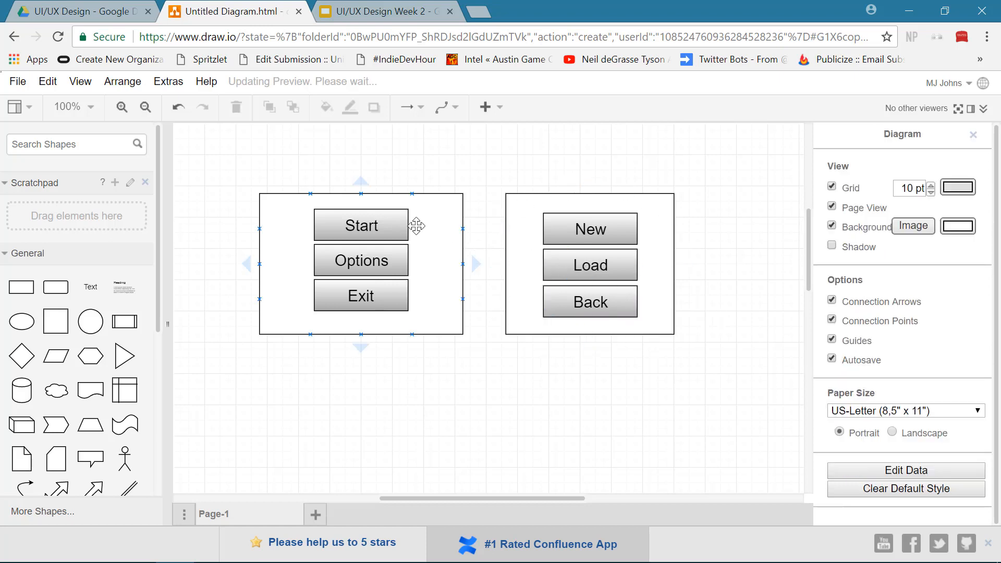
Draw an arrow from the Start button to the second screen's frame and another from the Back button to the main menu frame
{"action": "left_click", "coordinate": [404, 224]}
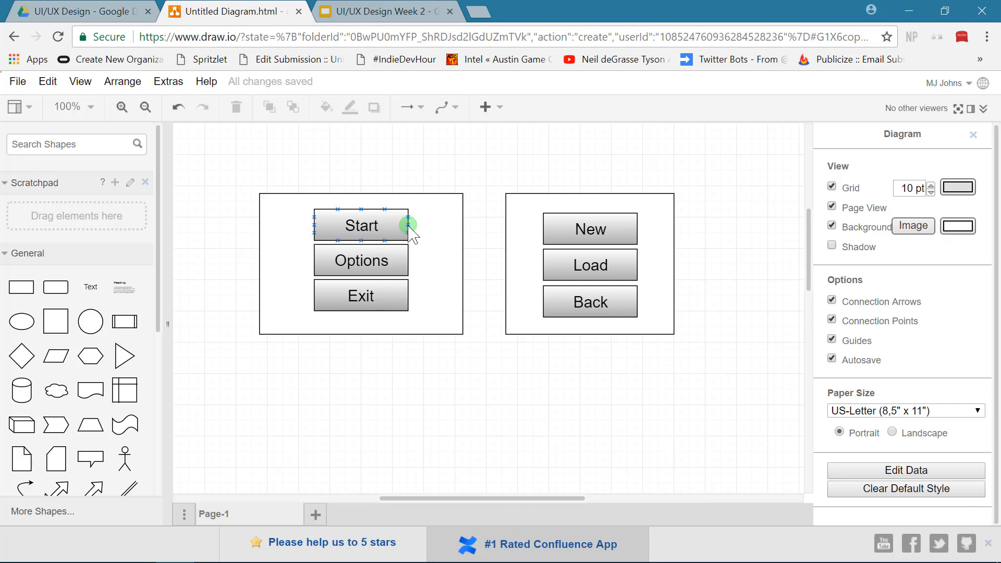
{"action": "left_click_drag", "start_coordinate": [412, 235], "coordinate": [458, 236]}
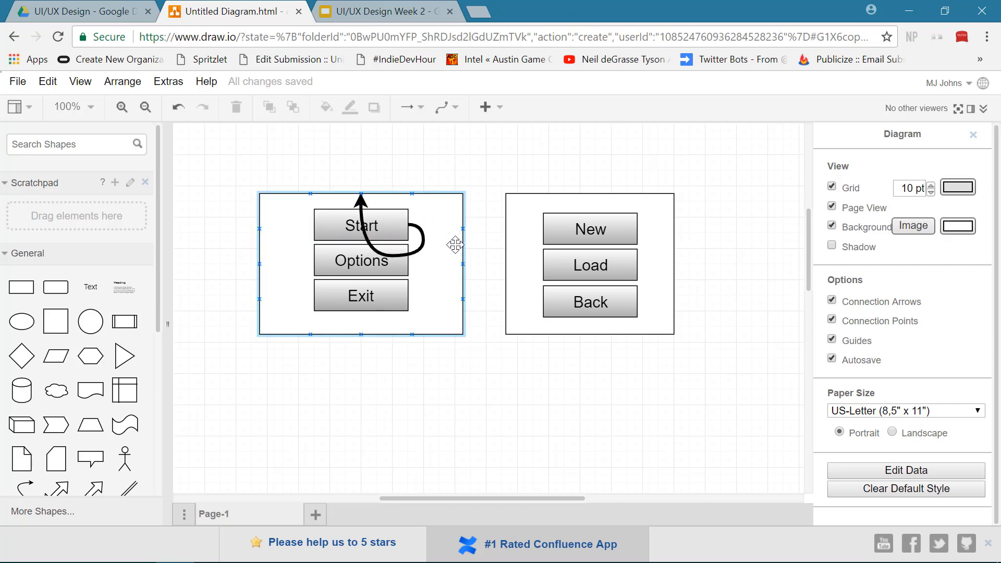
{"action": "left_click_drag", "start_coordinate": [455, 245], "coordinate": [512, 228]}
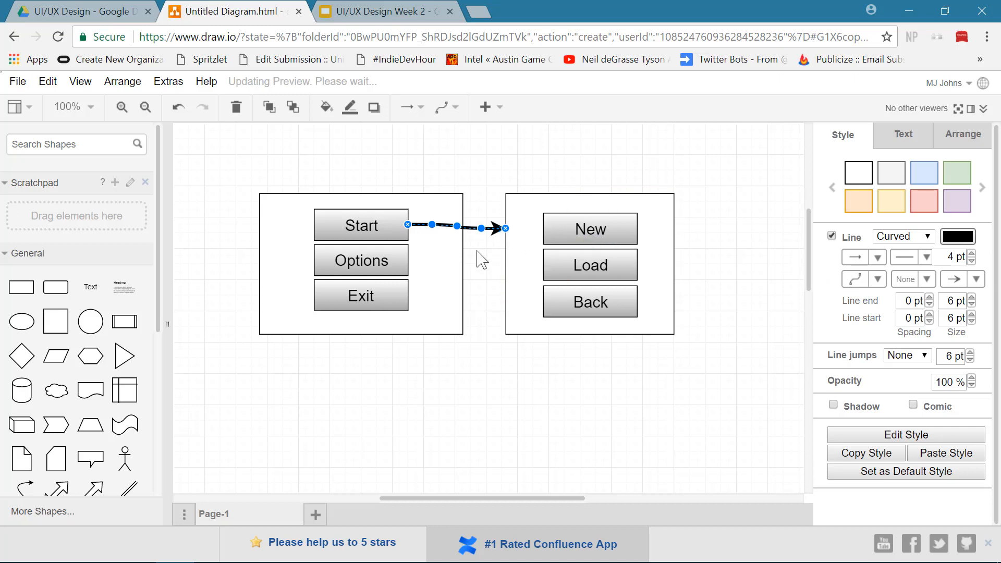
{"action": "left_click", "coordinate": [573, 397]}
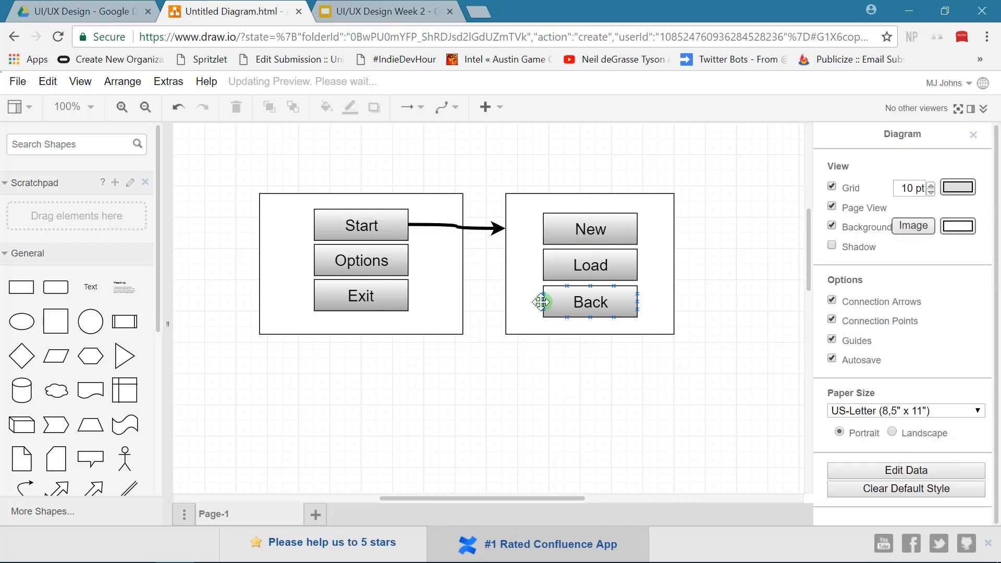
{"action": "left_click_drag", "start_coordinate": [542, 302], "coordinate": [462, 262]}
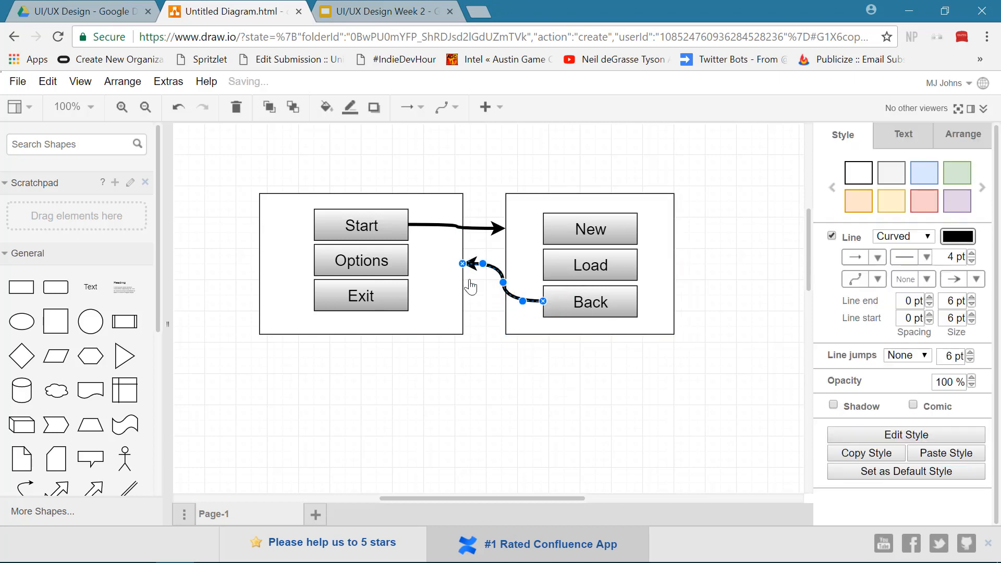
{"action": "left_click", "coordinate": [536, 394]}
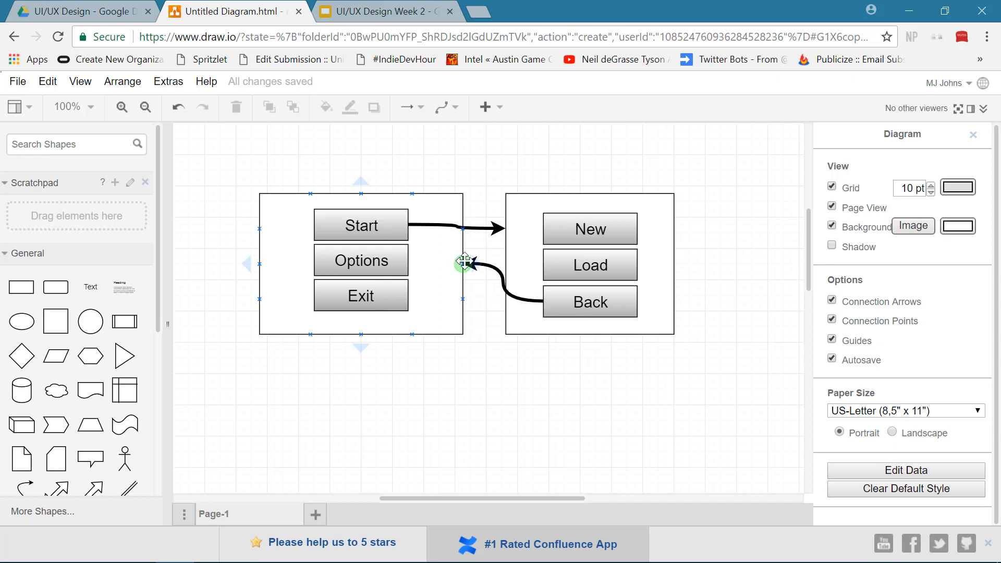
{"action": "left_click_drag", "start_coordinate": [521, 307], "coordinate": [482, 265]}
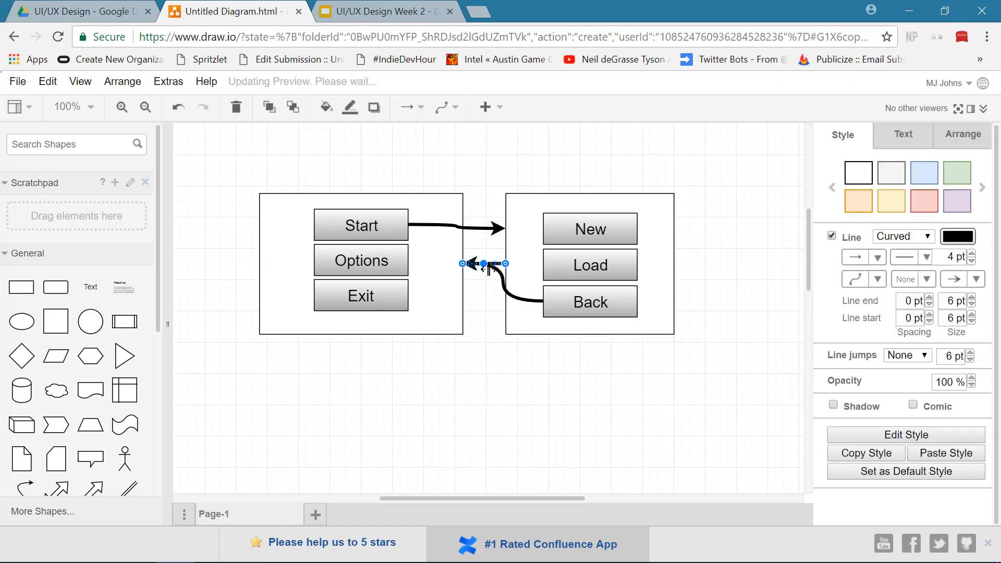
{"action": "left_click", "coordinate": [486, 317]}
{"action": "left_click", "coordinate": [497, 259]}
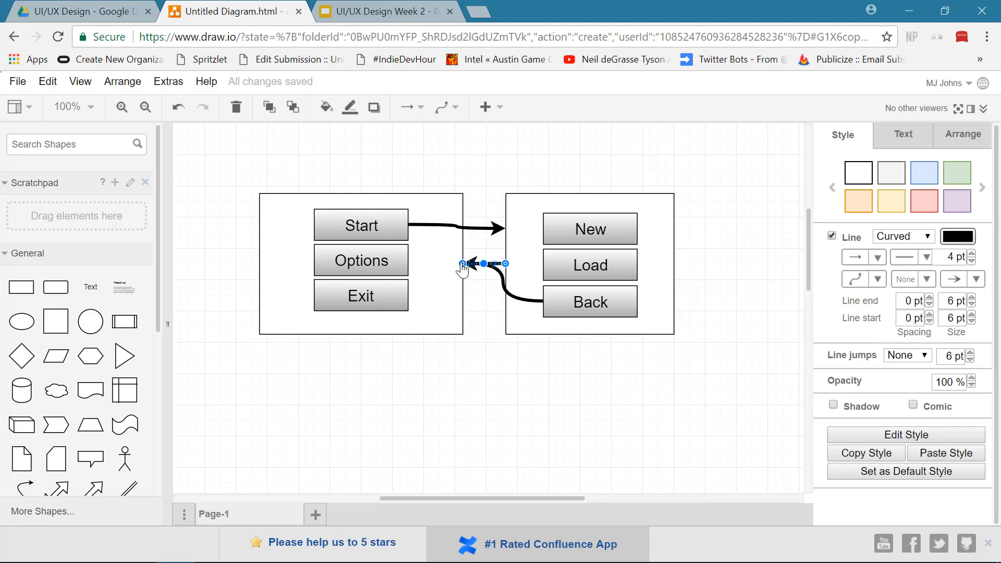
{"action": "left_click_drag", "start_coordinate": [463, 264], "coordinate": [473, 340]}
{"action": "left_click", "coordinate": [505, 366]}
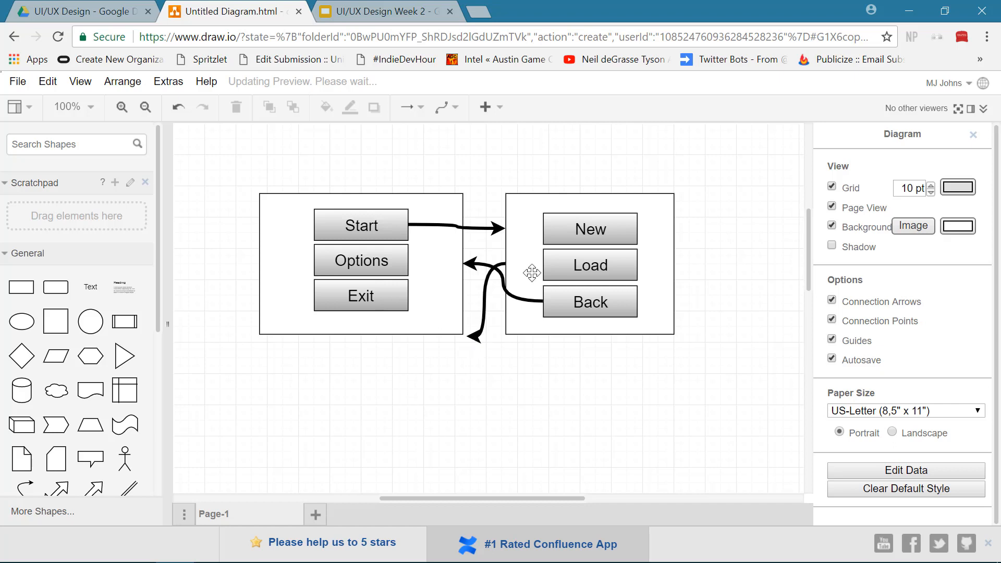
{"action": "left_click", "coordinate": [484, 312]}
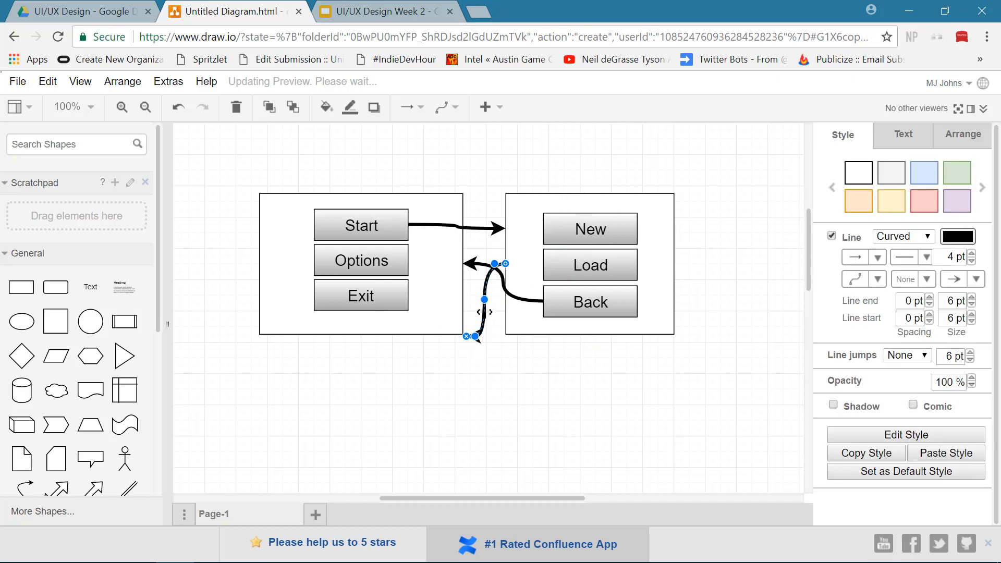
{"action": "left_click", "coordinate": [516, 395]}
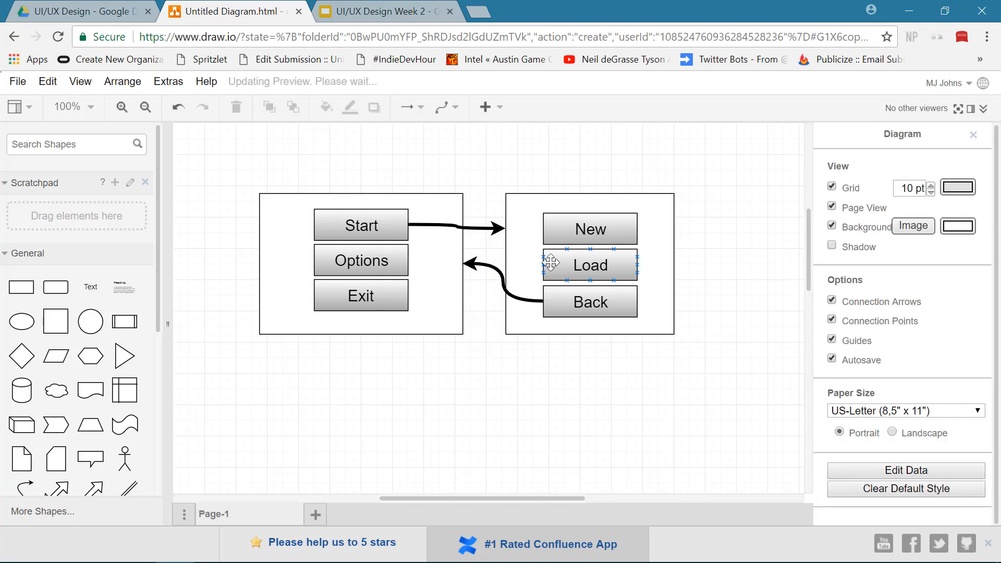
{"action": "left_click_drag", "start_coordinate": [408, 260], "coordinate": [578, 231]}
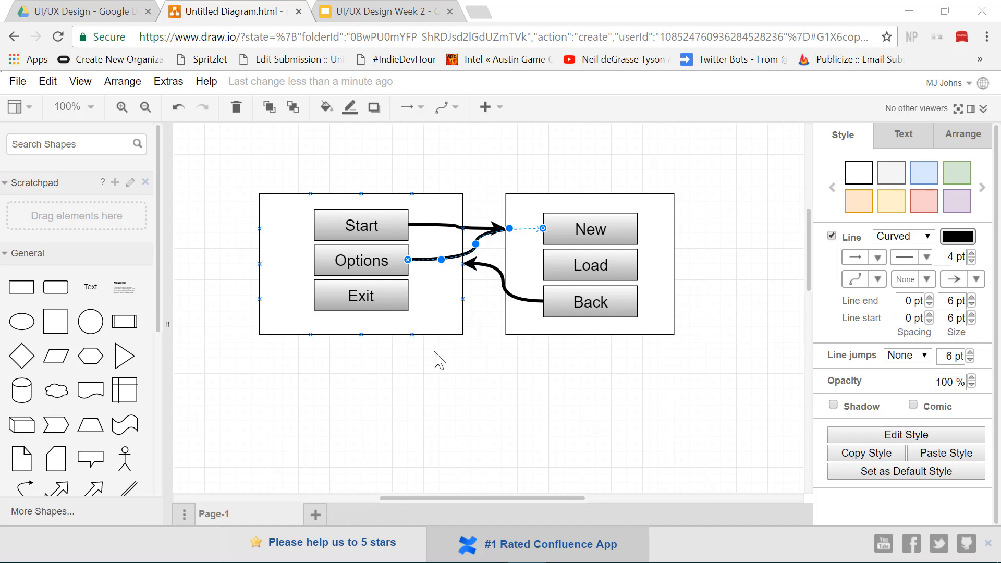
{"action": "left_click", "coordinate": [473, 288]}
{"action": "left_click", "coordinate": [471, 248]}
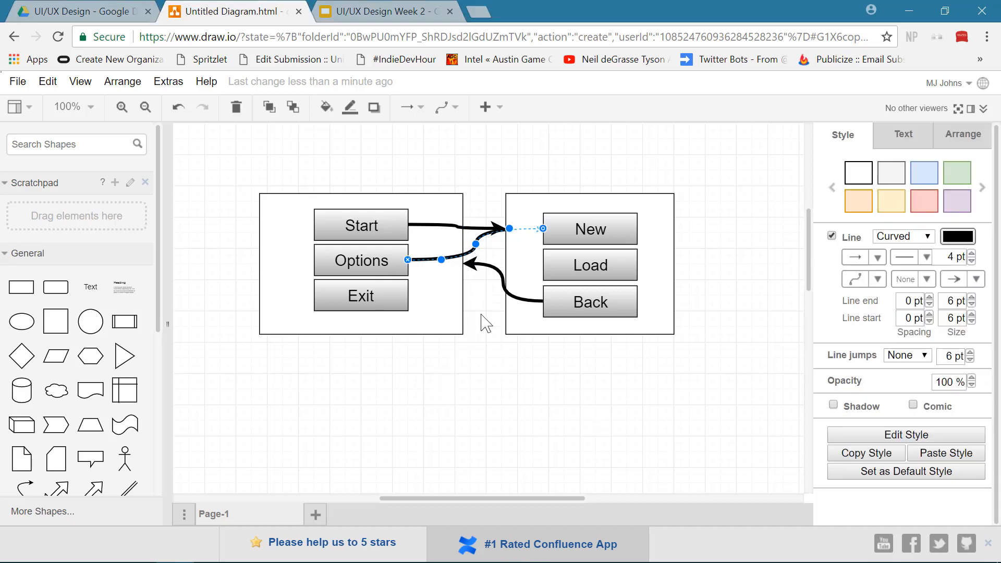
{"action": "key", "text": "Delete"}
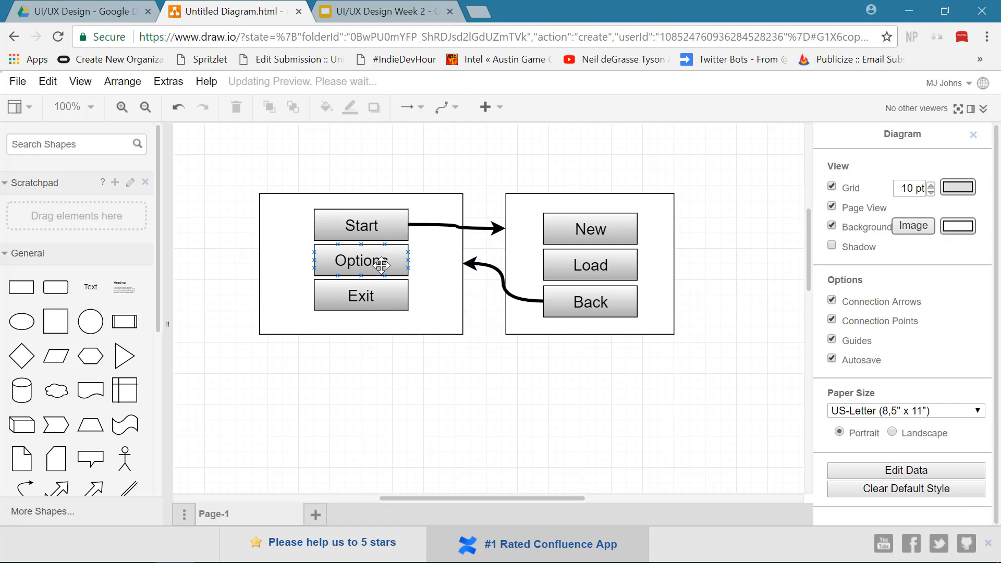
Add an empty rectangle as a third screen directly below the main menu screen, matching that screen's size
{"action": "scroll", "coordinate": [412, 389], "scroll_direction": "down", "scroll_amount": 2}
{"action": "scroll", "coordinate": [412, 389], "scroll_direction": "up", "scroll_amount": 2}
{"action": "scroll", "coordinate": [327, 433], "scroll_direction": "down", "scroll_amount": 2}
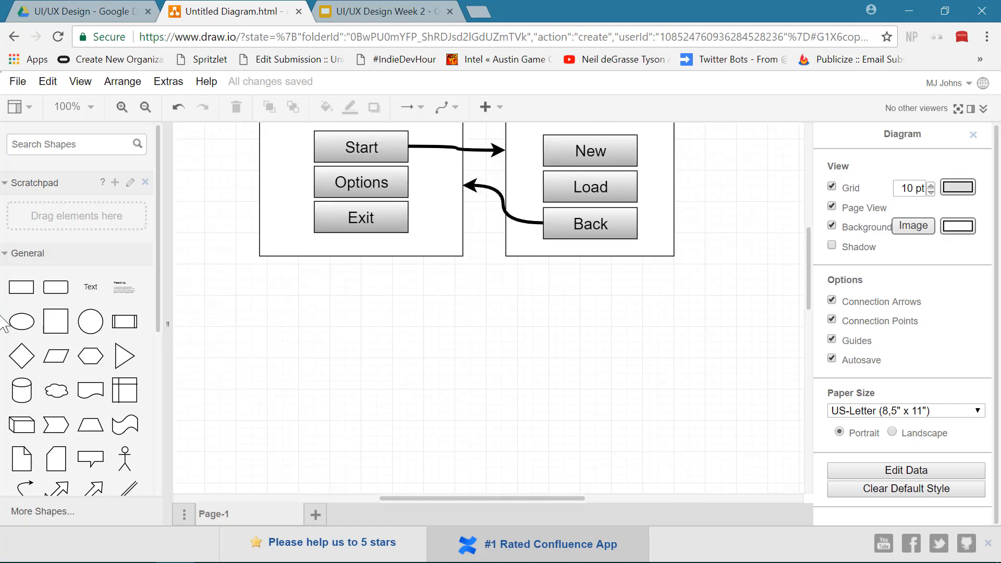
{"action": "left_click_drag", "start_coordinate": [21, 287], "coordinate": [261, 286]}
{"action": "left_click_drag", "start_coordinate": [353, 334], "coordinate": [463, 428]}
{"action": "left_click", "coordinate": [499, 367]}
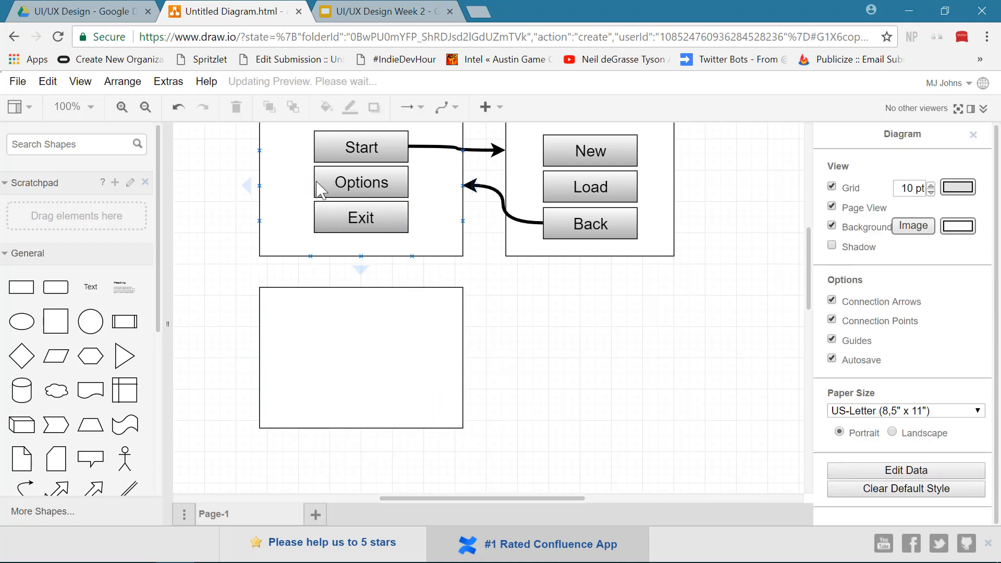
Connect the Options button's left side to the top of the empty third screen with an arrow
{"action": "left_click_drag", "start_coordinate": [315, 183], "coordinate": [288, 295]}
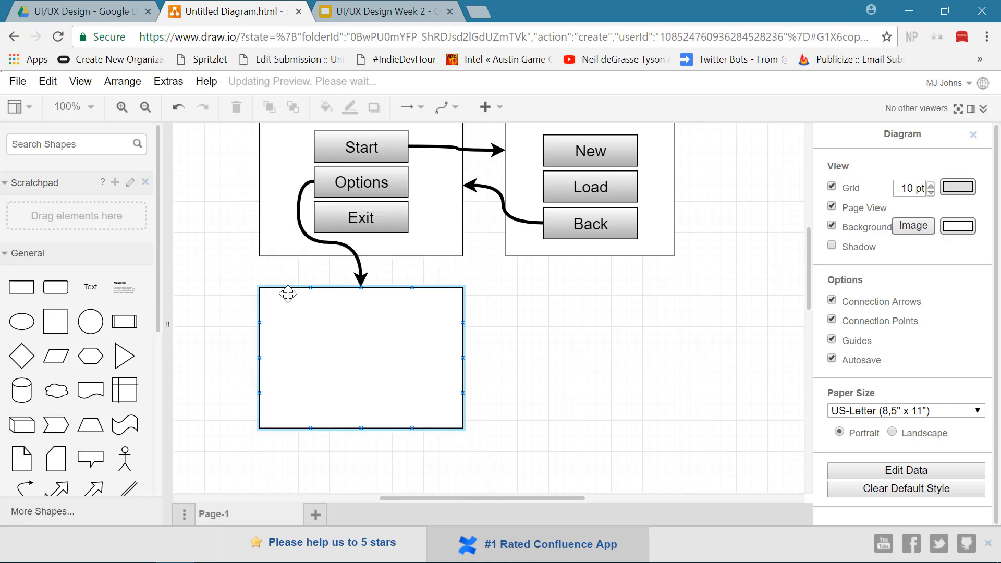
{"action": "left_click", "coordinate": [631, 362]}
{"action": "scroll", "coordinate": [620, 349], "scroll_direction": "up", "scroll_amount": 5}
{"action": "left_click", "coordinate": [398, 392]}
{"action": "scroll", "coordinate": [398, 392], "scroll_direction": "down", "scroll_amount": 2}
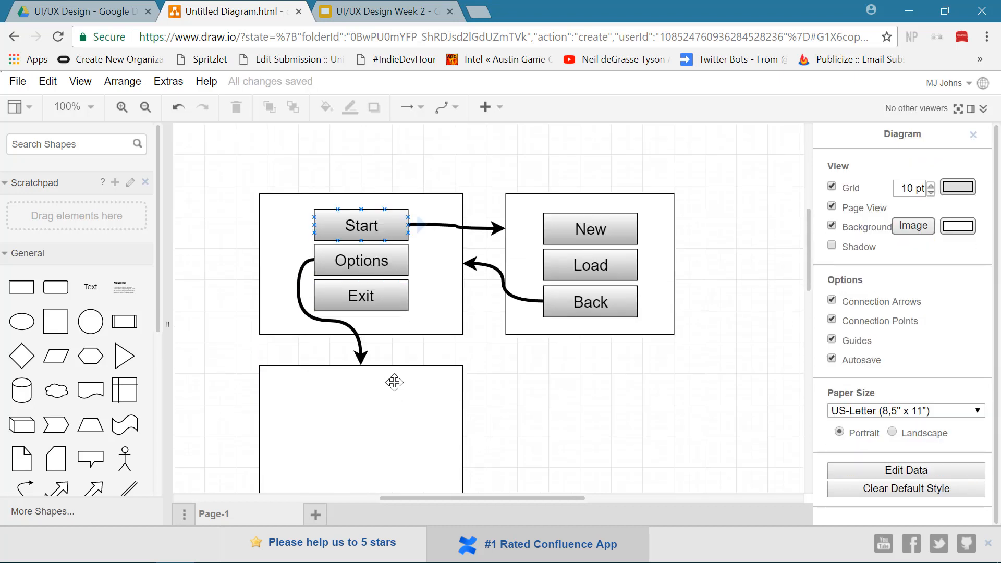
Try several straight and angular line routings on the arrow from the Options button and return it to Curved
{"action": "left_click", "coordinate": [341, 323]}
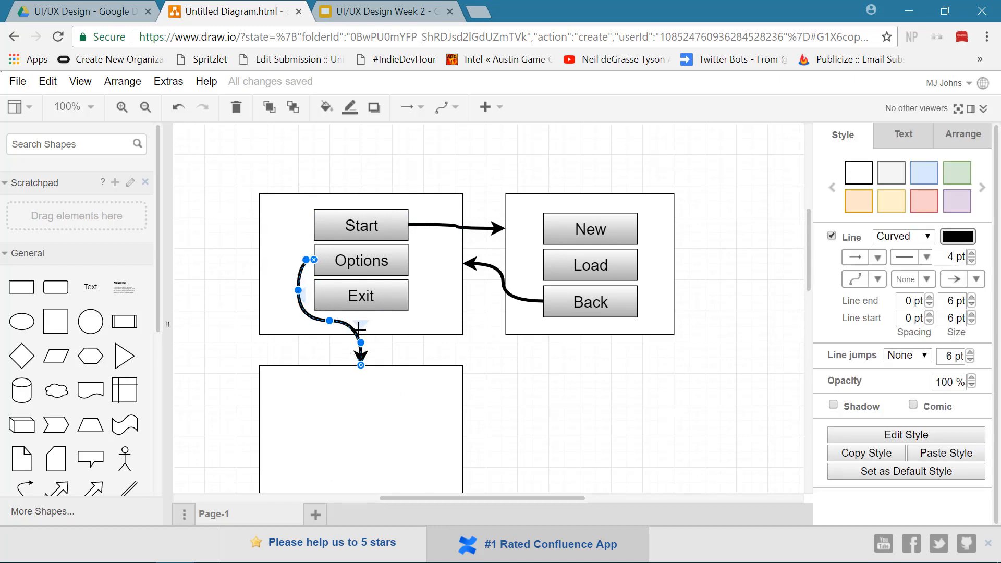
{"action": "left_click", "coordinate": [877, 282]}
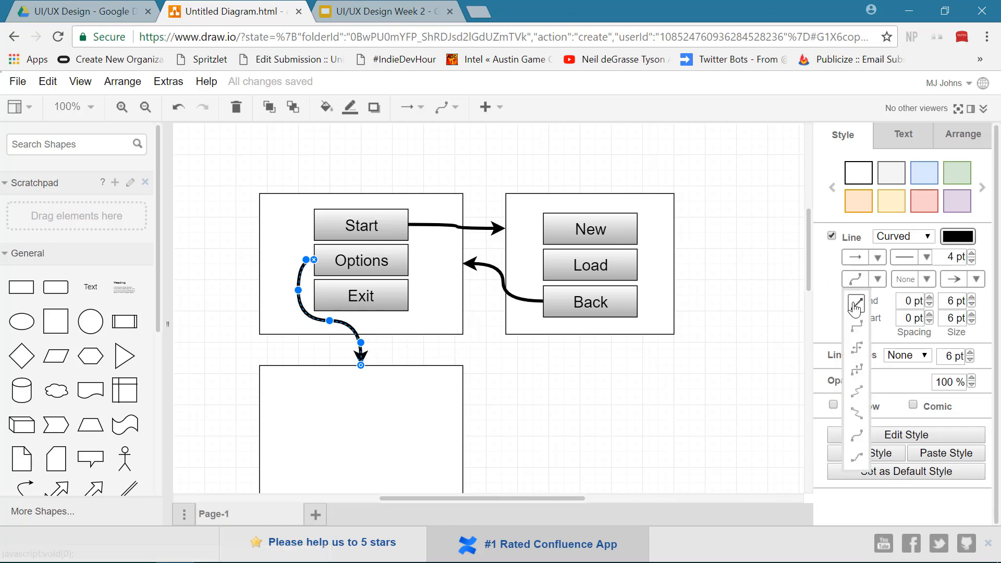
{"action": "left_click", "coordinate": [857, 327]}
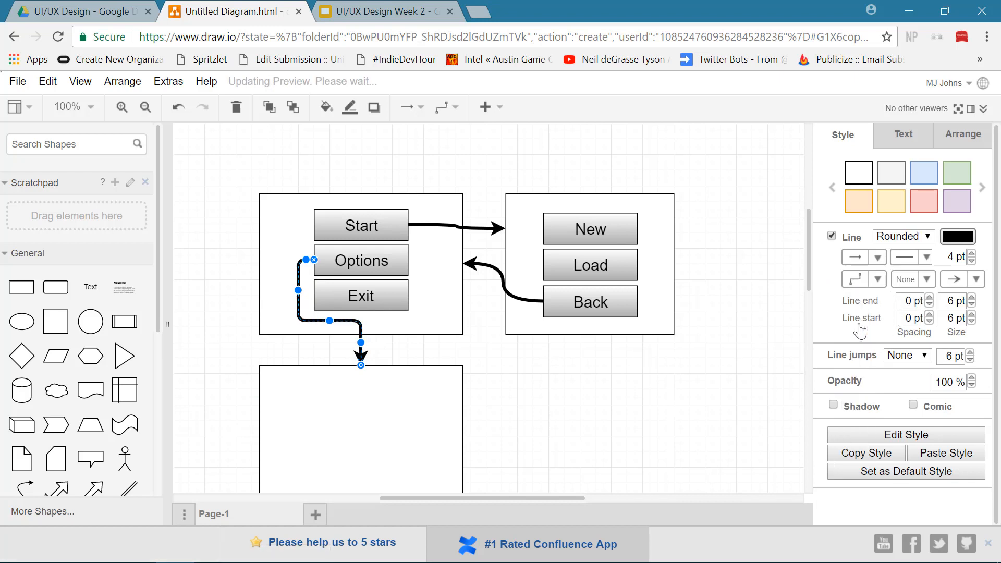
{"action": "left_click", "coordinate": [874, 281]}
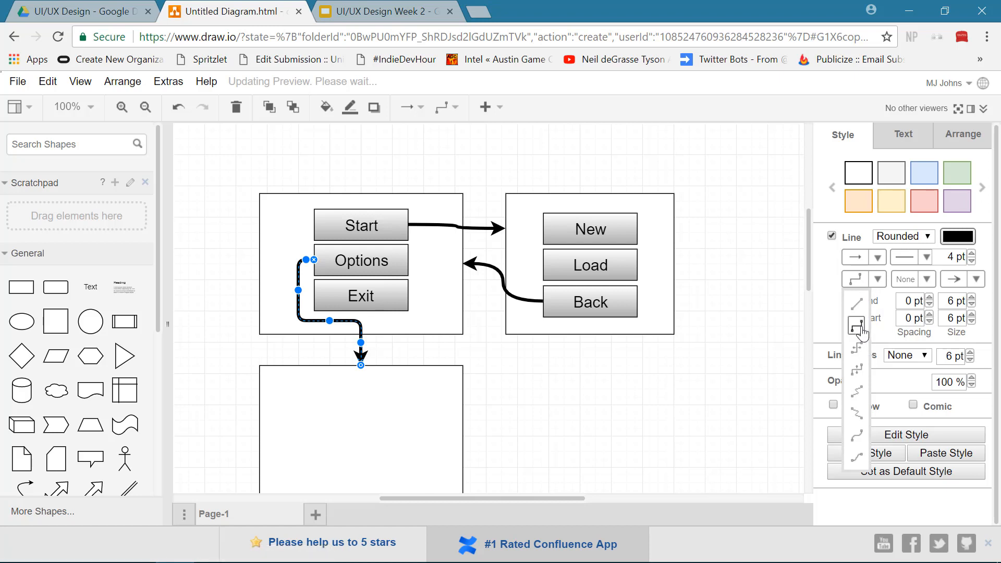
{"action": "left_click", "coordinate": [858, 304]}
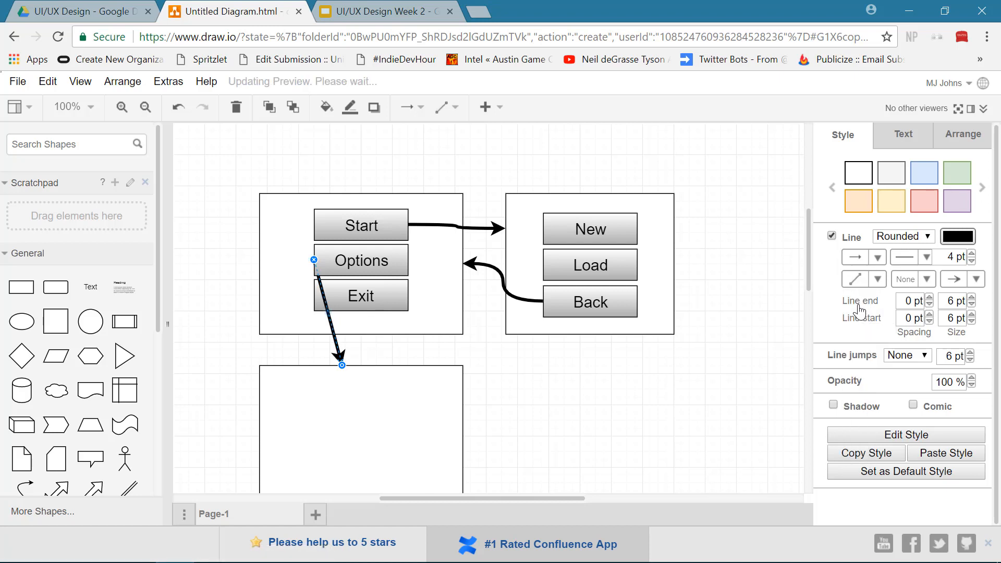
{"action": "left_click", "coordinate": [875, 281]}
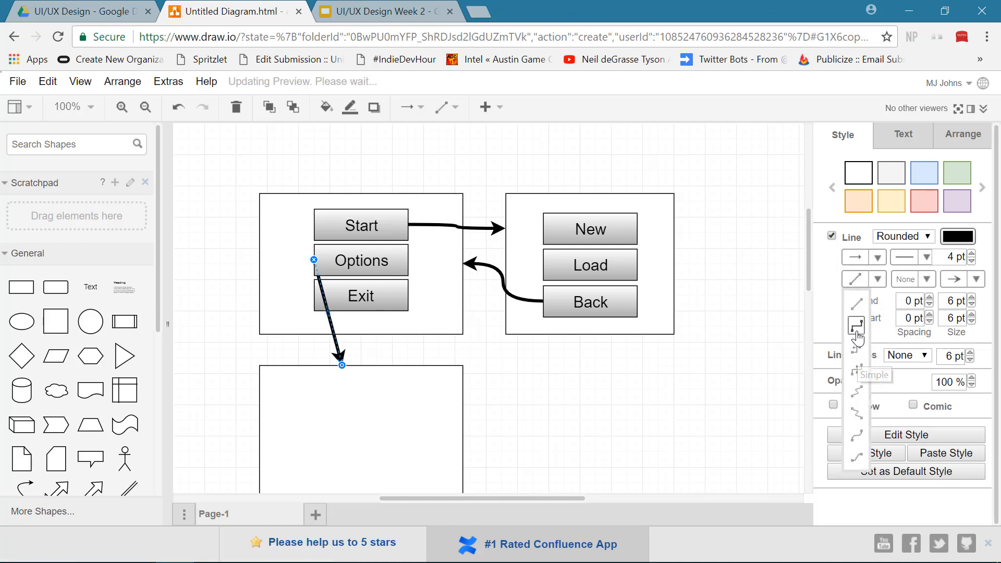
{"action": "left_click", "coordinate": [857, 347]}
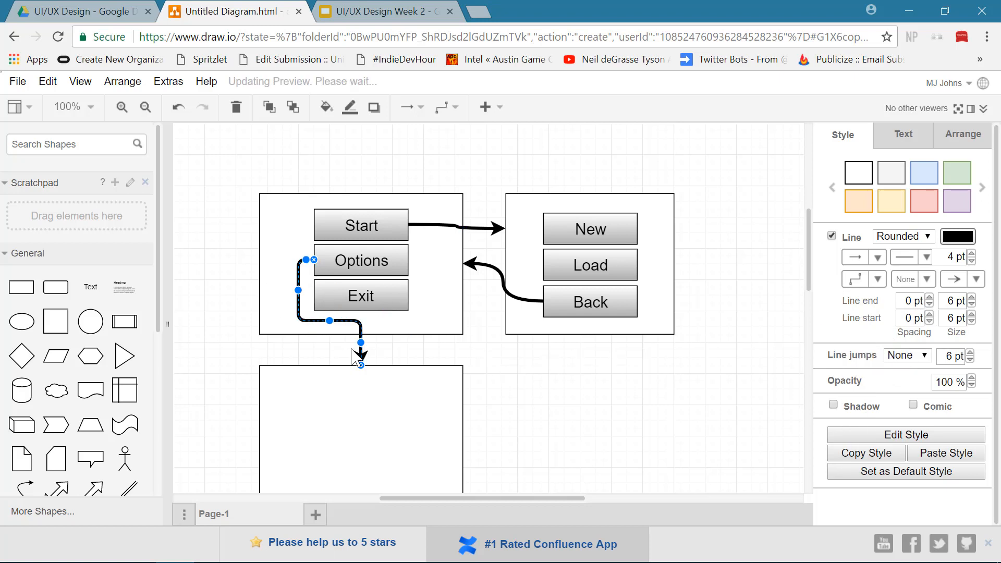
{"action": "left_click", "coordinate": [879, 282]}
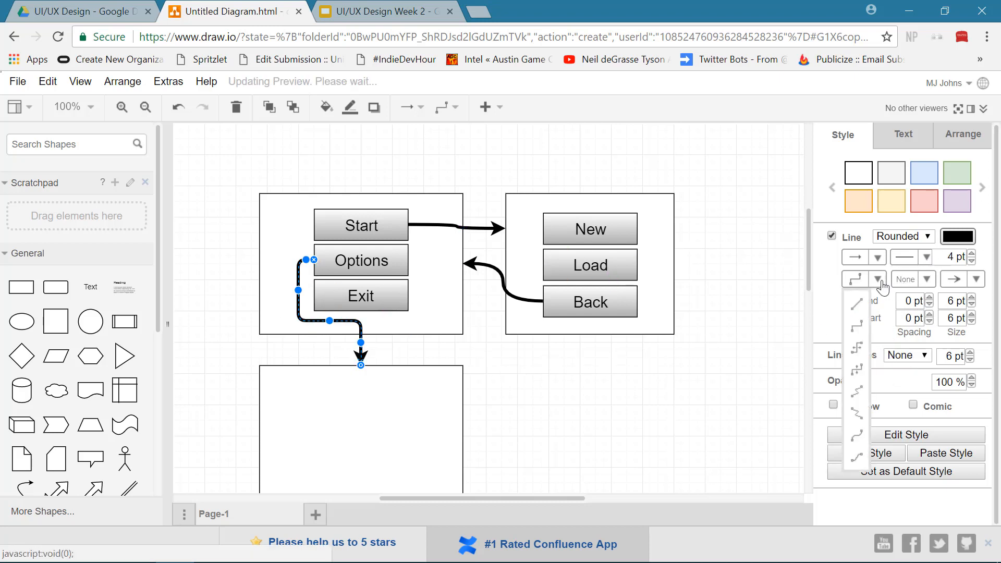
{"action": "left_click", "coordinate": [856, 412]}
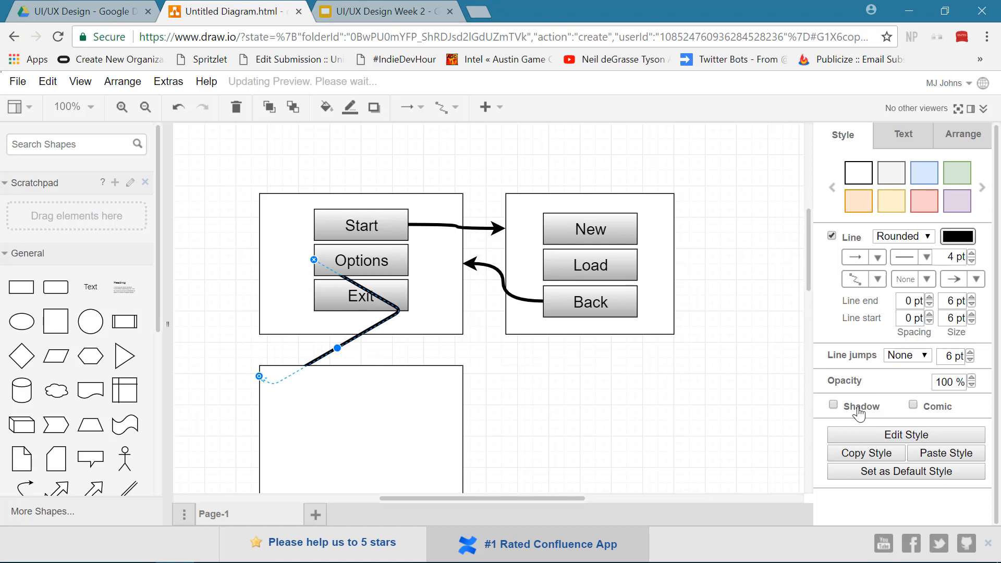
{"action": "left_click", "coordinate": [878, 280]}
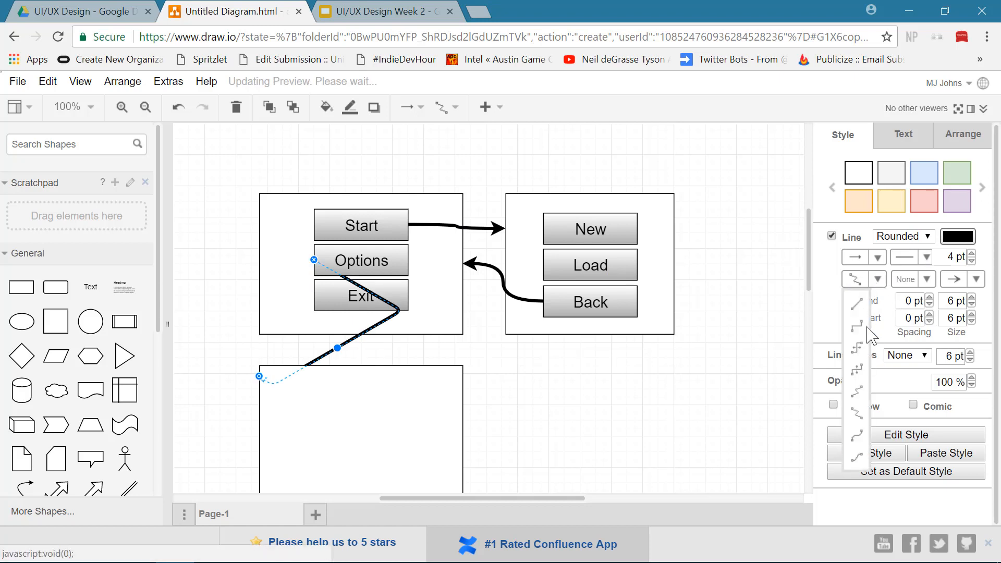
{"action": "left_click", "coordinate": [858, 371]}
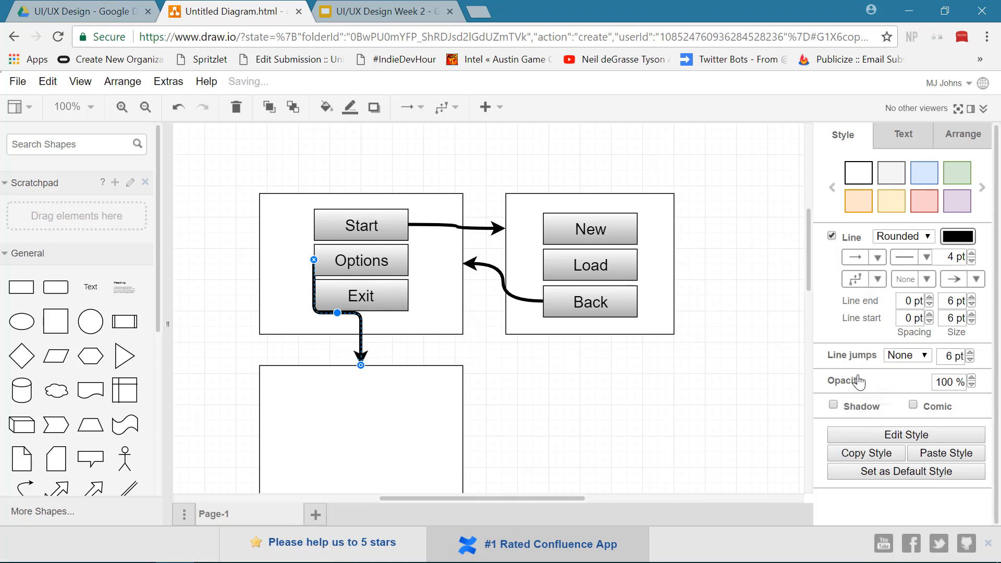
{"action": "left_click", "coordinate": [873, 280]}
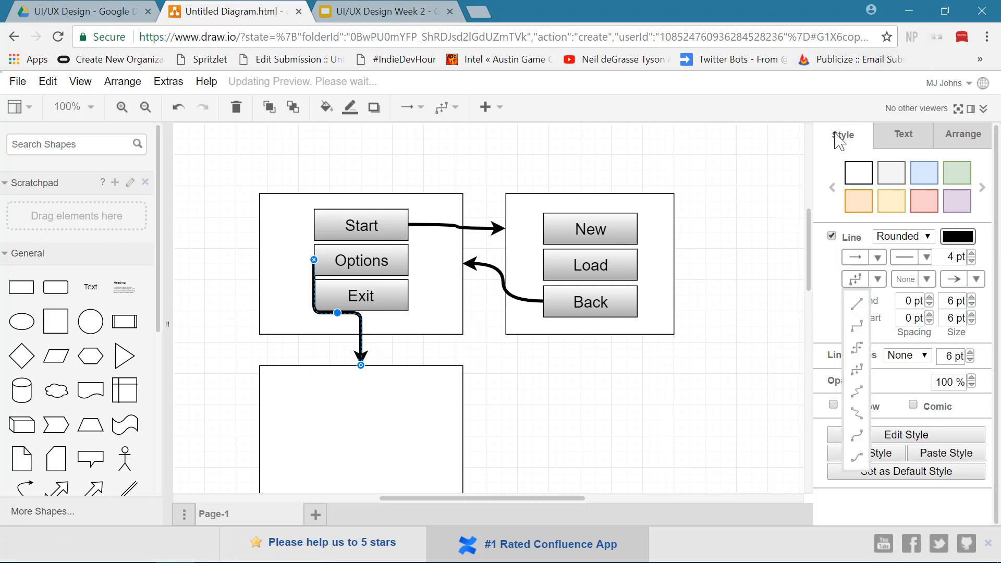
{"action": "left_click", "coordinate": [857, 435]}
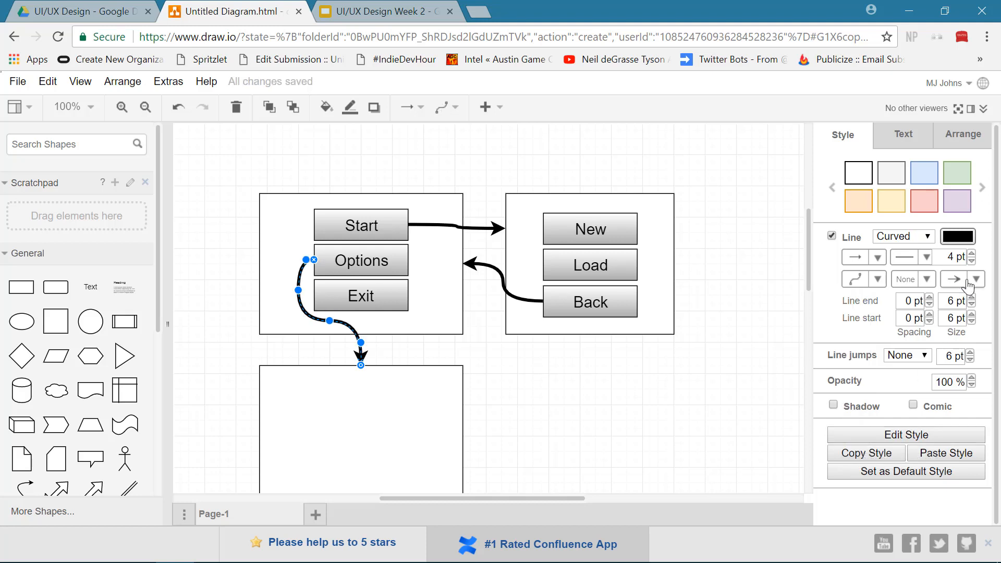
Set the line width of the arrow from the Options button to 1 pt
{"action": "left_click", "coordinate": [971, 262]}
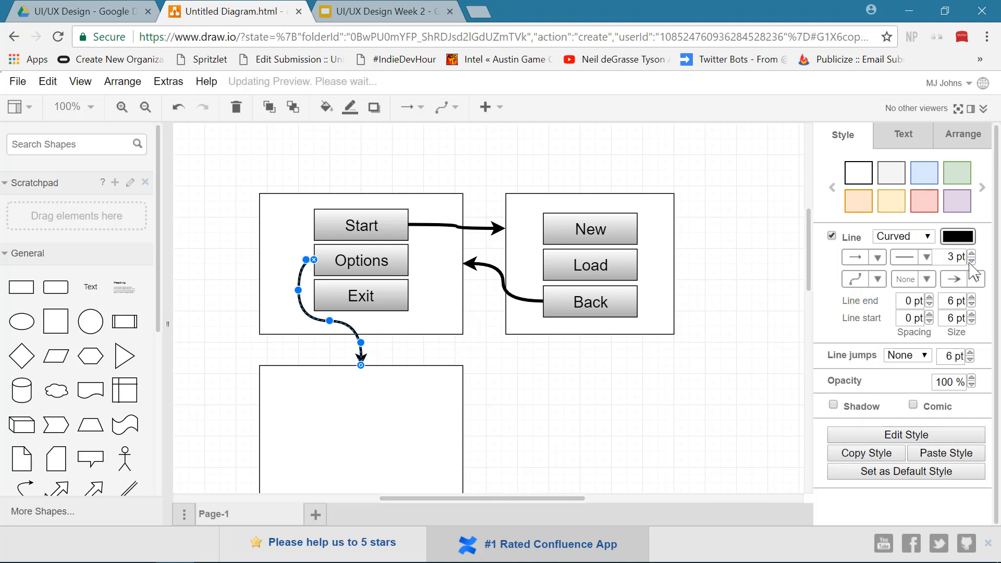
{"action": "left_click", "coordinate": [971, 261]}
{"action": "left_click", "coordinate": [971, 261]}
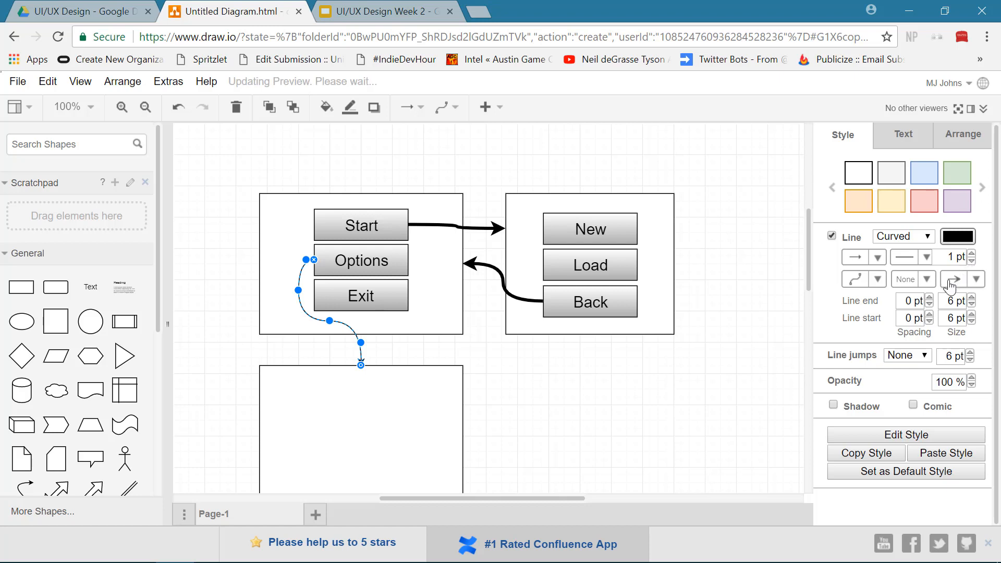
{"action": "left_click", "coordinate": [618, 421]}
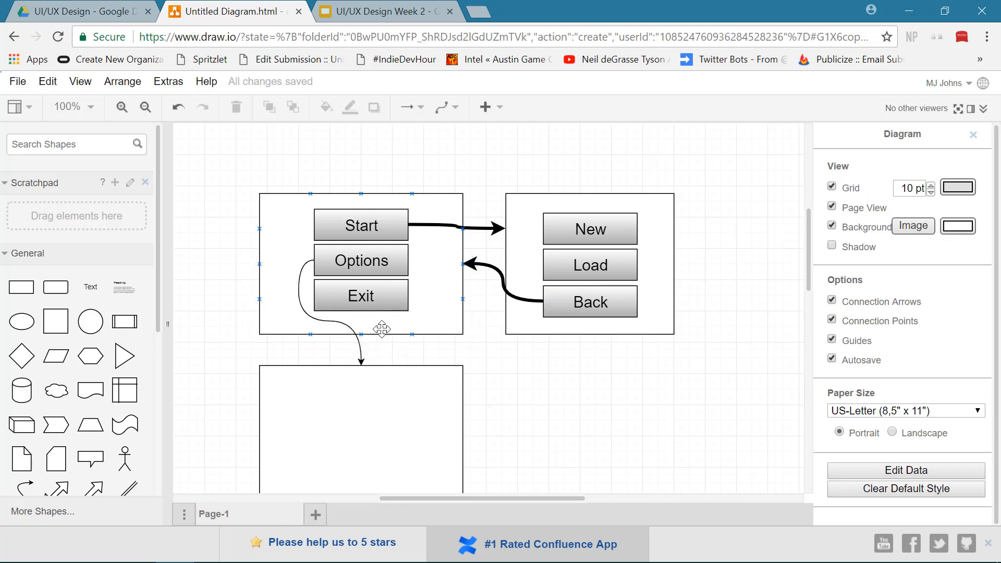
Set the arrow from the Options button to a 2 pt line width and purple colour 6600CC
{"action": "left_click", "coordinate": [338, 321]}
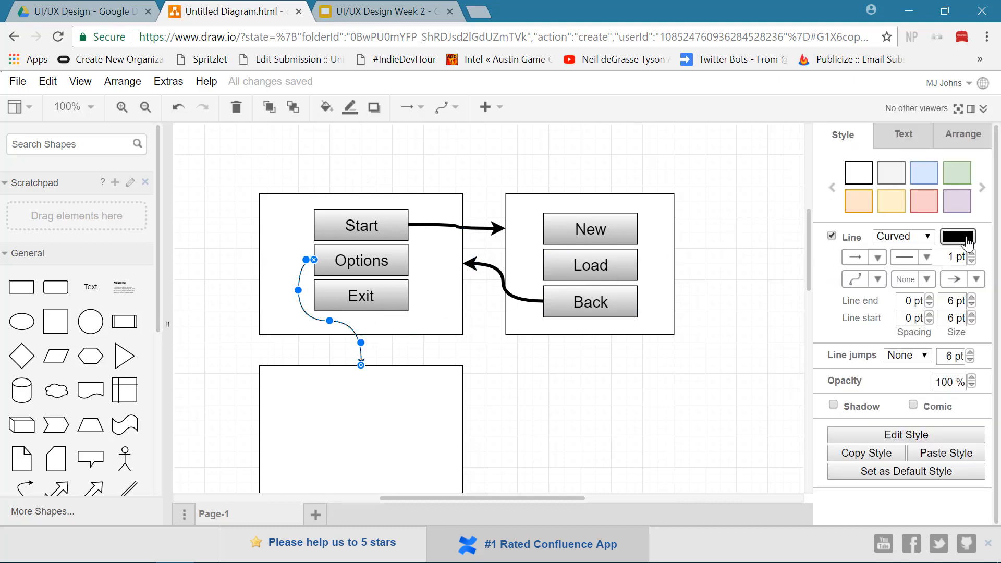
{"action": "left_click", "coordinate": [972, 253]}
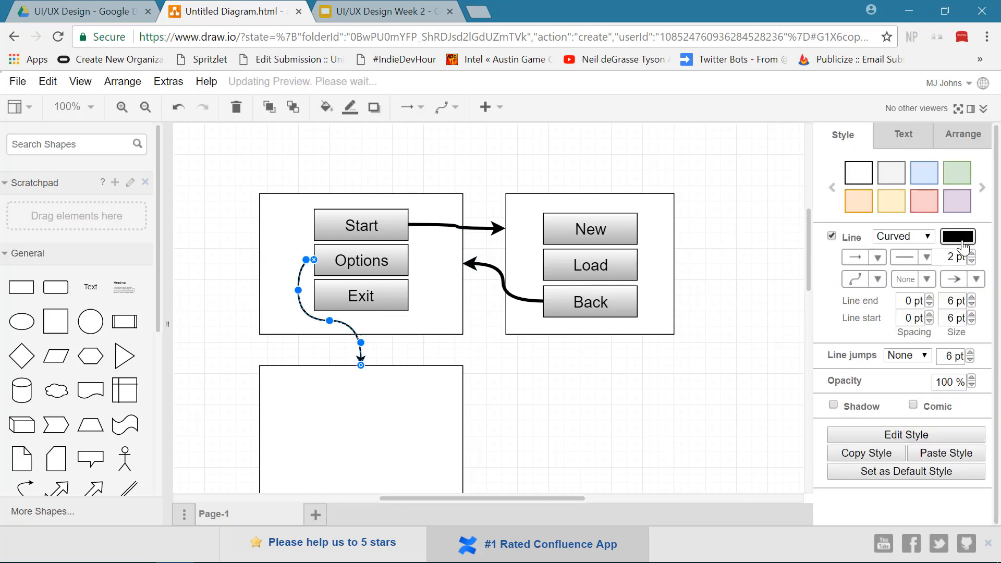
{"action": "left_click", "coordinate": [960, 239]}
{"action": "left_click", "coordinate": [545, 252]}
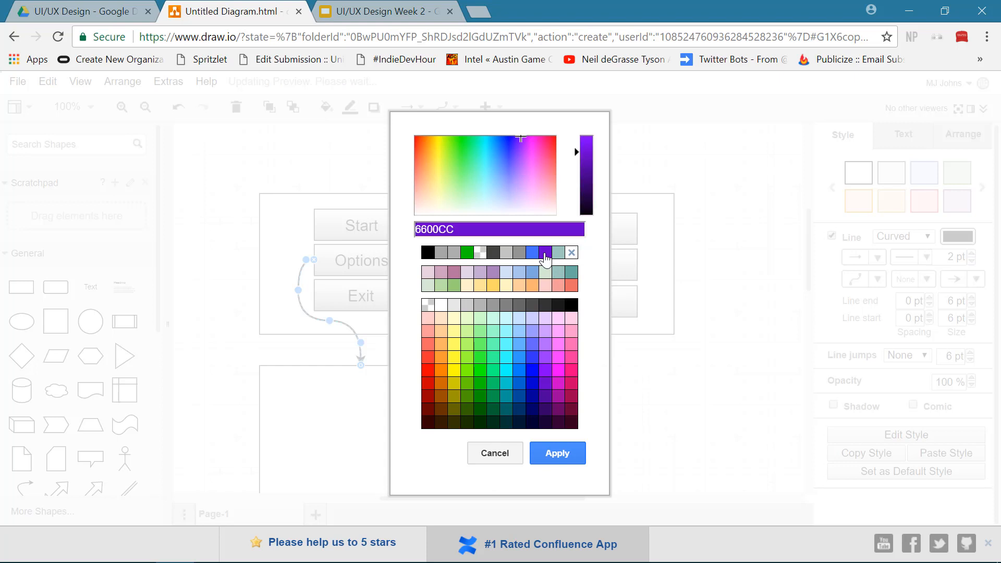
{"action": "left_click", "coordinate": [546, 449]}
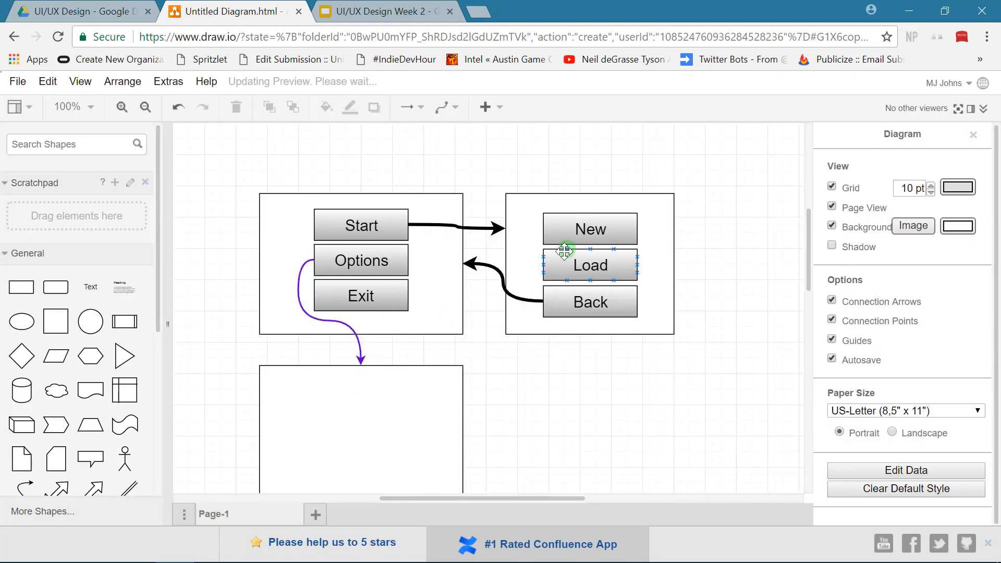
Set the arrow from the Back button to a 2 pt line width and purple colour 6600CC
{"action": "left_click", "coordinate": [510, 294]}
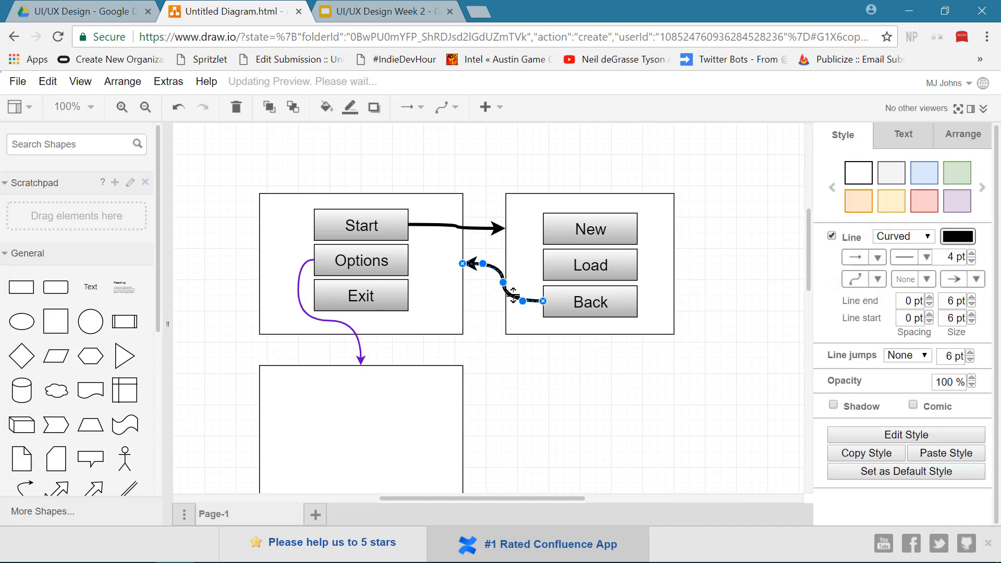
{"action": "left_click", "coordinate": [972, 260]}
{"action": "left_click", "coordinate": [971, 260]}
{"action": "left_click", "coordinate": [968, 239]}
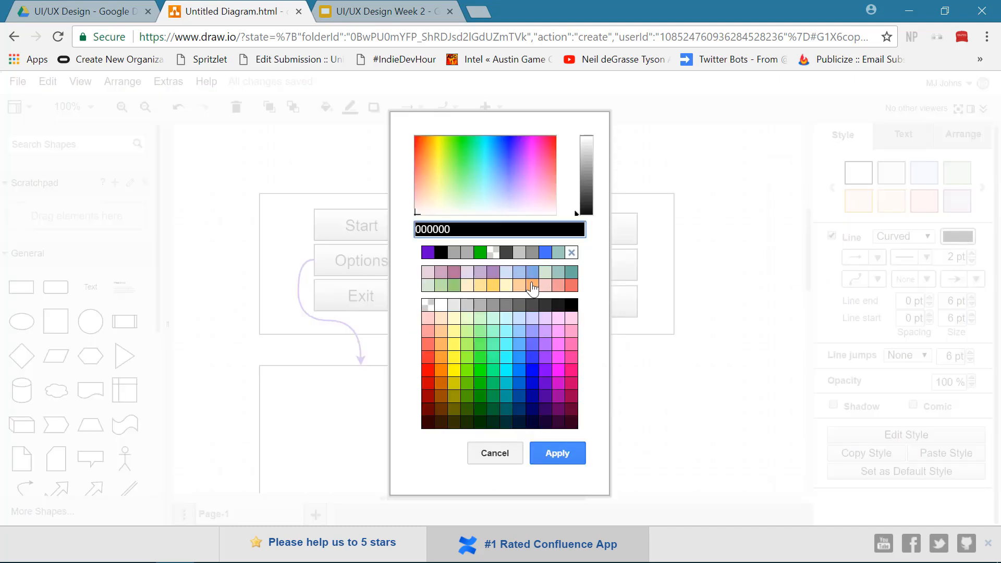
{"action": "left_click", "coordinate": [426, 253]}
{"action": "left_click", "coordinate": [552, 462]}
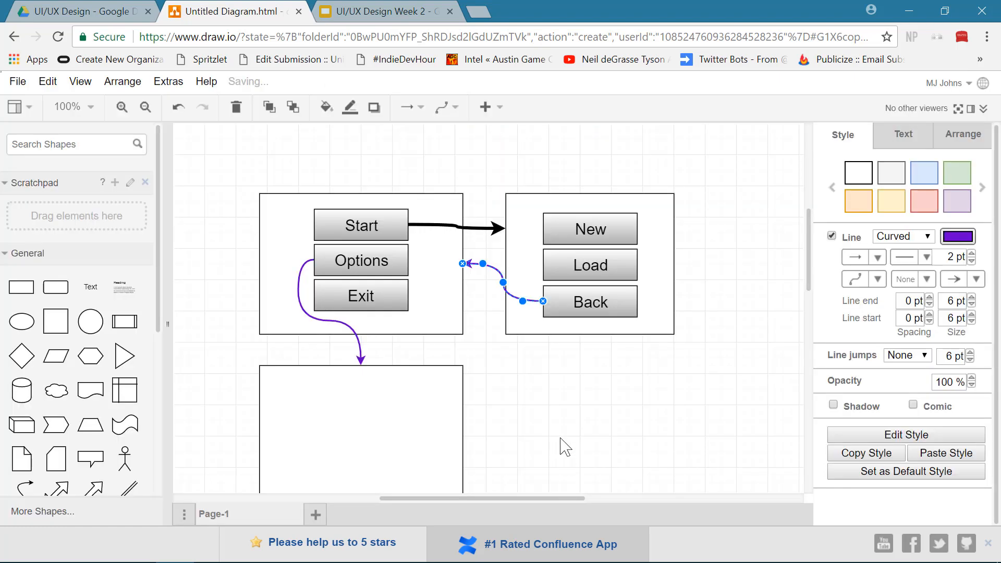
Recolour the arrow from the Start button purple 6600CC and set its line width to 2 pt
{"action": "left_click", "coordinate": [478, 230]}
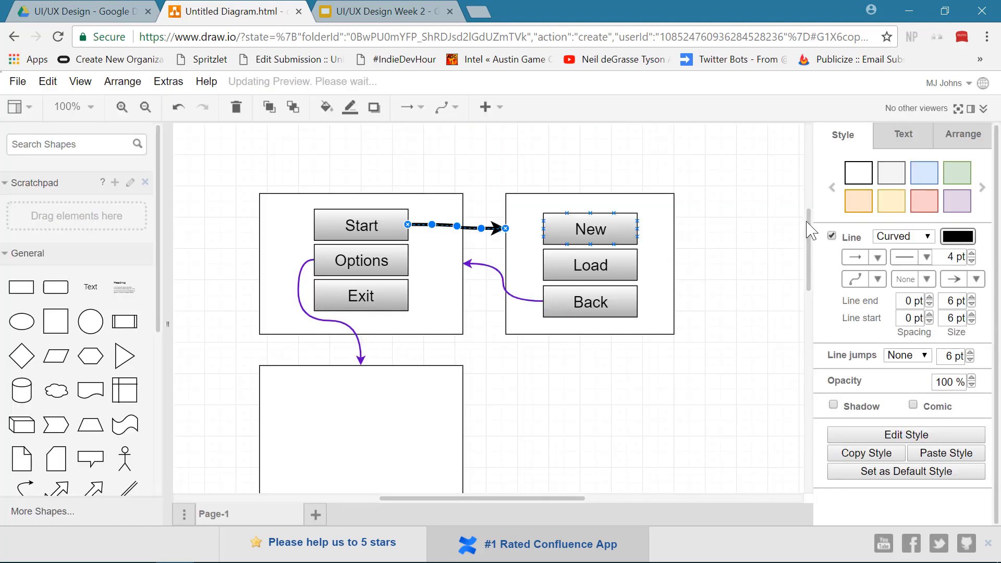
{"action": "left_click", "coordinate": [965, 237]}
{"action": "left_click", "coordinate": [427, 253]}
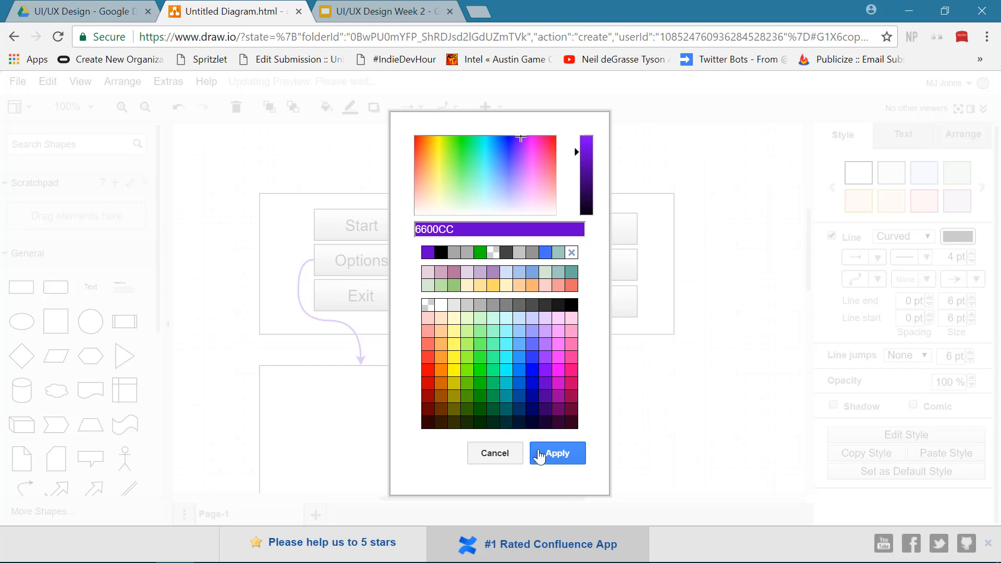
{"action": "left_click", "coordinate": [547, 454]}
{"action": "left_click", "coordinate": [971, 261]}
{"action": "left_click", "coordinate": [972, 260]}
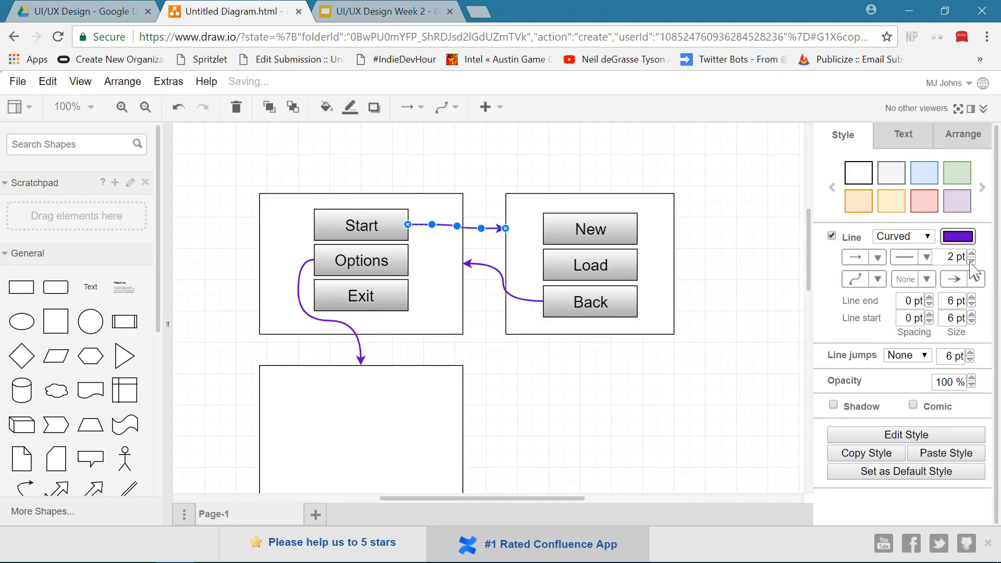
Try the Sharp line style on the arrows from the Start and Back buttons
{"action": "left_click", "coordinate": [903, 237]}
{"action": "left_click", "coordinate": [922, 247]}
{"action": "left_click", "coordinate": [490, 265]}
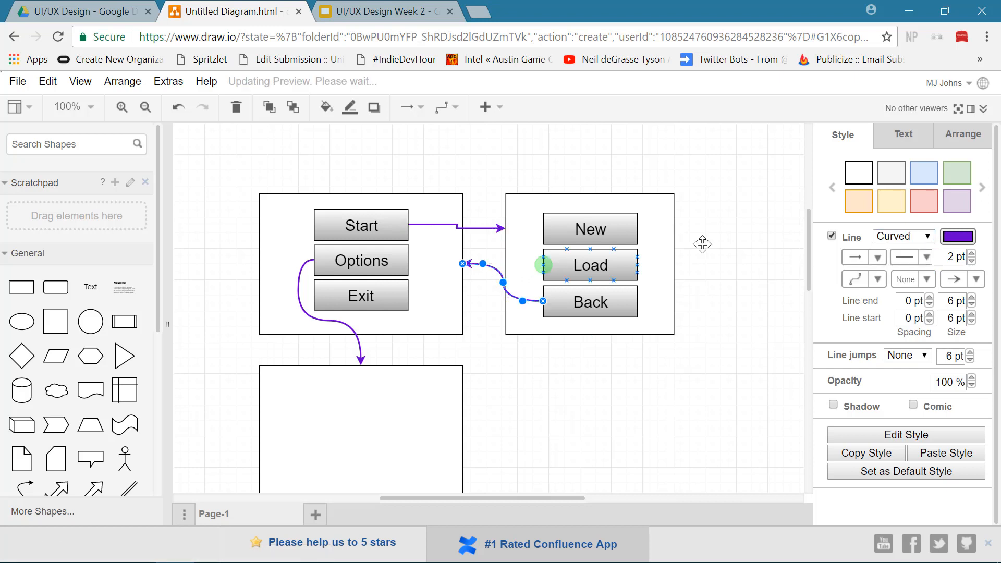
{"action": "left_click", "coordinate": [928, 236]}
{"action": "left_click", "coordinate": [913, 246]}
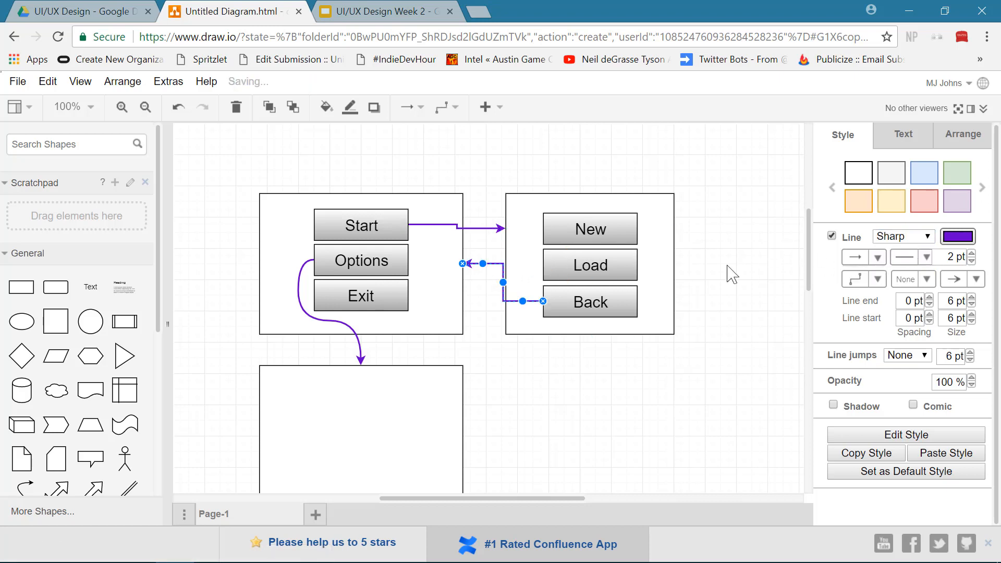
{"action": "left_click", "coordinate": [522, 401]}
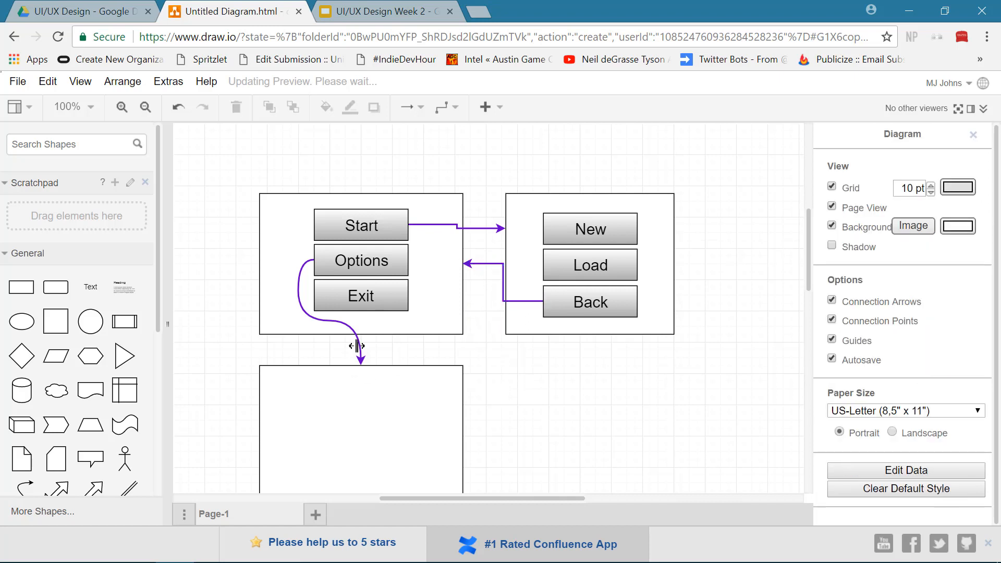
Try the Sharp line style on the arrow from the Options button and settle on Rounded
{"action": "left_click", "coordinate": [355, 336]}
{"action": "left_click", "coordinate": [910, 237]}
{"action": "left_click", "coordinate": [891, 249]}
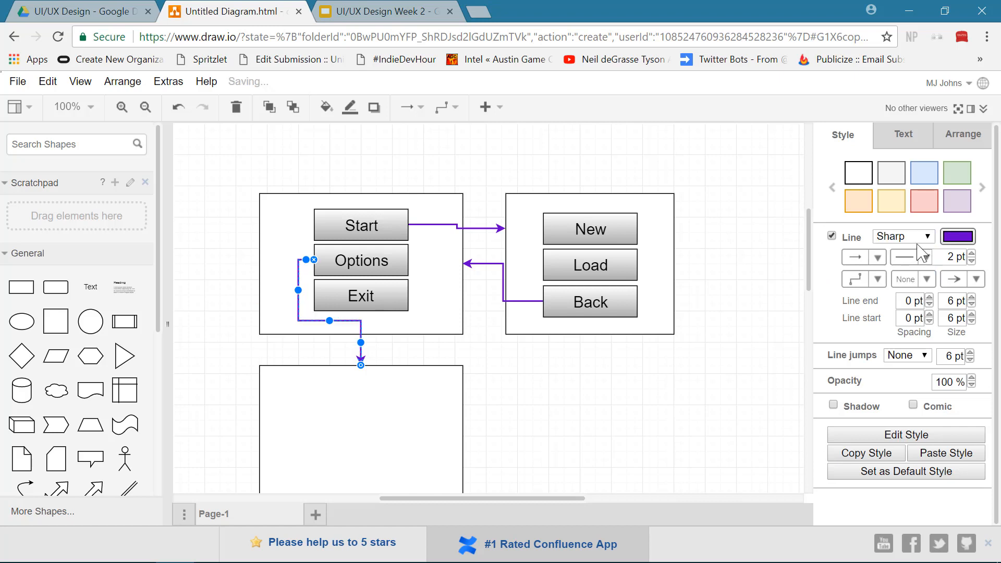
{"action": "left_click", "coordinate": [902, 237]}
{"action": "left_click", "coordinate": [911, 263]}
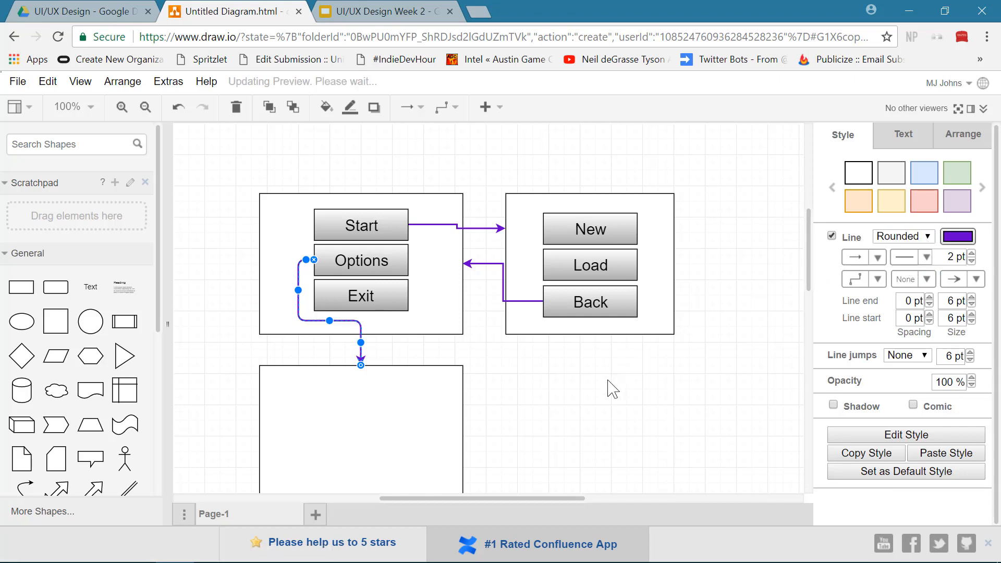
{"action": "left_click", "coordinate": [611, 380]}
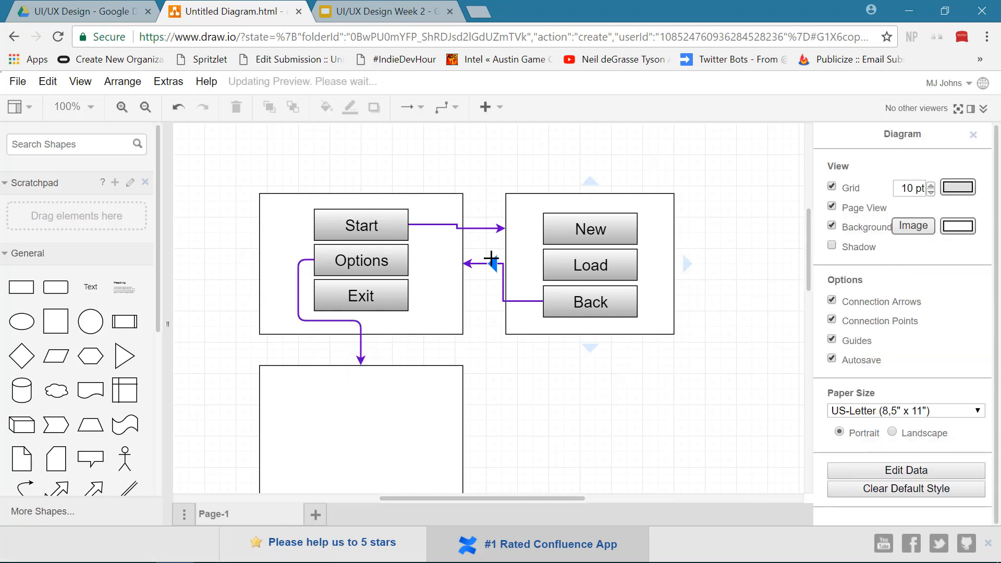
Add an extra arrow from the start screen to the main menu screen and shift the start screen's frame away from the main menu
{"action": "left_click", "coordinate": [485, 264]}
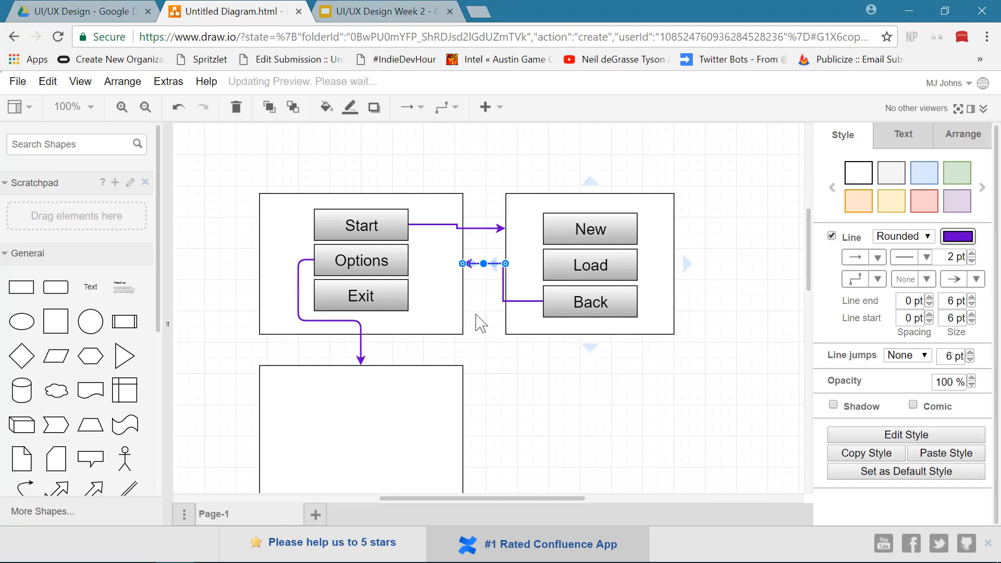
{"action": "left_click", "coordinate": [495, 293]}
{"action": "left_click", "coordinate": [517, 266]}
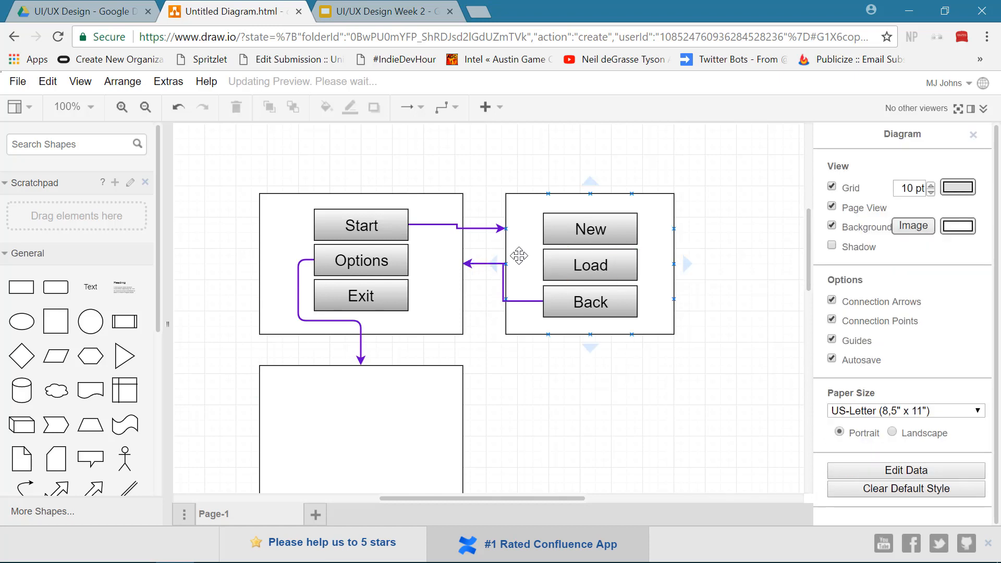
{"action": "left_click_drag", "start_coordinate": [517, 266], "coordinate": [575, 266]}
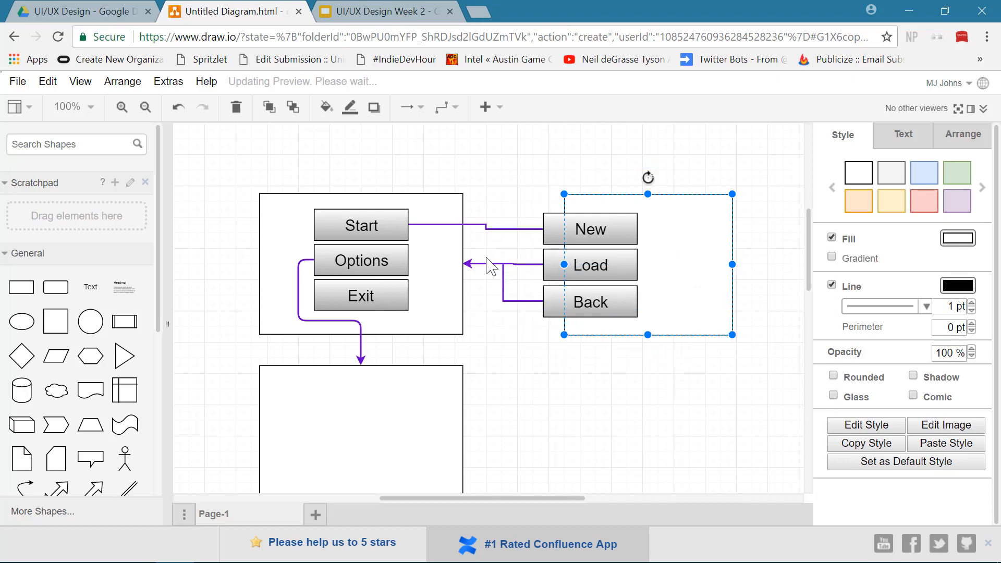
Delete the extra arrow between the two screens, and undo back to the state before it was added and the frame moved
{"action": "left_click", "coordinate": [522, 265]}
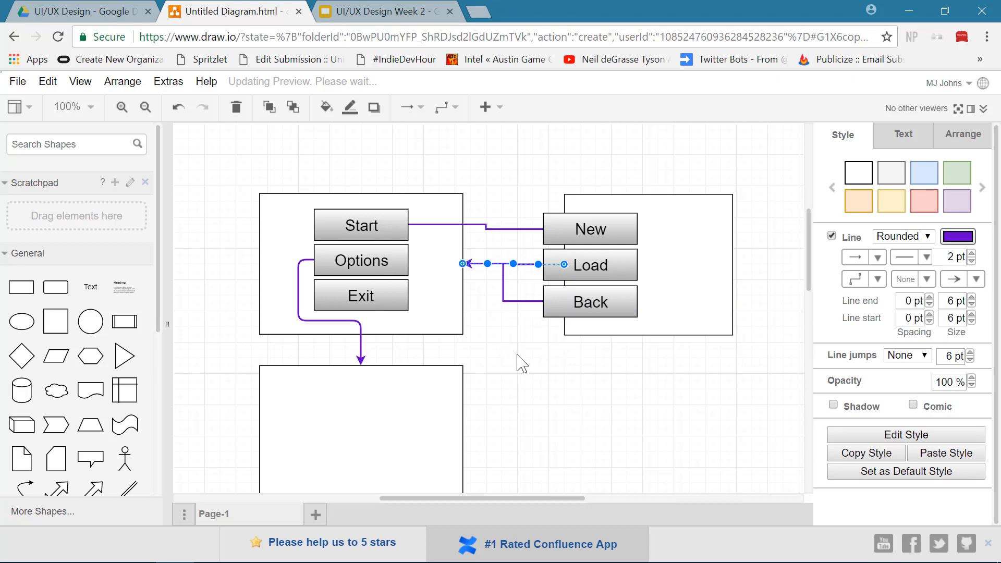
{"action": "key", "text": "Delete"}
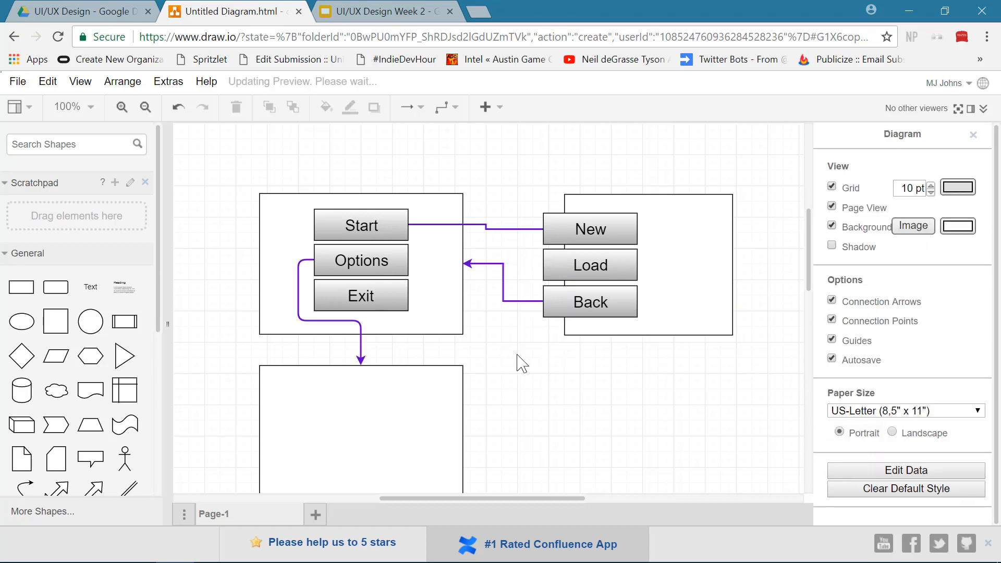
{"action": "key", "text": "ctrl+z"}
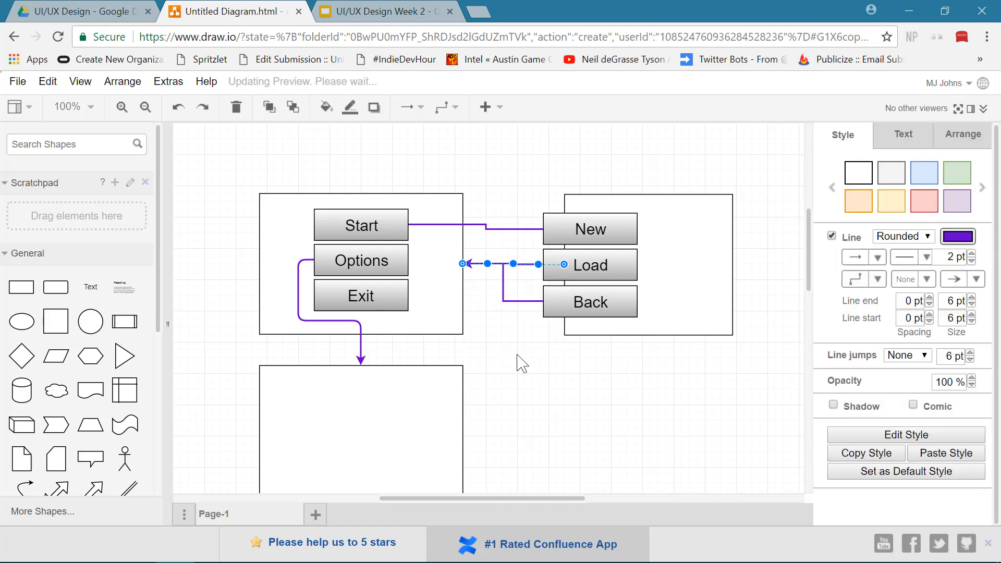
{"action": "key", "text": "ctrl+z"}
{"action": "left_click", "coordinate": [522, 363]}
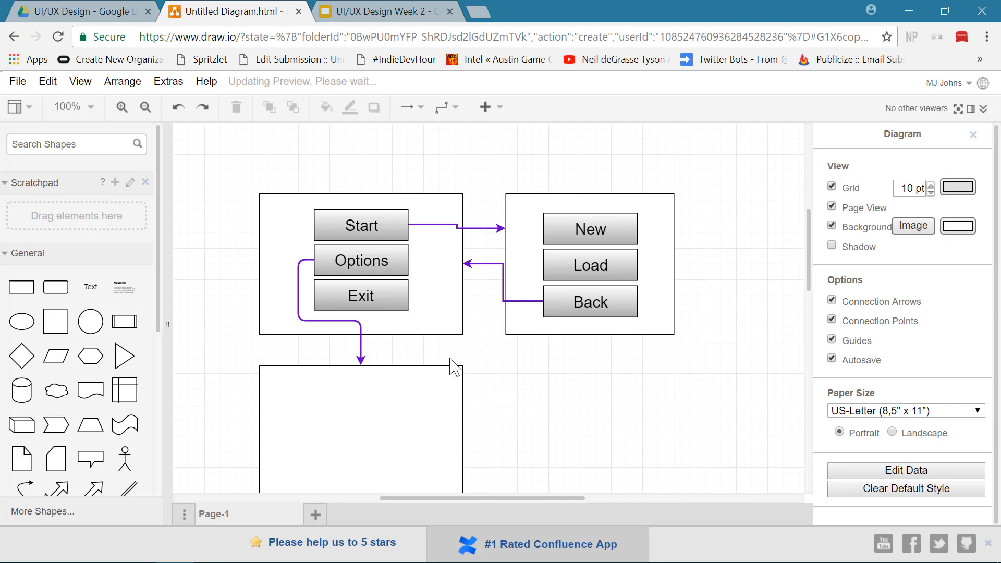
Set the line style of the arrows from the Back and Start buttons to Rounded
{"action": "left_click", "coordinate": [480, 263]}
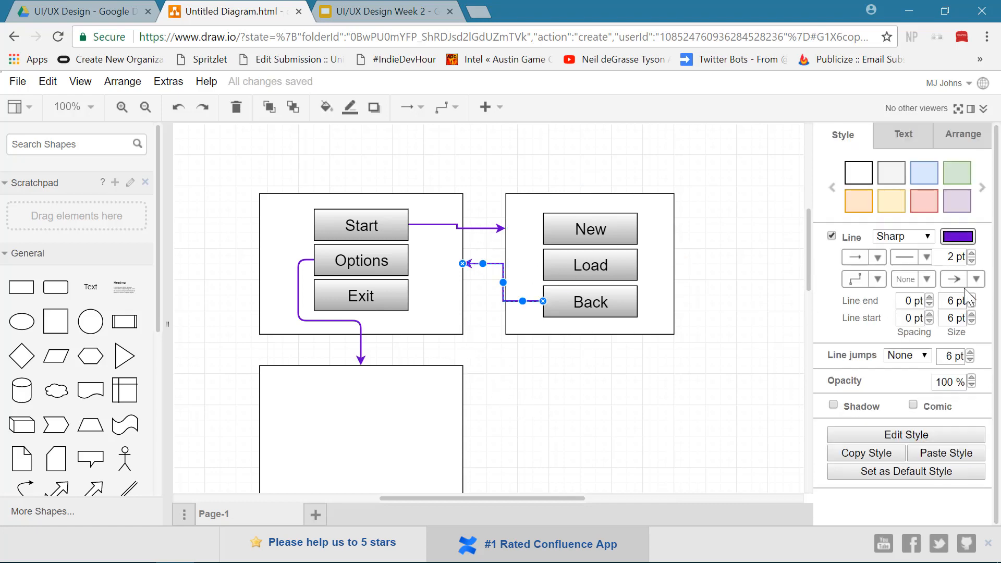
{"action": "left_click", "coordinate": [904, 237]}
{"action": "left_click", "coordinate": [899, 259]}
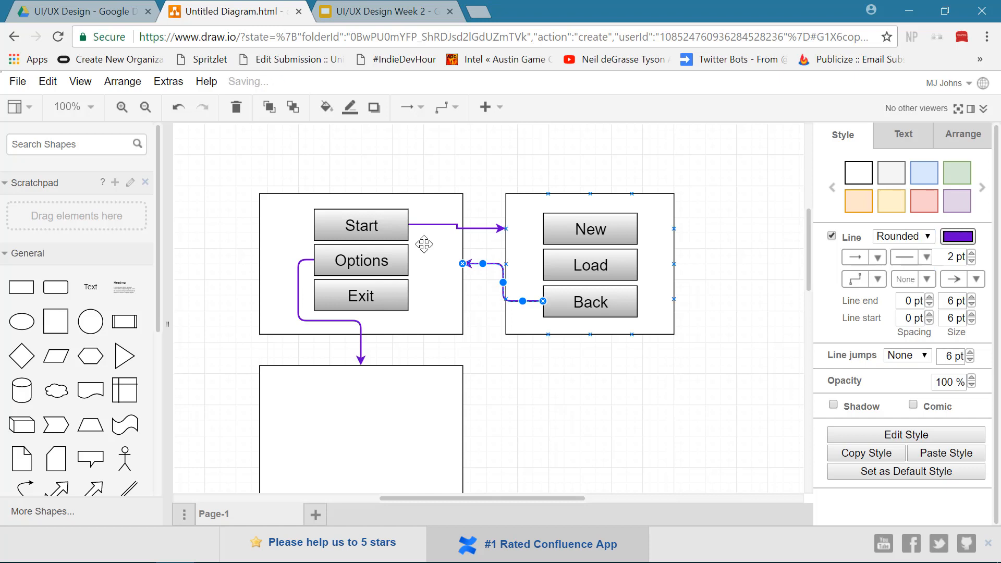
{"action": "left_click", "coordinate": [485, 228]}
{"action": "left_click", "coordinate": [904, 236]}
{"action": "left_click", "coordinate": [900, 260]}
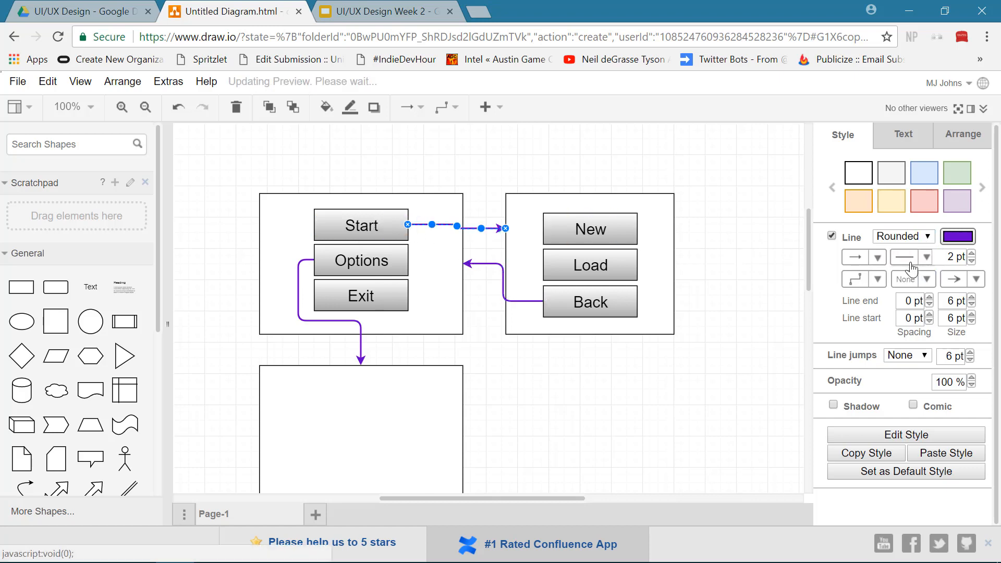
Try a filled diamond and an outlined triangle as the Start arrow's line end, and restore the classic filled arrowhead
{"action": "left_click", "coordinate": [976, 279]}
{"action": "left_click", "coordinate": [962, 307]}
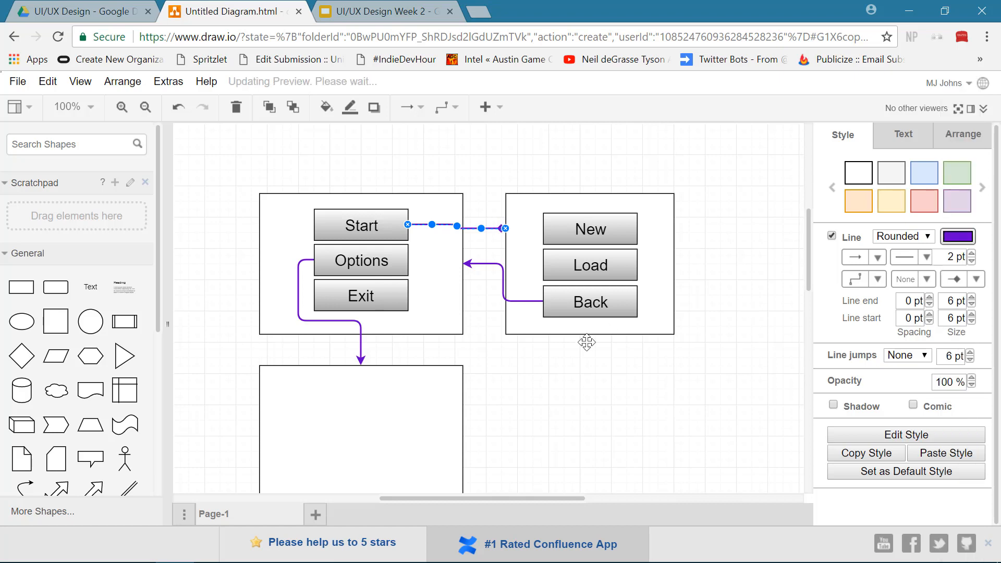
{"action": "left_click", "coordinate": [547, 415]}
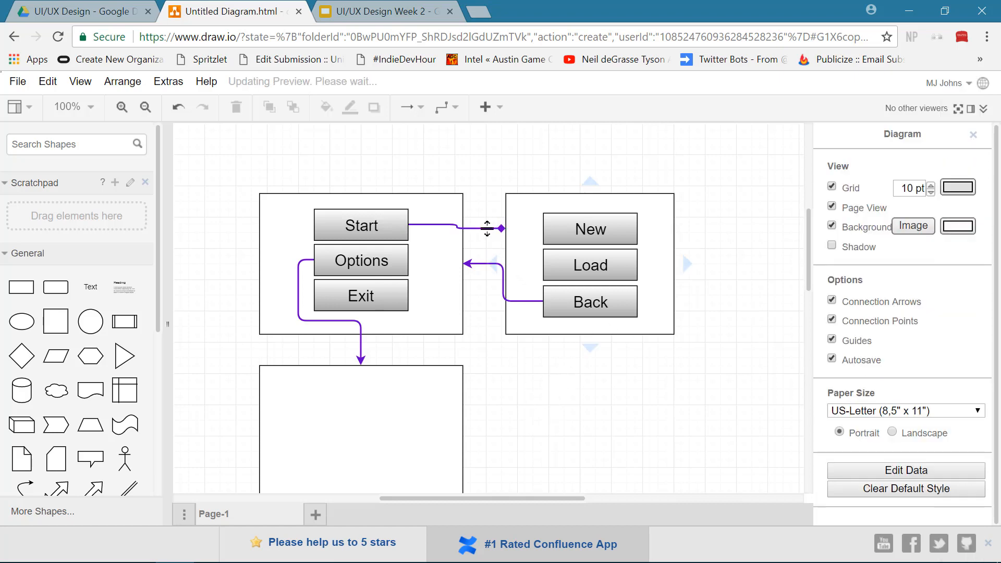
{"action": "left_click", "coordinate": [487, 228]}
{"action": "left_click", "coordinate": [976, 279]}
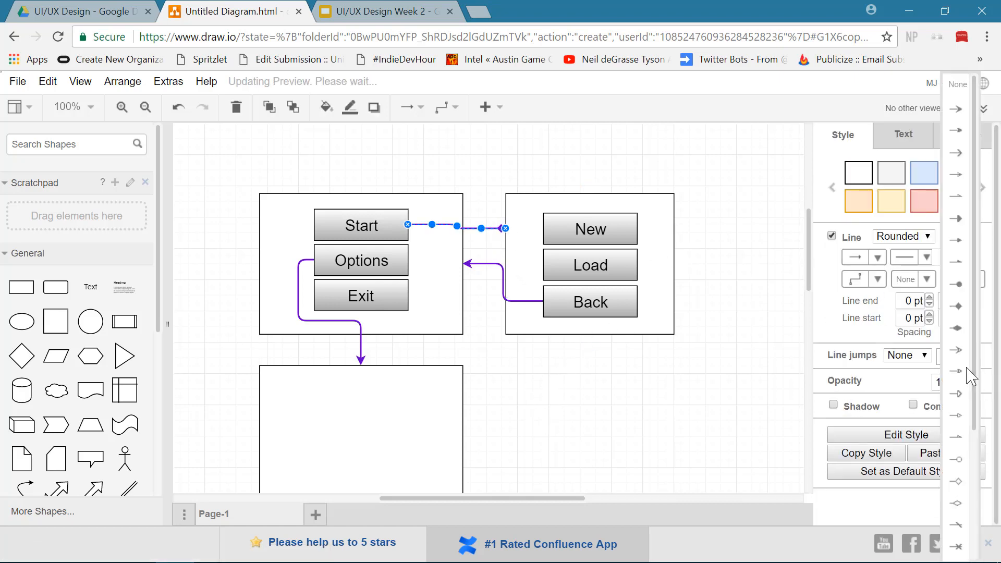
{"action": "left_click", "coordinate": [956, 394]}
{"action": "left_click", "coordinate": [566, 399]}
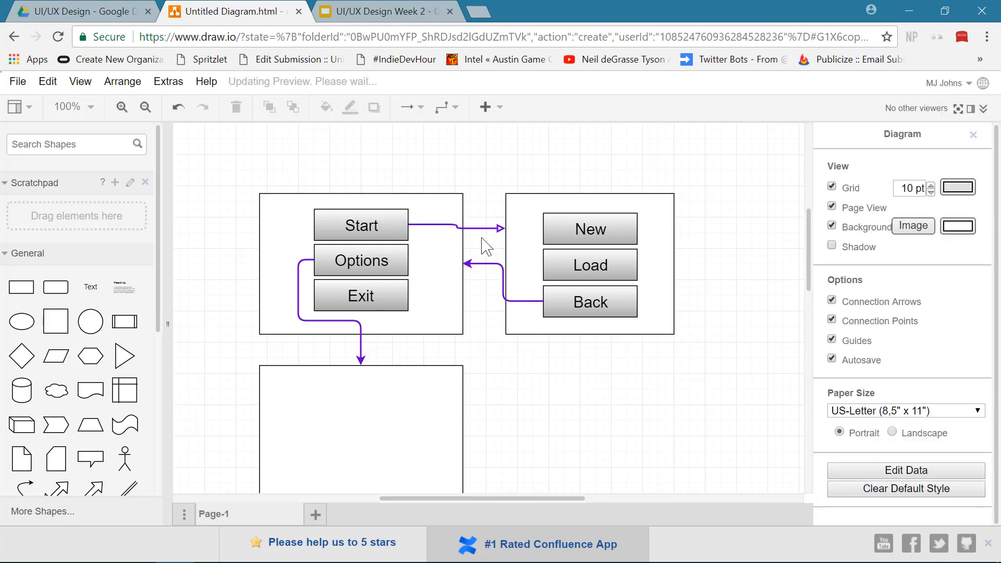
{"action": "left_click", "coordinate": [476, 228]}
{"action": "left_click", "coordinate": [983, 283]}
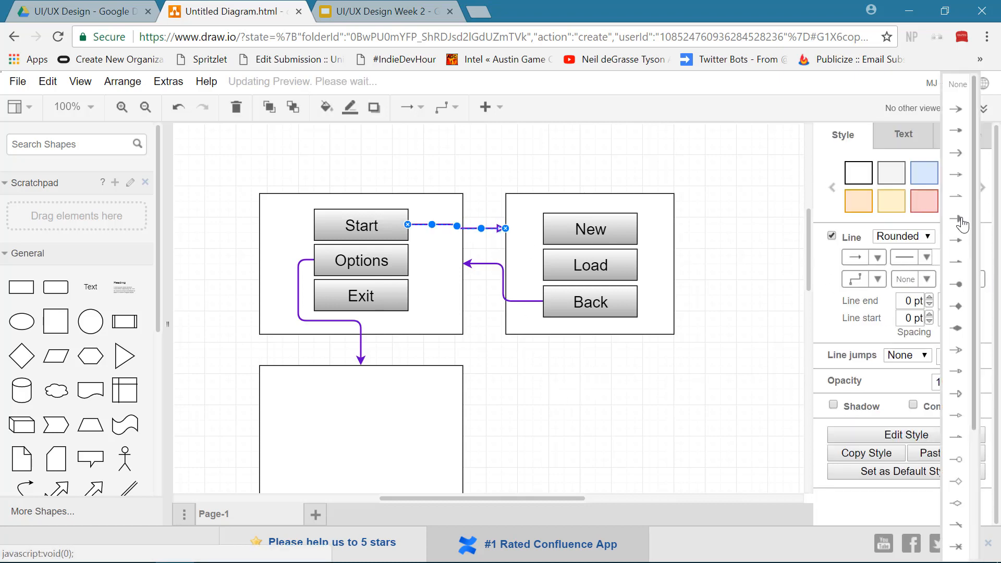
{"action": "left_click", "coordinate": [958, 112]}
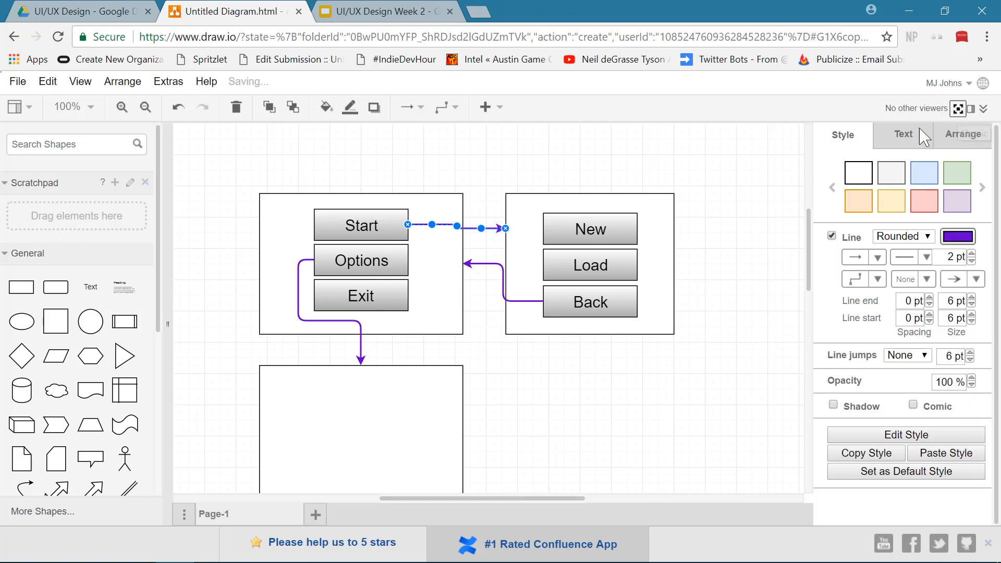
{"action": "left_click", "coordinate": [551, 457]}
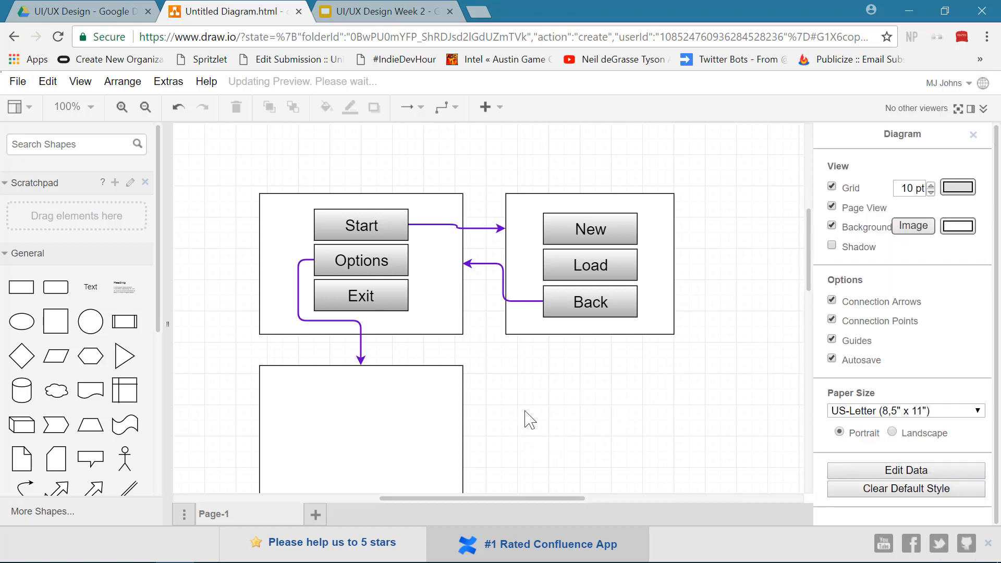
{"action": "scroll", "coordinate": [537, 391], "scroll_direction": "down", "scroll_amount": 2}
{"action": "scroll", "coordinate": [521, 380], "scroll_direction": "up", "scroll_amount": 1}
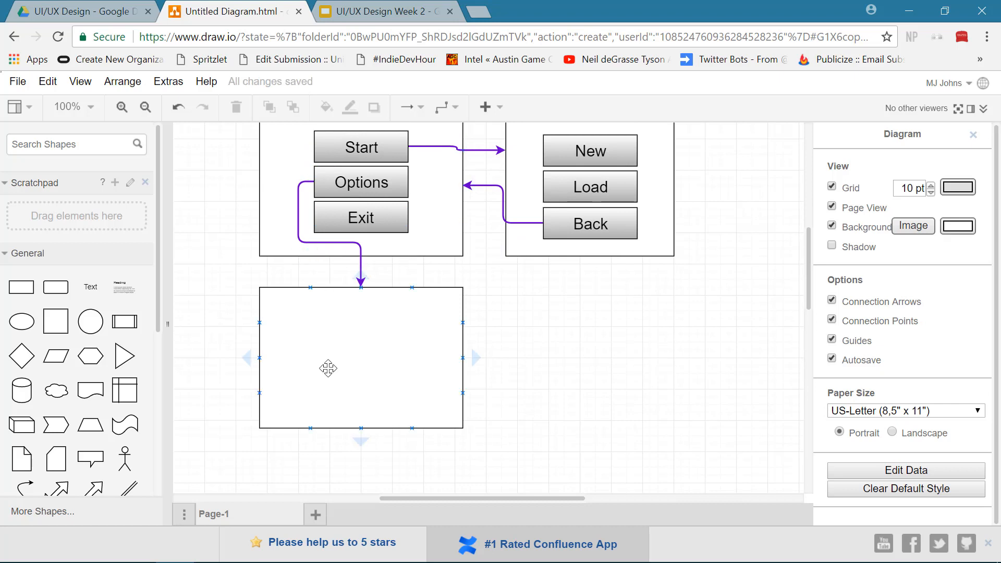
{"action": "scroll", "coordinate": [284, 361], "scroll_direction": "up", "scroll_amount": 3}
{"action": "scroll", "coordinate": [291, 365], "scroll_direction": "down", "scroll_amount": 3}
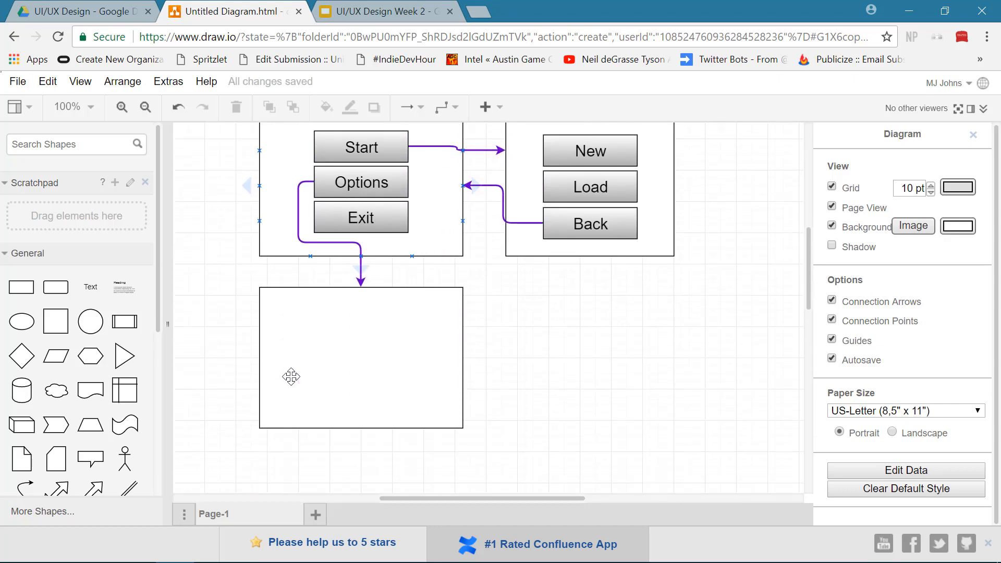
Duplicate the Exit button into the empty options screen as a Back button, and connect it to the main menu screen's left edge
{"action": "left_click", "coordinate": [382, 214]}
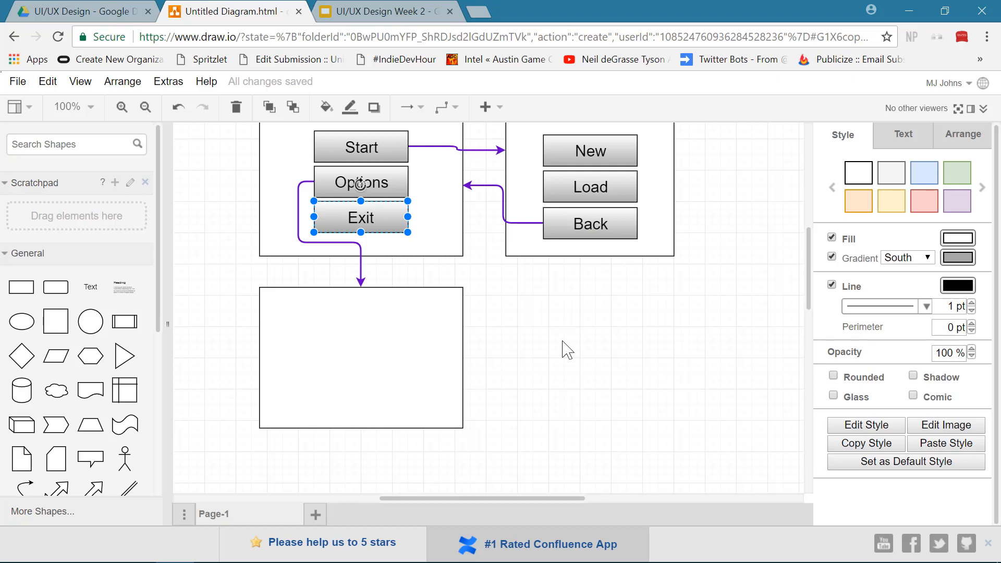
{"action": "key", "text": "ctrl+d"}
{"action": "left_click_drag", "start_coordinate": [394, 229], "coordinate": [373, 395]}
{"action": "double_click", "coordinate": [373, 396]}
{"action": "type", "text": "Back"}
{"action": "left_click", "coordinate": [553, 417]}
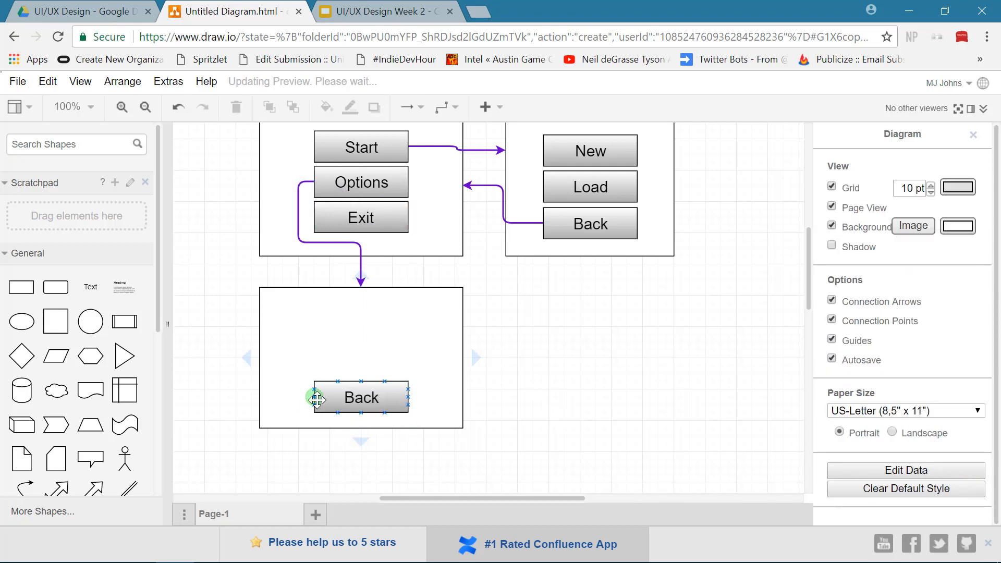
{"action": "mouse_move", "coordinate": [306, 396]}
{"action": "left_mouse_down"}
{"action": "mouse_move", "coordinate": [223, 309]}
{"action": "mouse_move", "coordinate": [267, 192]}
{"action": "mouse_move", "coordinate": [259, 185]}
{"action": "left_mouse_up"}
{"action": "left_click", "coordinate": [672, 417]}
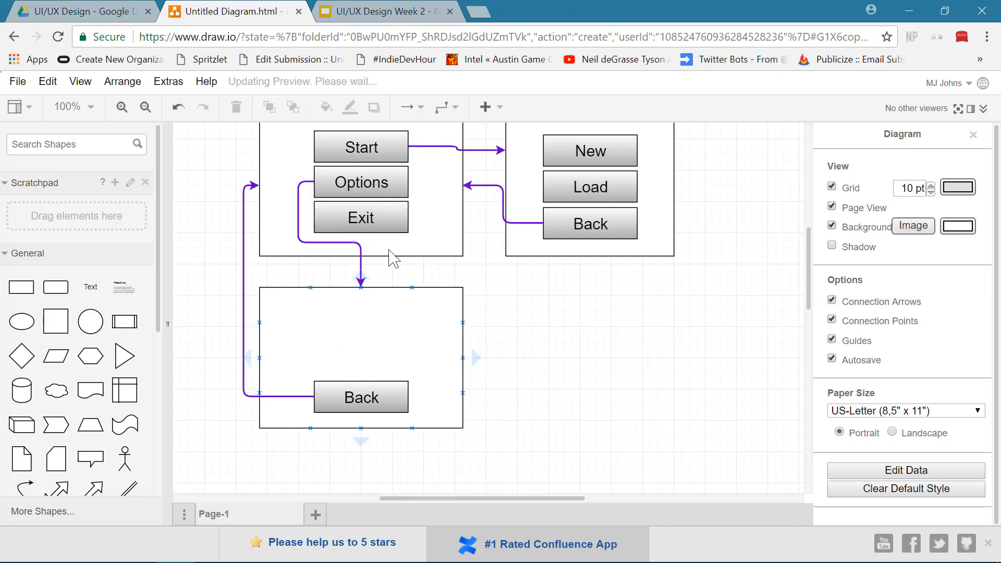
Duplicate the main menu's Exit button to the upper part of the options screen and rename the copy Video
{"action": "left_click", "coordinate": [399, 221]}
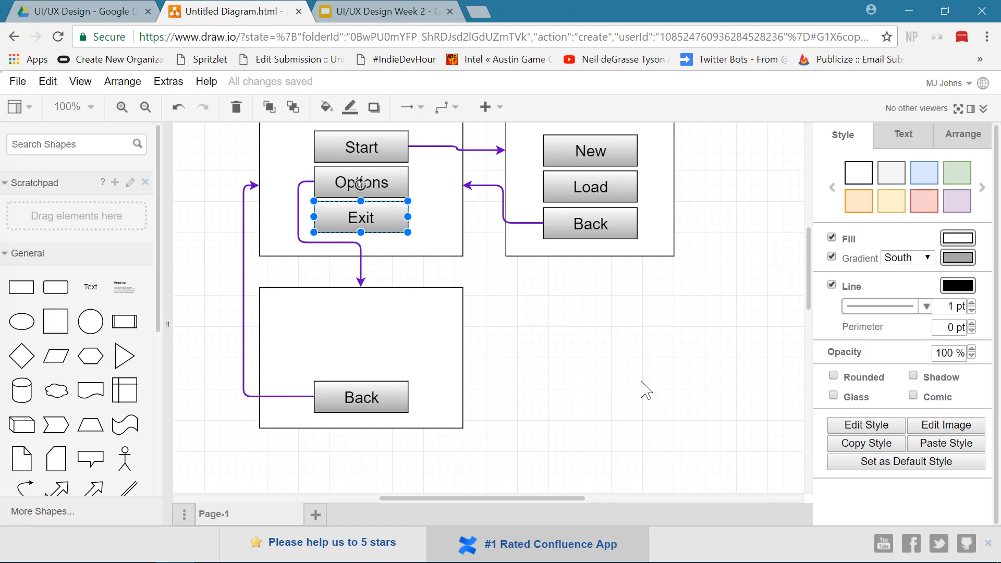
{"action": "key", "text": "ctrl+d"}
{"action": "left_click_drag", "start_coordinate": [391, 222], "coordinate": [385, 316]}
{"action": "key", "text": "F2"}
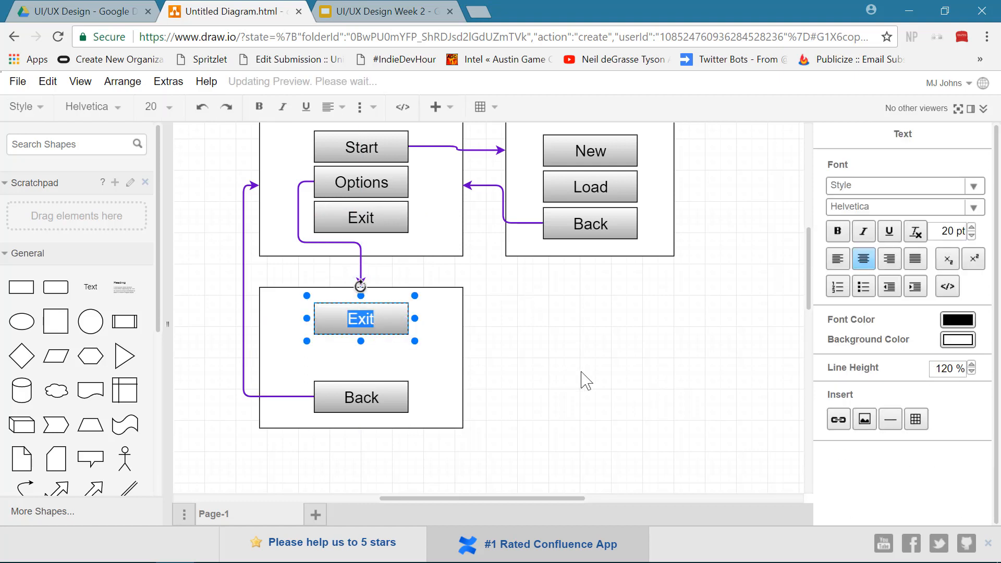
{"action": "type", "text": "Video"}
{"action": "left_click", "coordinate": [586, 380]}
Duplicate the Video button and rename the copy Audio
{"action": "left_click", "coordinate": [397, 328]}
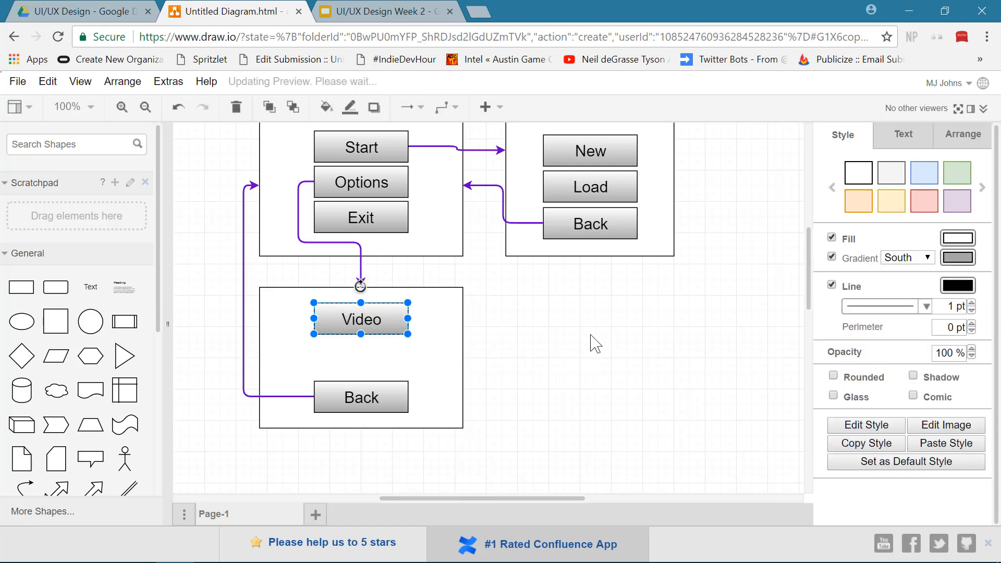
{"action": "left_click_drag", "start_coordinate": [376, 322], "coordinate": [383, 330]}
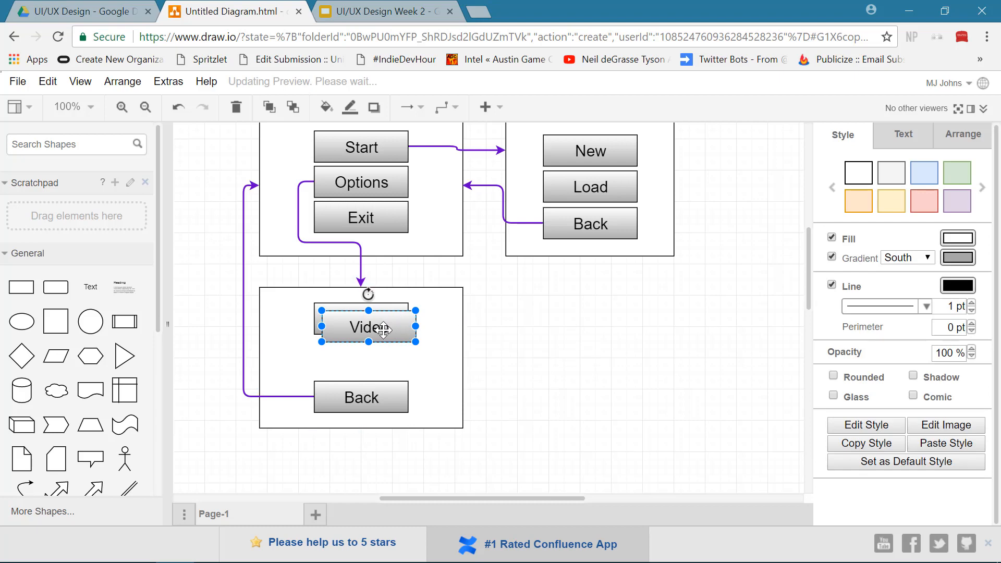
{"action": "double_click", "coordinate": [384, 329]}
{"action": "type", "text": "Audio"}
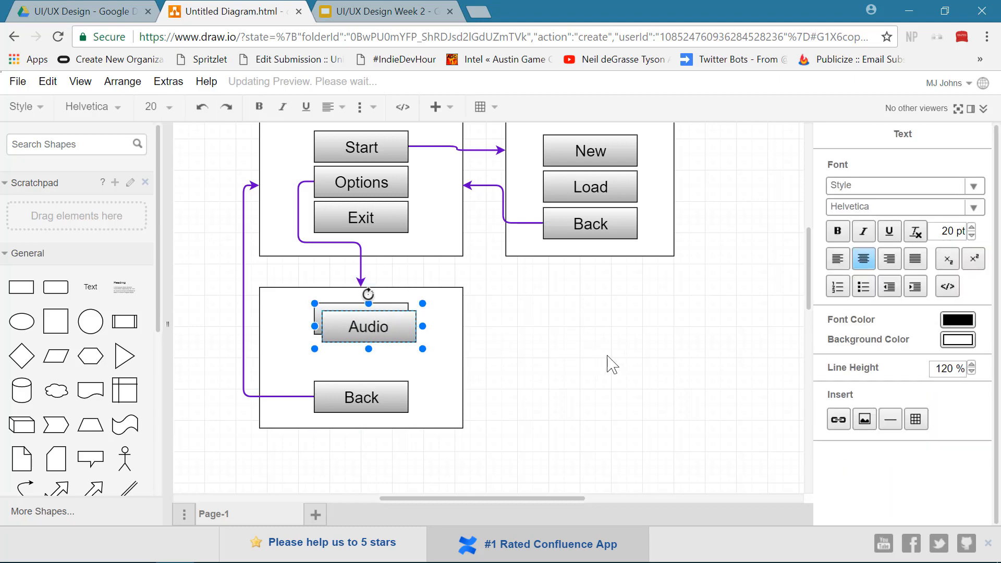
{"action": "left_click", "coordinate": [613, 364]}
Duplicate the Audio button and rename the copy Controls
{"action": "left_click", "coordinate": [399, 339]}
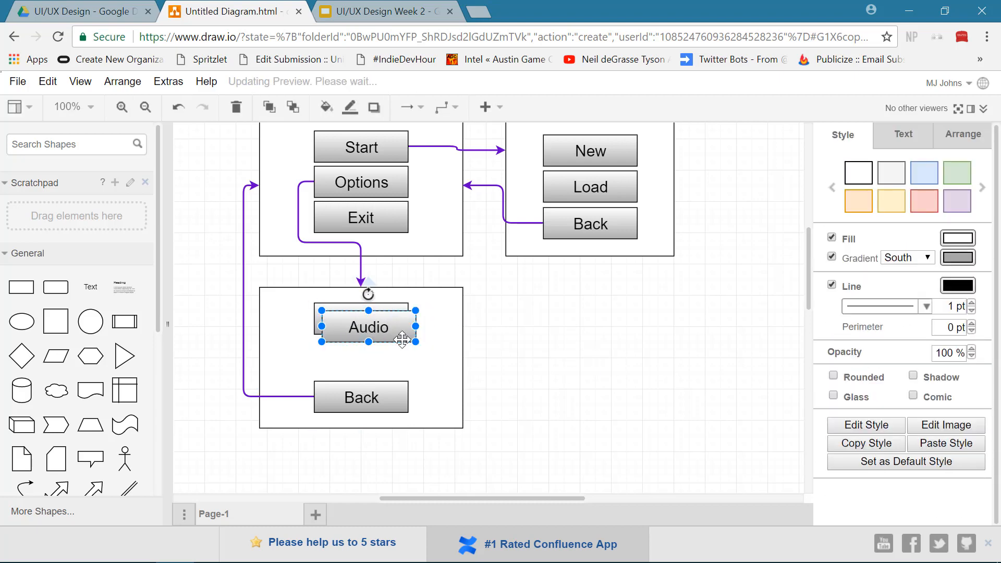
{"action": "key", "text": "ctrl+d"}
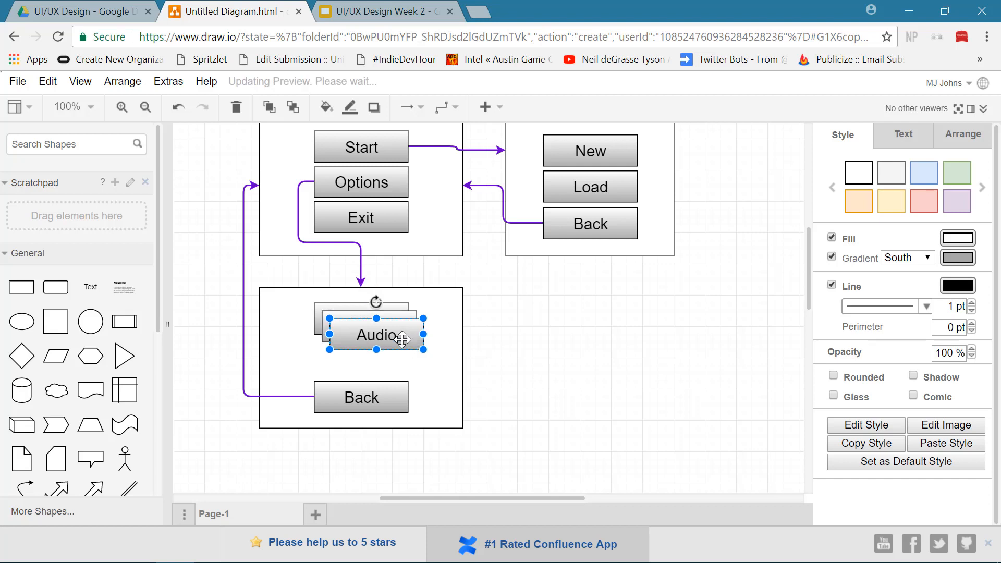
{"action": "double_click", "coordinate": [402, 338]}
{"action": "type", "text": "Co"}
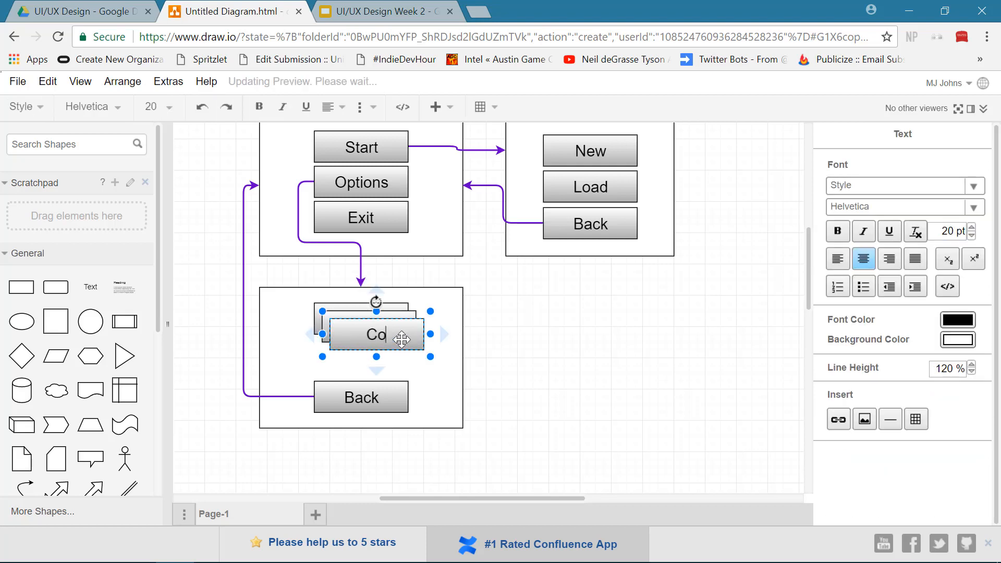
{"action": "type", "text": "ntrols"}
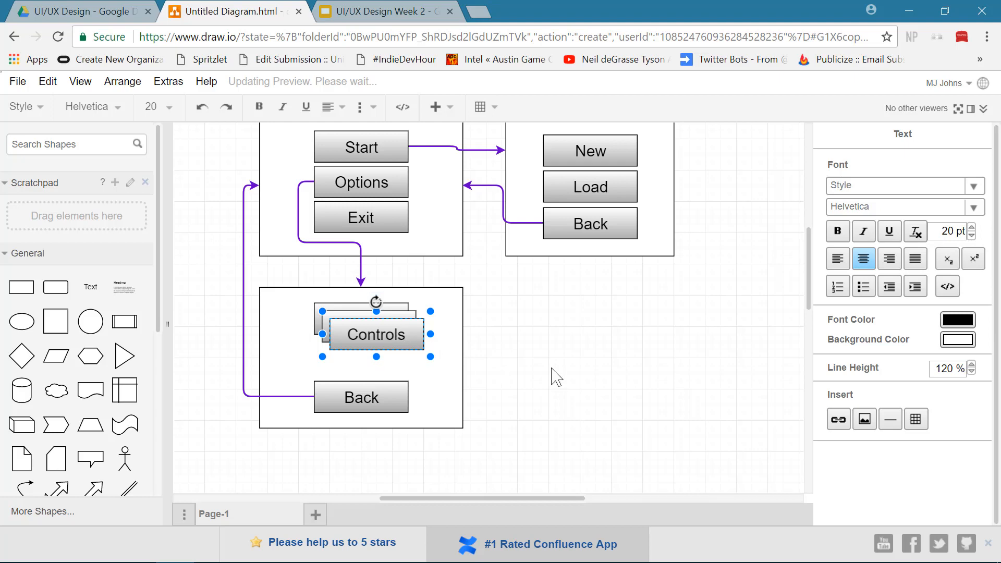
{"action": "left_click", "coordinate": [504, 365]}
Extend the options screen's frame downward and move its Back button near the new lower edge
{"action": "left_click", "coordinate": [423, 417]}
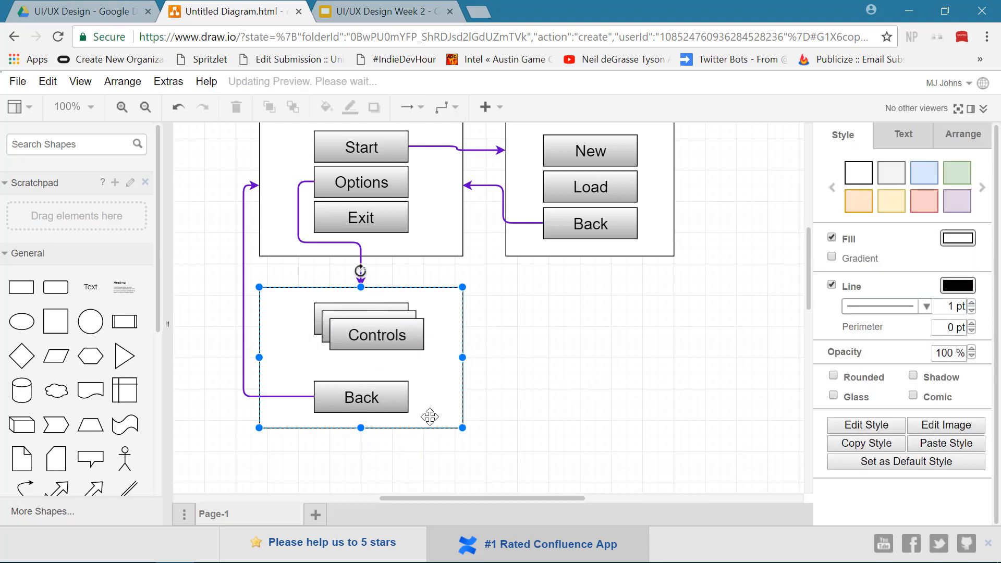
{"action": "left_click_drag", "start_coordinate": [361, 429], "coordinate": [358, 474]}
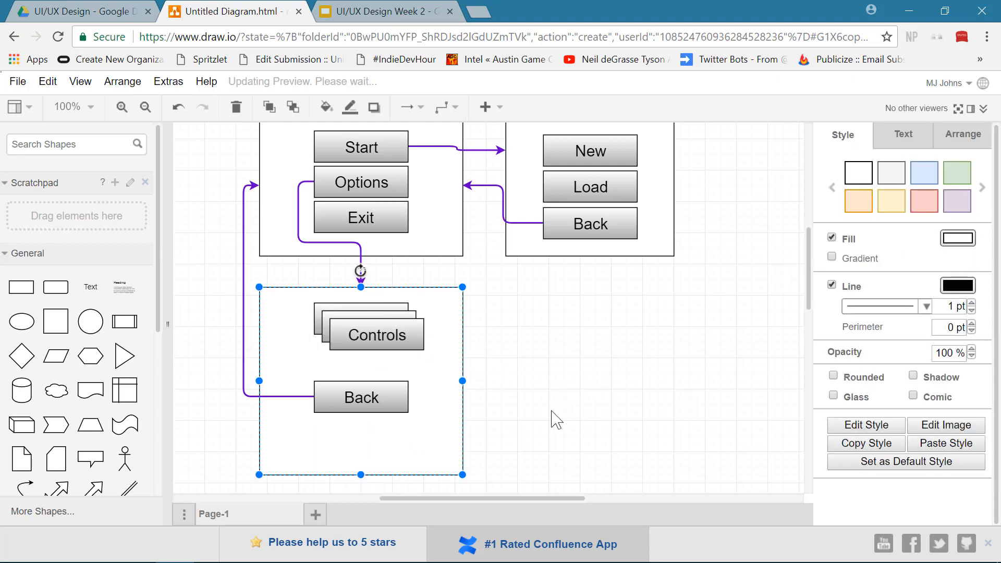
{"action": "left_click", "coordinate": [479, 362]}
{"action": "scroll", "coordinate": [478, 362], "scroll_direction": "down", "scroll_amount": 5}
{"action": "scroll", "coordinate": [380, 324], "scroll_direction": "up", "scroll_amount": 3}
{"action": "left_click", "coordinate": [371, 324]}
{"action": "left_click_drag", "start_coordinate": [371, 324], "coordinate": [370, 373]}
{"action": "left_click", "coordinate": [490, 337]}
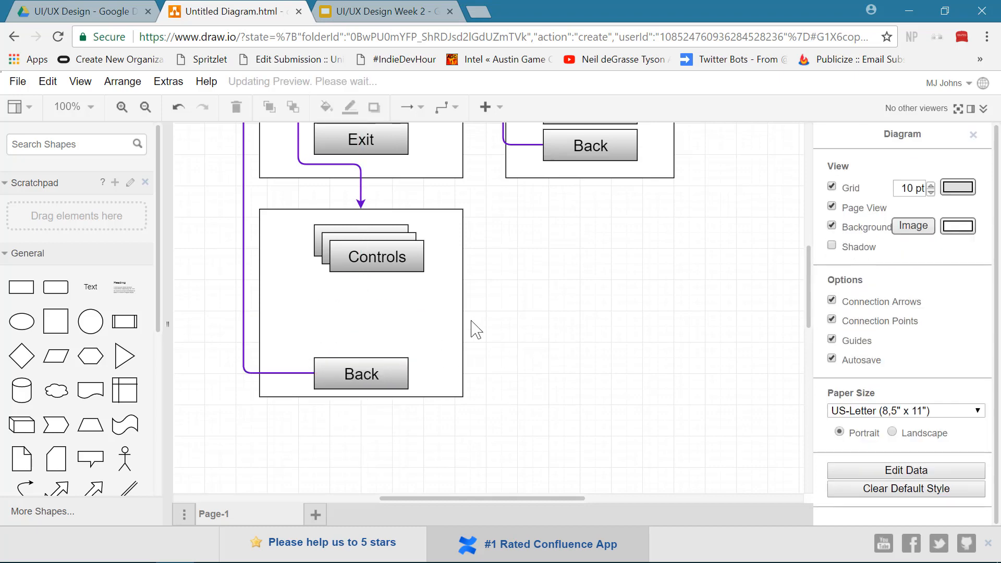
Arrange the Audio and Controls buttons in a column between Video and Back on the options screen
{"action": "left_click_drag", "start_coordinate": [378, 255], "coordinate": [377, 281]}
{"action": "left_click", "coordinate": [570, 290]}
{"action": "left_click", "coordinate": [376, 288]}
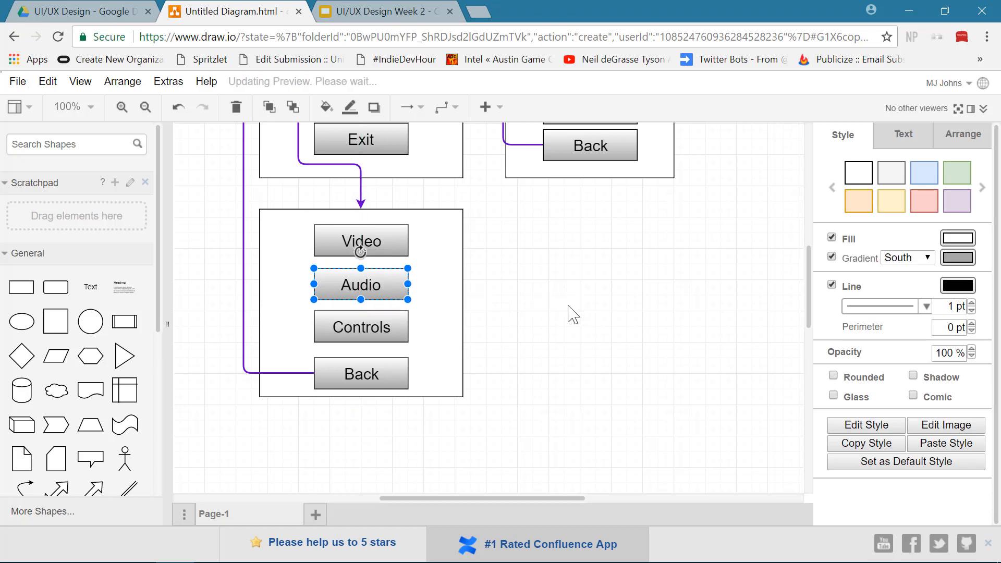
{"action": "left_click", "coordinate": [573, 314]}
{"action": "scroll", "coordinate": [573, 315], "scroll_direction": "up", "scroll_amount": 3}
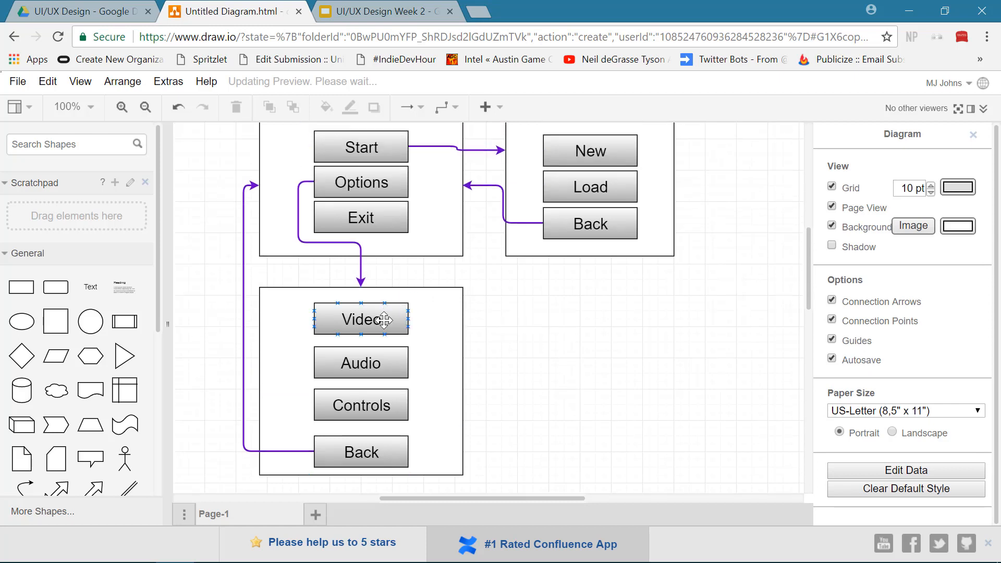
{"action": "left_click", "coordinate": [386, 351]}
{"action": "scroll", "coordinate": [553, 454], "scroll_direction": "down", "scroll_amount": 1}
{"action": "scroll", "coordinate": [557, 462], "scroll_direction": "down", "scroll_amount": 3}
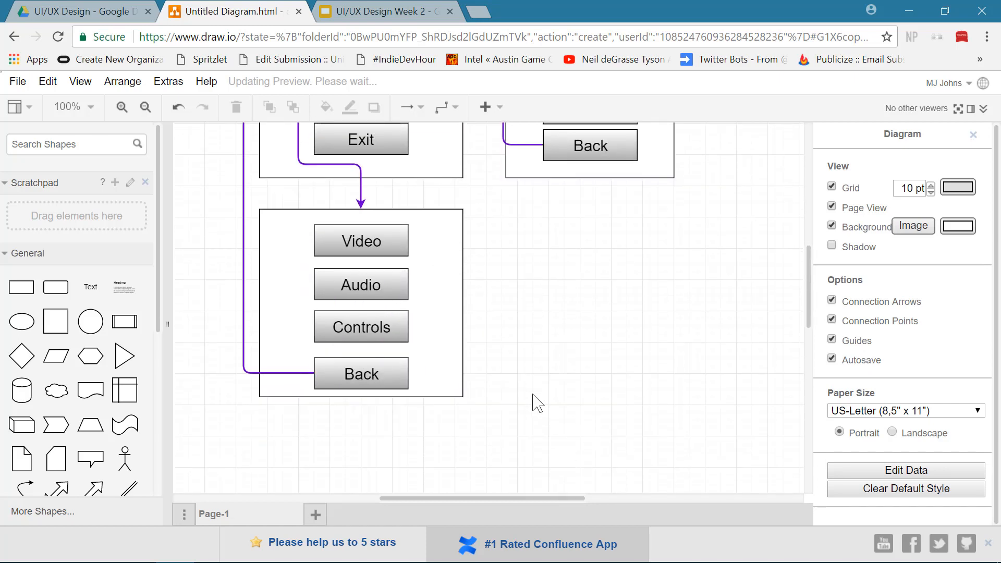
{"action": "scroll", "coordinate": [537, 404], "scroll_direction": "up", "scroll_amount": 6}
{"action": "scroll", "coordinate": [527, 393], "scroll_direction": "down", "scroll_amount": 4}
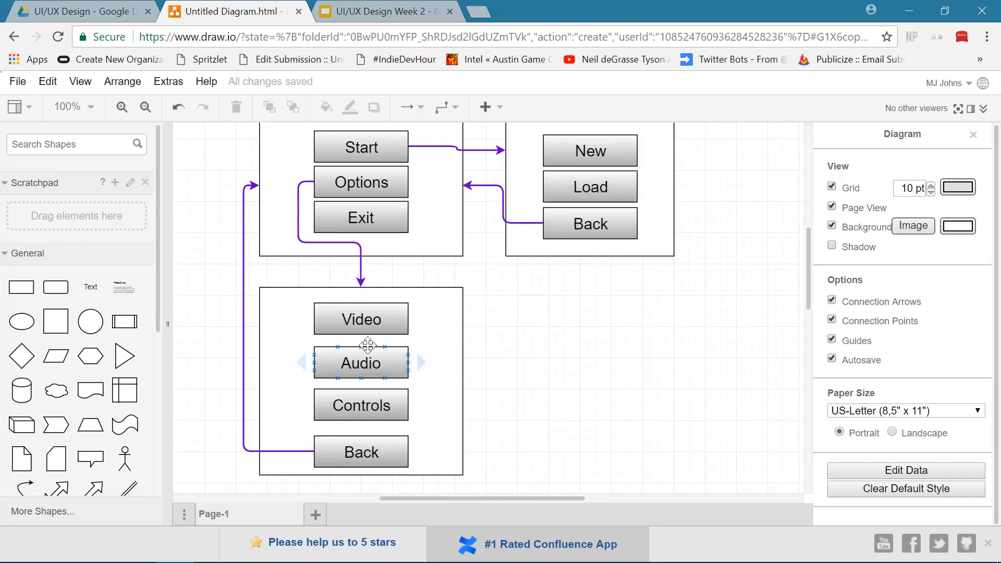
{"action": "scroll", "coordinate": [542, 353], "scroll_direction": "down", "scroll_amount": 3}
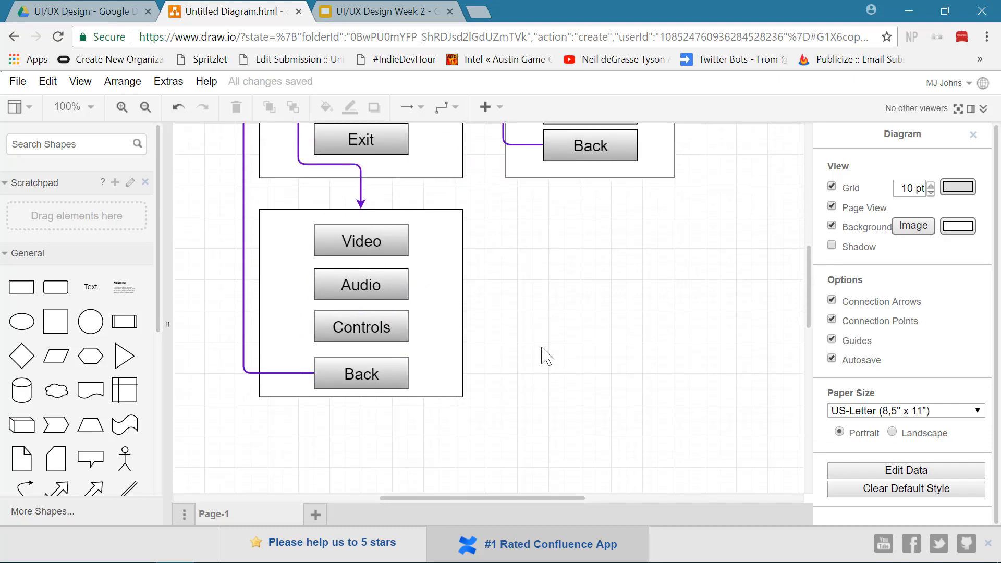
Add a rectangle to the right of the options screen as a new screen frame of the same height
{"action": "left_click", "coordinate": [22, 287]}
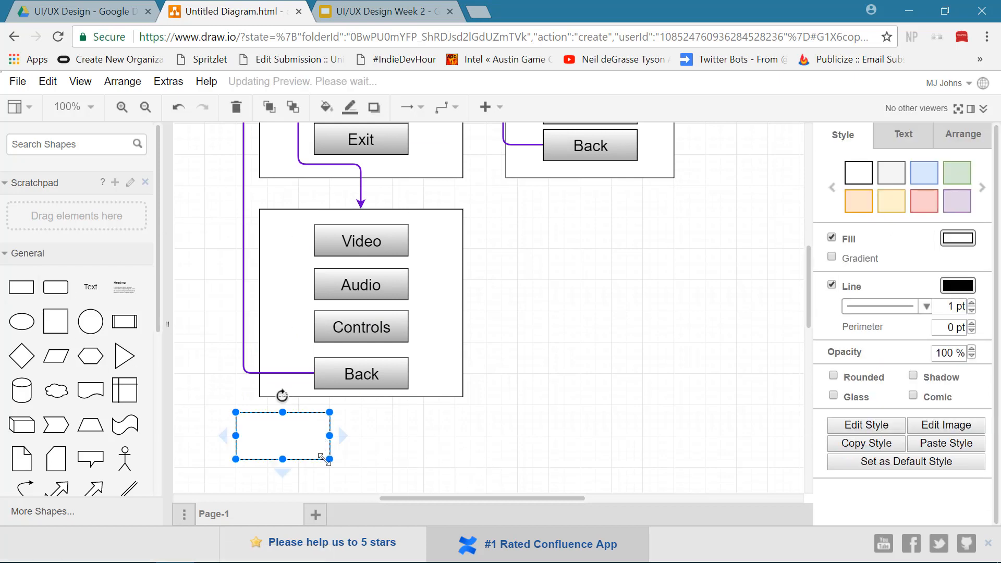
{"action": "left_click_drag", "start_coordinate": [286, 440], "coordinate": [688, 398]}
{"action": "left_click", "coordinate": [652, 444]}
Connect the Video button's right side to the left edge of the new screen with an arrow
{"action": "left_click", "coordinate": [373, 241]}
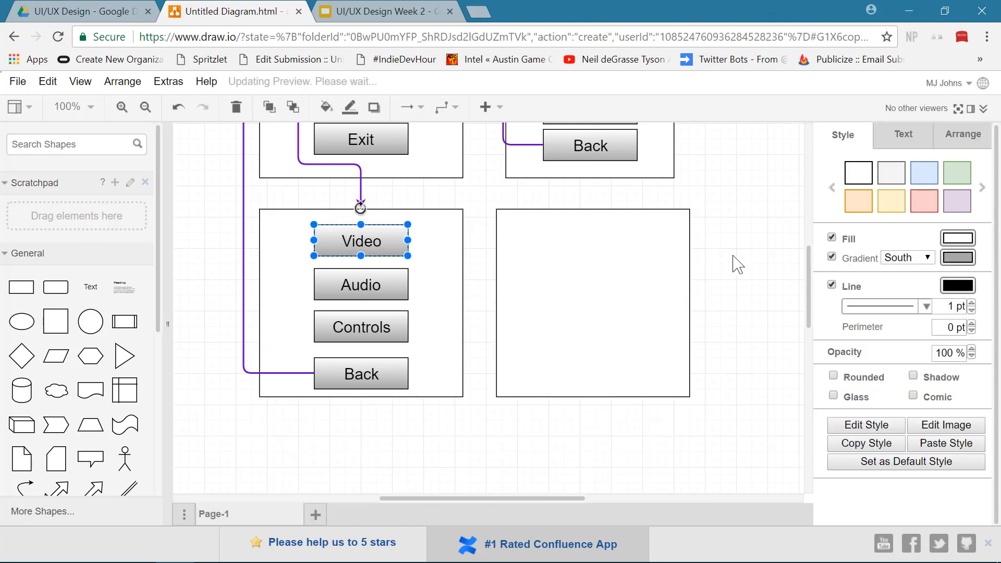
{"action": "left_click", "coordinate": [737, 265]}
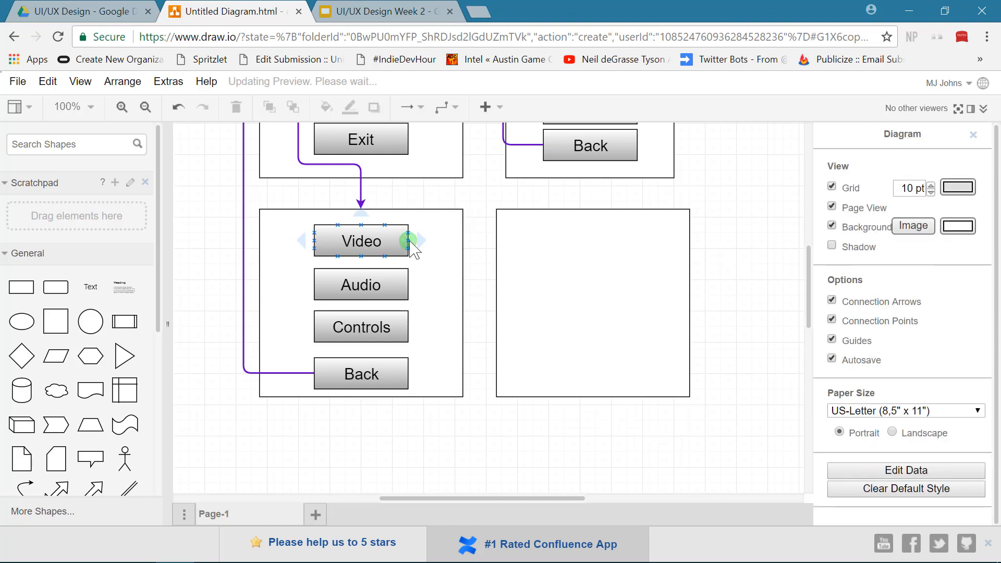
{"action": "left_click_drag", "start_coordinate": [411, 243], "coordinate": [505, 277]}
{"action": "left_click", "coordinate": [754, 278]}
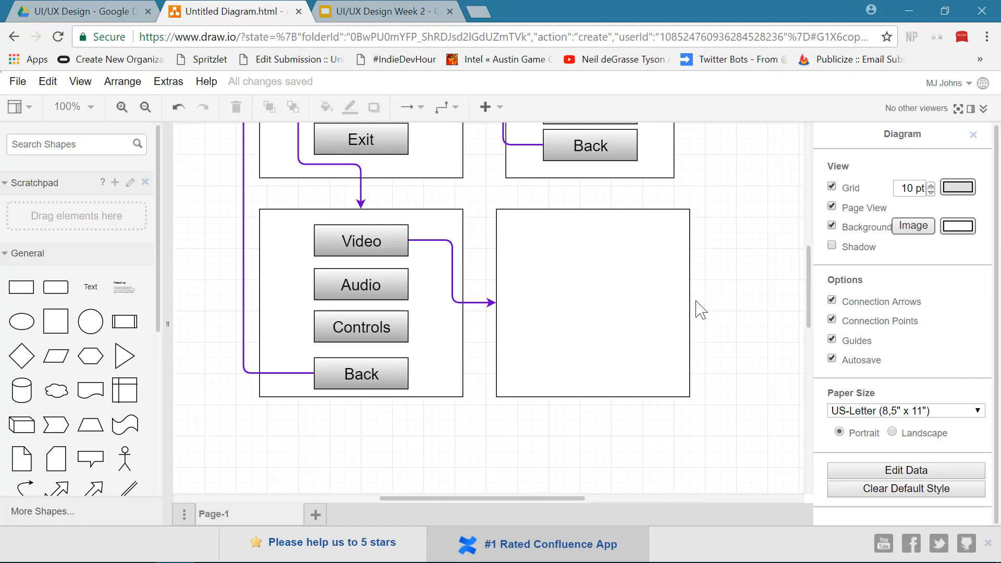
Place a text label in the upper left of the video screen and change its text to "Resulotion"
{"action": "scroll", "coordinate": [701, 310], "scroll_direction": "up", "scroll_amount": 3}
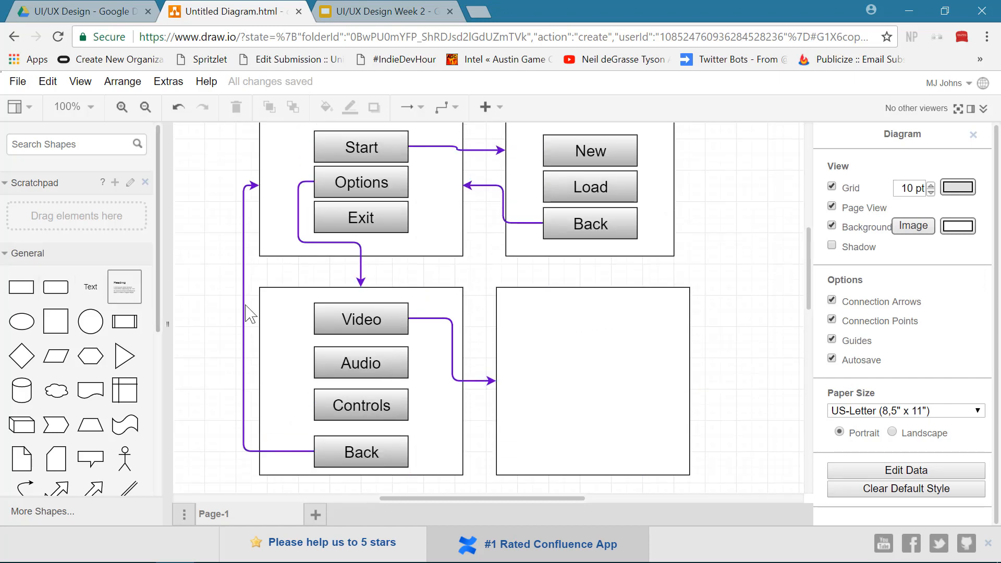
{"action": "scroll", "coordinate": [581, 334], "scroll_direction": "down", "scroll_amount": 3}
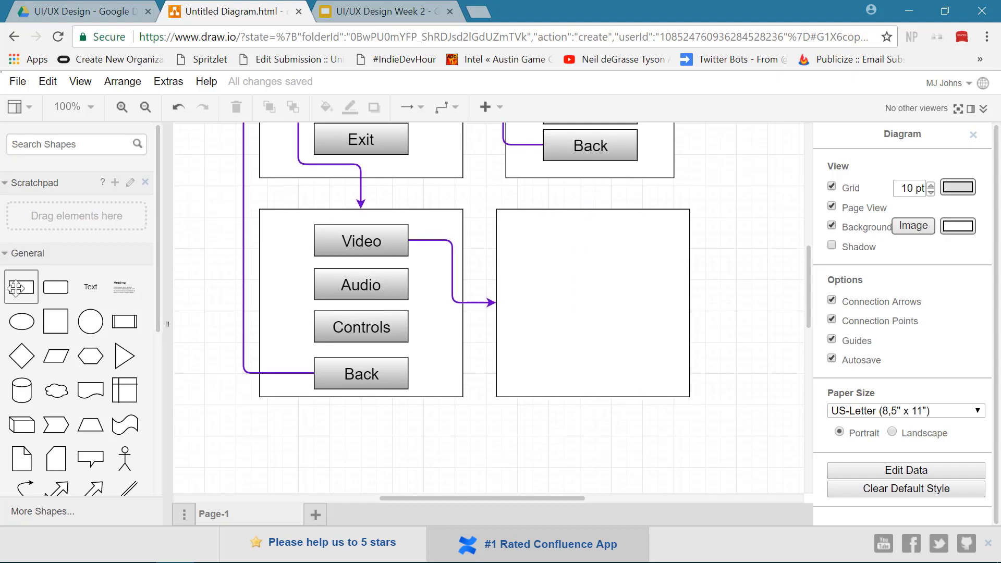
{"action": "mouse_move", "coordinate": [16, 287]}
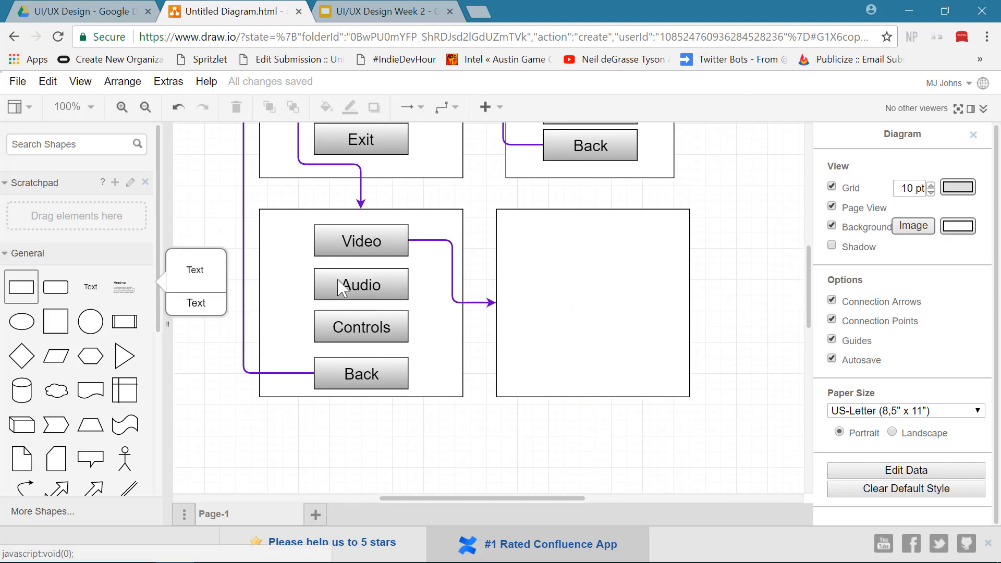
{"action": "left_click_drag", "start_coordinate": [90, 287], "coordinate": [543, 249]}
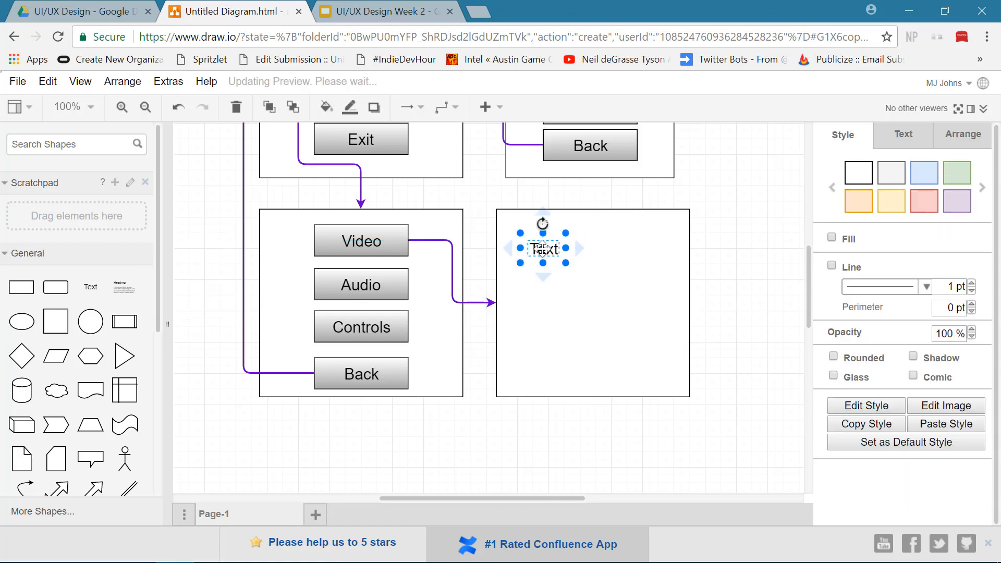
{"action": "double_click", "coordinate": [543, 249]}
{"action": "type", "text": "R"}
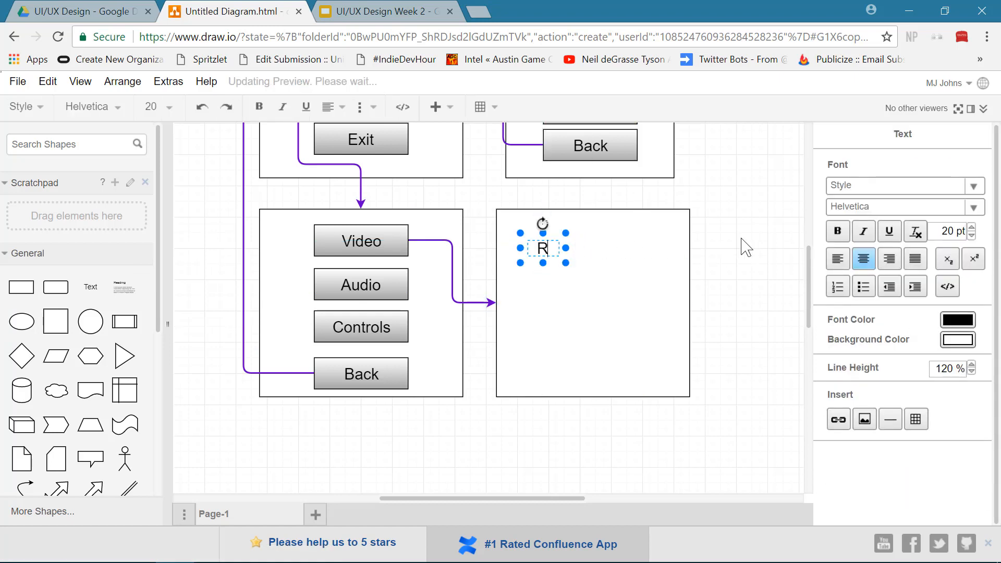
{"action": "type", "text": "esulotion"}
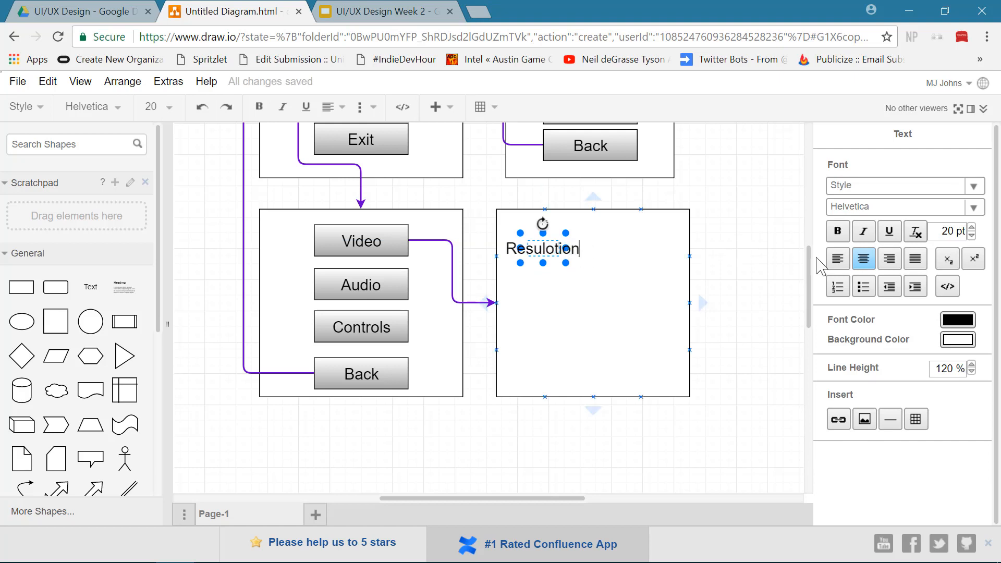
{"action": "left_click", "coordinate": [756, 271]}
Shift the "Resulotion" label slightly right within the video screen
{"action": "left_click", "coordinate": [546, 246]}
{"action": "mouse_move", "coordinate": [561, 249]}
{"action": "left_mouse_down"}
{"action": "mouse_move", "coordinate": [625, 248]}
{"action": "mouse_move", "coordinate": [573, 251]}
{"action": "left_mouse_up"}
{"action": "left_click", "coordinate": [693, 253]}
{"action": "left_click", "coordinate": [715, 273]}
Widen the video screen's frame by extending its right edge
{"action": "left_click", "coordinate": [679, 273]}
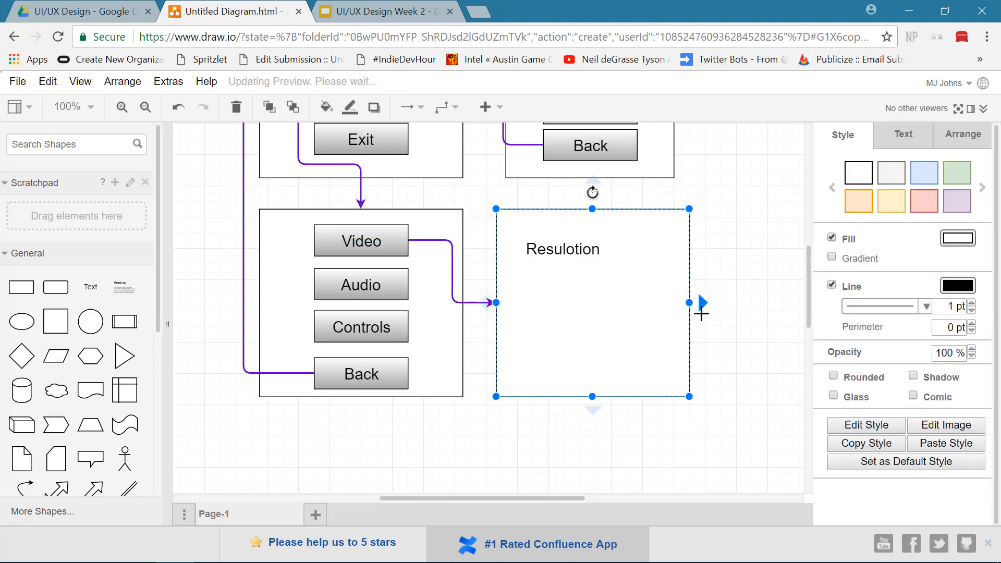
{"action": "left_click_drag", "start_coordinate": [689, 303], "coordinate": [767, 302]}
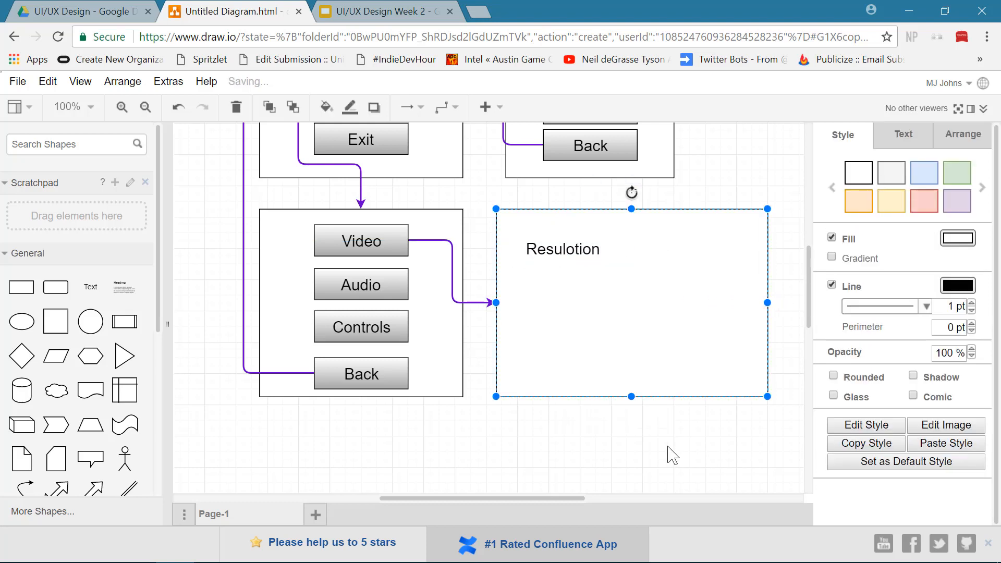
{"action": "left_click", "coordinate": [670, 458]}
Duplicate the "Resulotion" label just below itself, change the copy's text to "Graphics Quality" and widen it to about 160 x 20
{"action": "left_click", "coordinate": [519, 249]}
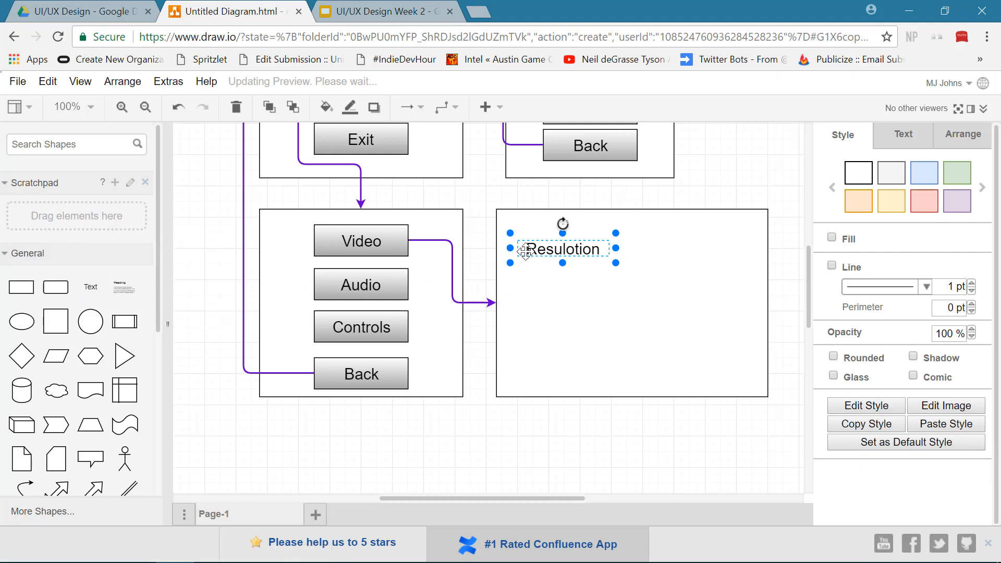
{"action": "left_click_drag", "start_coordinate": [525, 252], "coordinate": [550, 277]}
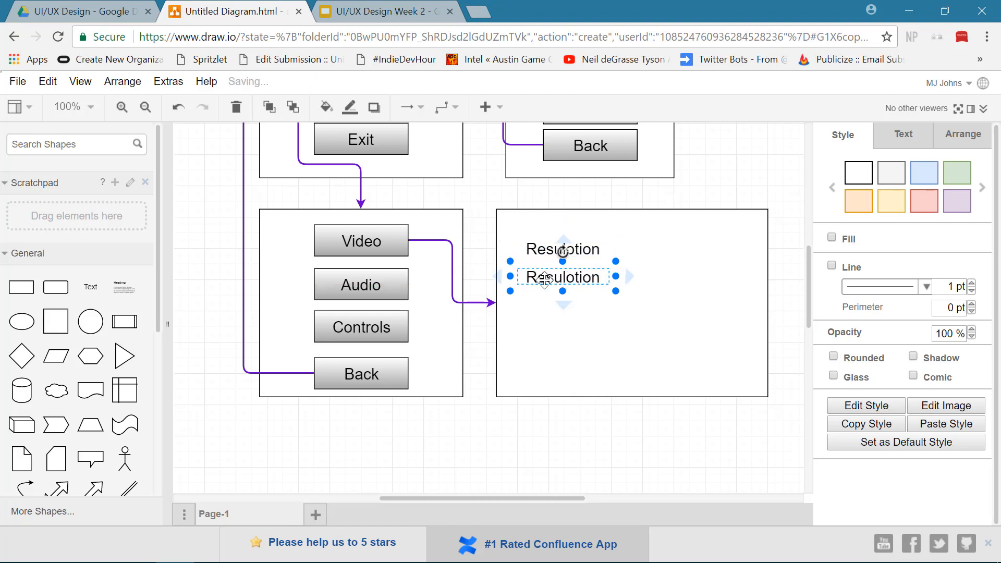
{"action": "double_click", "coordinate": [550, 277]}
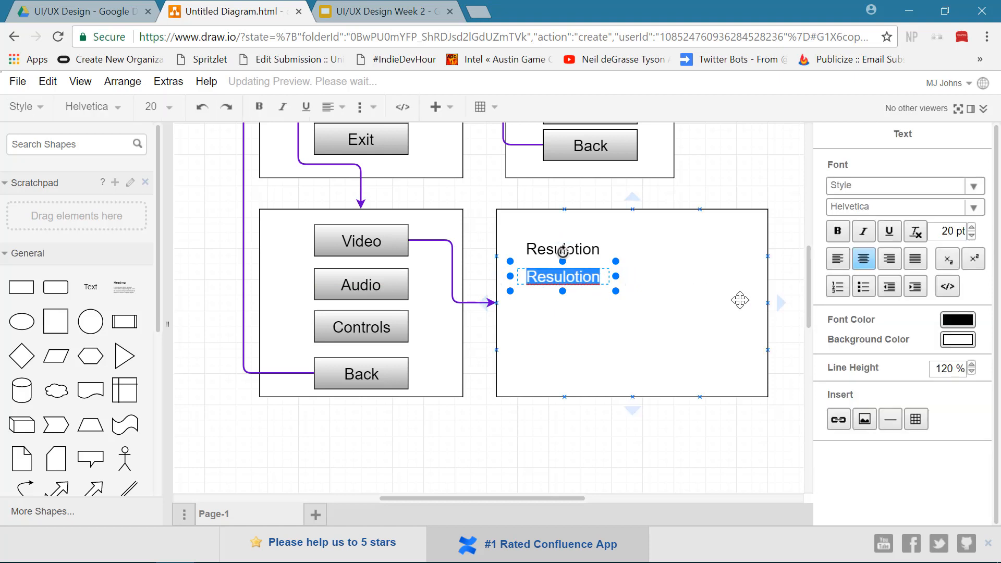
{"action": "type", "text": "Graphics Quality"}
{"action": "left_click_drag", "start_coordinate": [616, 276], "coordinate": [650, 276]}
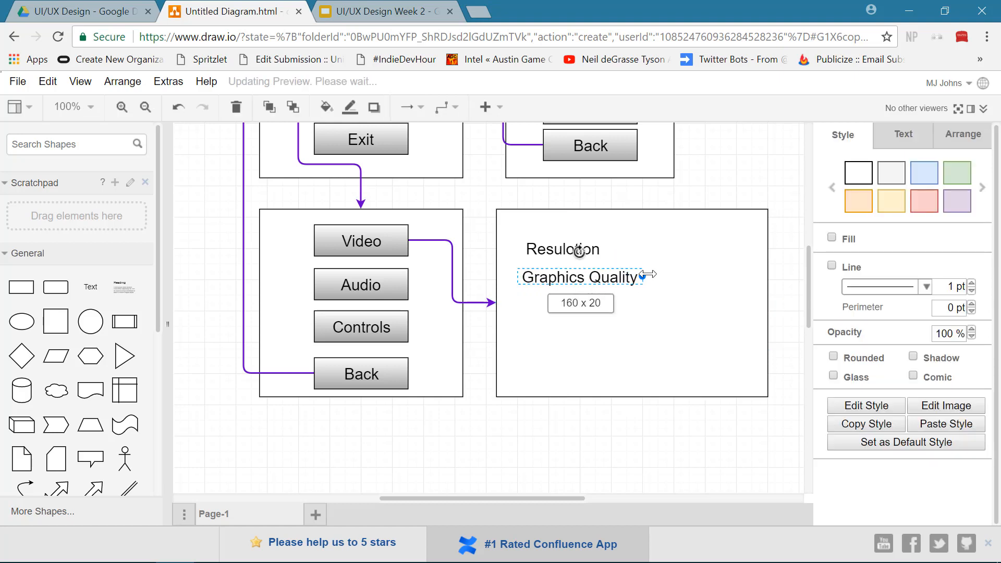
{"action": "left_click", "coordinate": [660, 446]}
Duplicate the "Graphics Quality" label below itself, change the copy's text to "Shadows" and narrow its text box to suit
{"action": "left_click", "coordinate": [597, 280]}
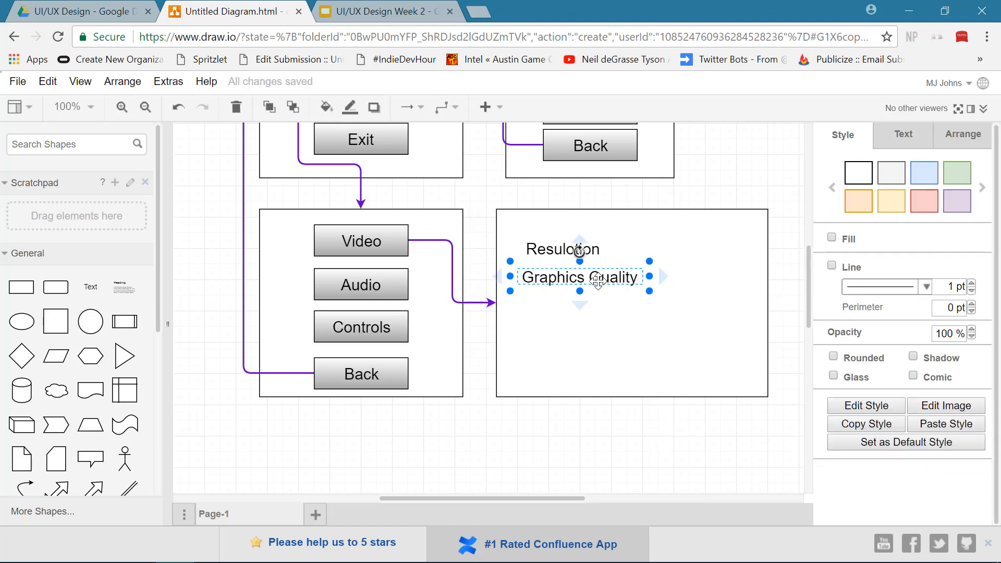
{"action": "key", "text": "ctrl+d"}
{"action": "left_click_drag", "start_coordinate": [606, 286], "coordinate": [609, 311]}
{"action": "key", "text": "F2"}
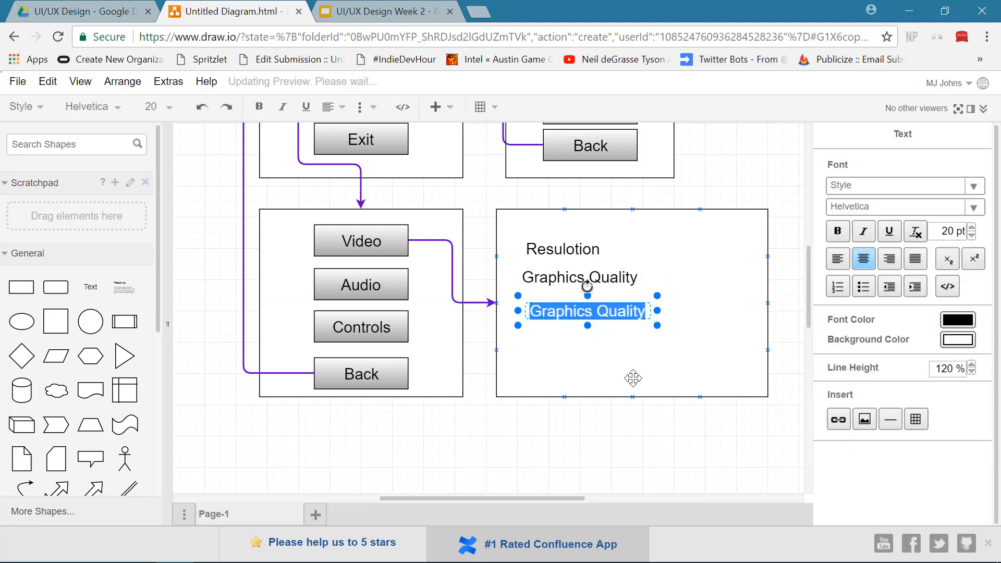
{"action": "type", "text": "Shadows"}
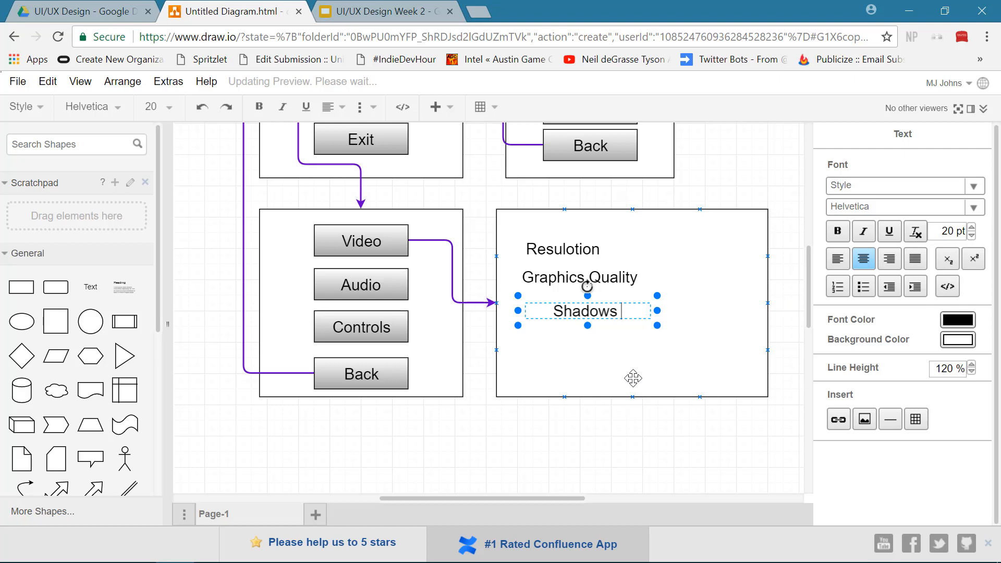
{"action": "key", "text": "Escape"}
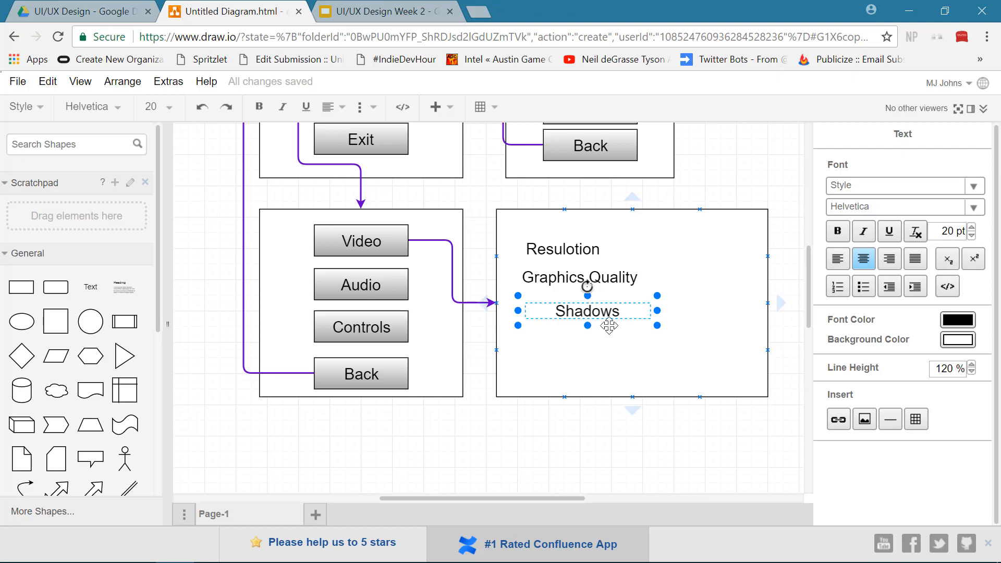
{"action": "left_click_drag", "start_coordinate": [657, 311], "coordinate": [615, 312]}
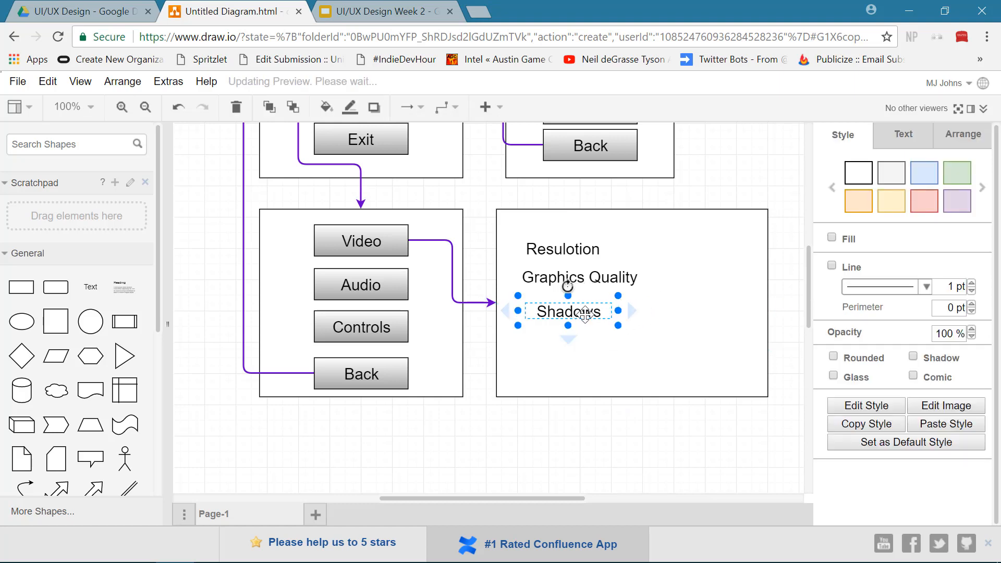
Left-align the text of the "Shadows", "Graphics Quality" and "Resulotion" labels
{"action": "left_click", "coordinate": [568, 249]}
{"action": "left_click", "coordinate": [564, 313]}
{"action": "left_click", "coordinate": [903, 142]}
{"action": "left_click", "coordinate": [838, 239]}
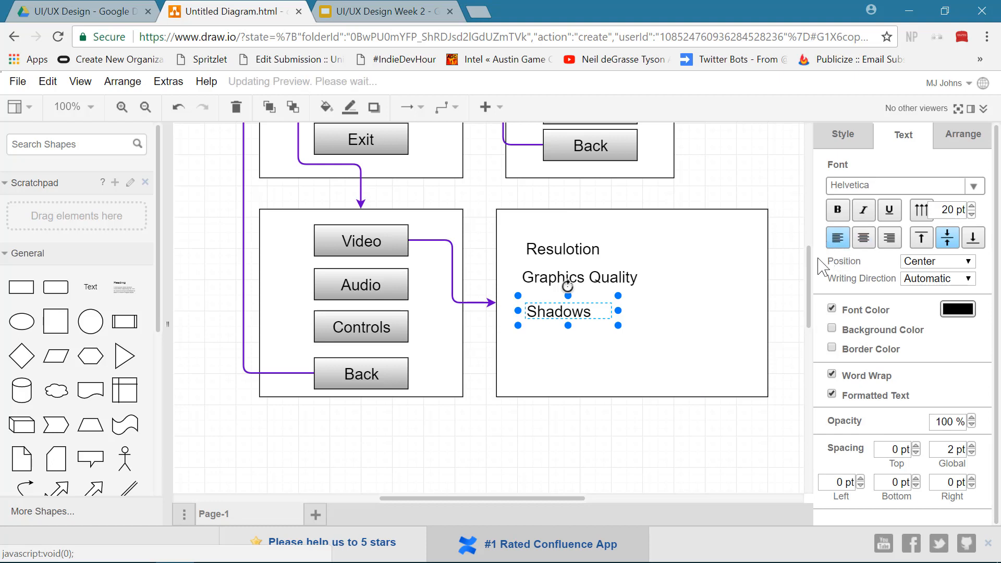
{"action": "left_click", "coordinate": [540, 280]}
{"action": "left_click", "coordinate": [839, 240]}
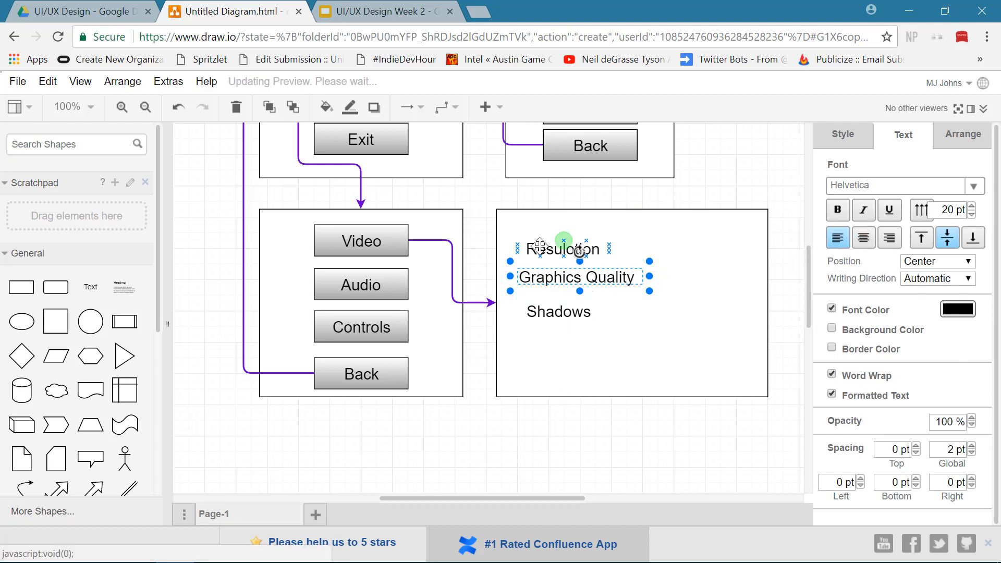
{"action": "left_click", "coordinate": [563, 247]}
{"action": "left_click", "coordinate": [842, 240]}
Line up the "Shadows" label with the left edge of the labels above and move it up to even out their spacing
{"action": "left_click_drag", "start_coordinate": [561, 312], "coordinate": [554, 311]}
{"action": "left_click", "coordinate": [576, 276]}
{"action": "left_click_drag", "start_coordinate": [614, 277], "coordinate": [610, 278]}
{"action": "left_click", "coordinate": [609, 382]}
{"action": "left_click", "coordinate": [572, 315]}
{"action": "left_click_drag", "start_coordinate": [572, 315], "coordinate": [573, 307]}
{"action": "left_click", "coordinate": [637, 449]}
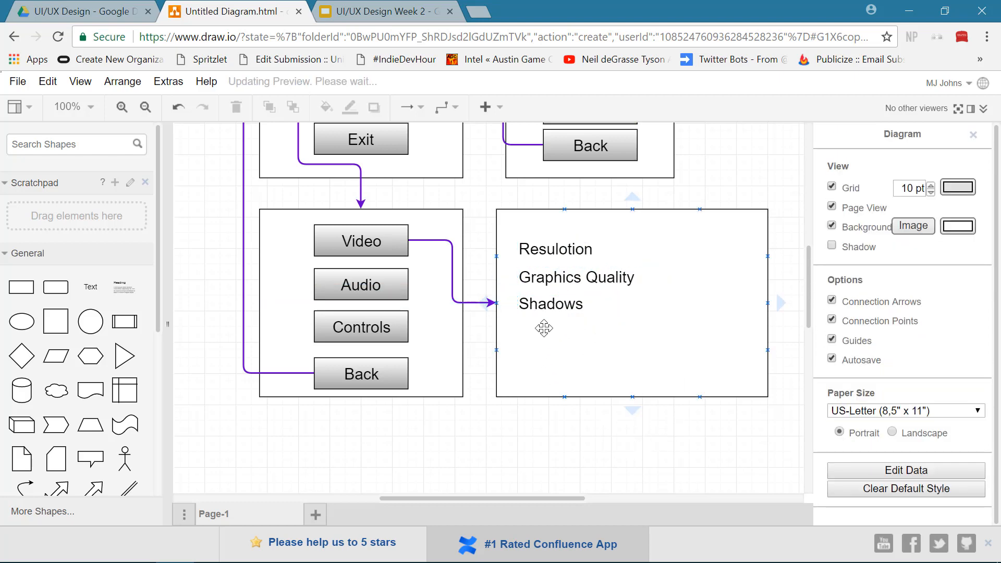
Duplicate the "Shadows" label below itself, change the copy's text to "Color Blind Mode" and widen it to about 166 x 20
{"action": "left_click", "coordinate": [557, 279]}
{"action": "left_click", "coordinate": [540, 305]}
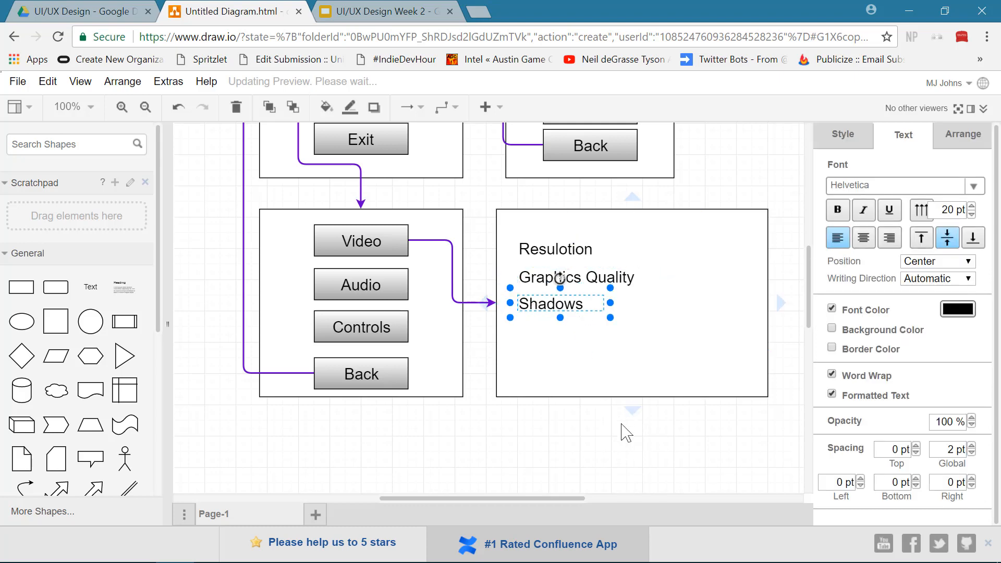
{"action": "key", "text": "ctrl+d"}
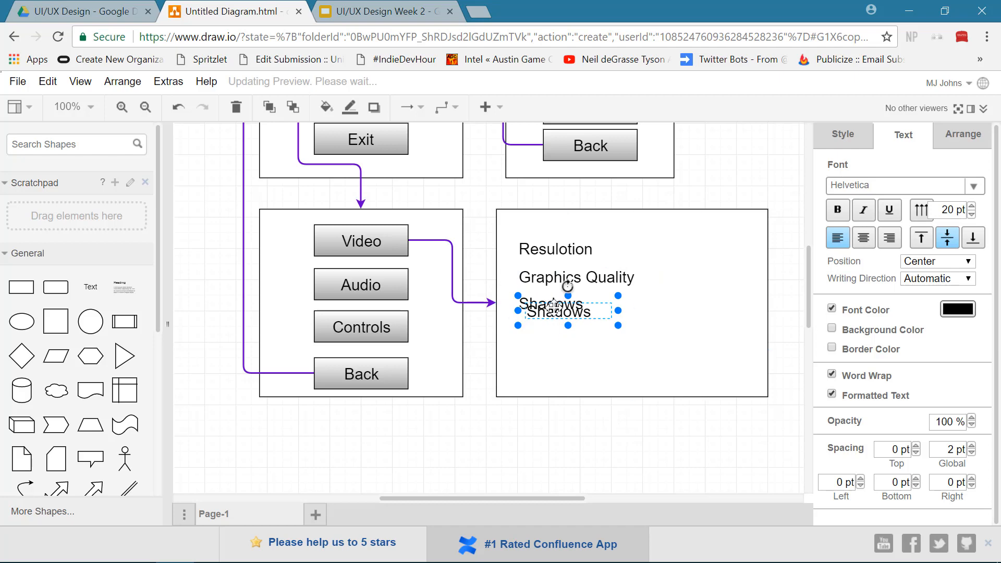
{"action": "left_click_drag", "start_coordinate": [558, 301], "coordinate": [544, 335]}
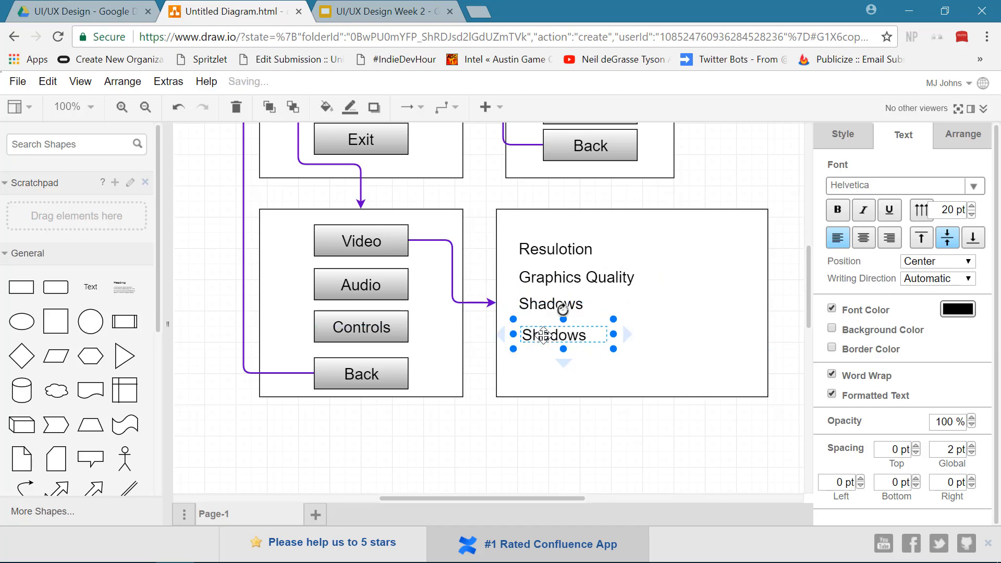
{"action": "double_click", "coordinate": [543, 334]}
{"action": "type", "text": "Color B"}
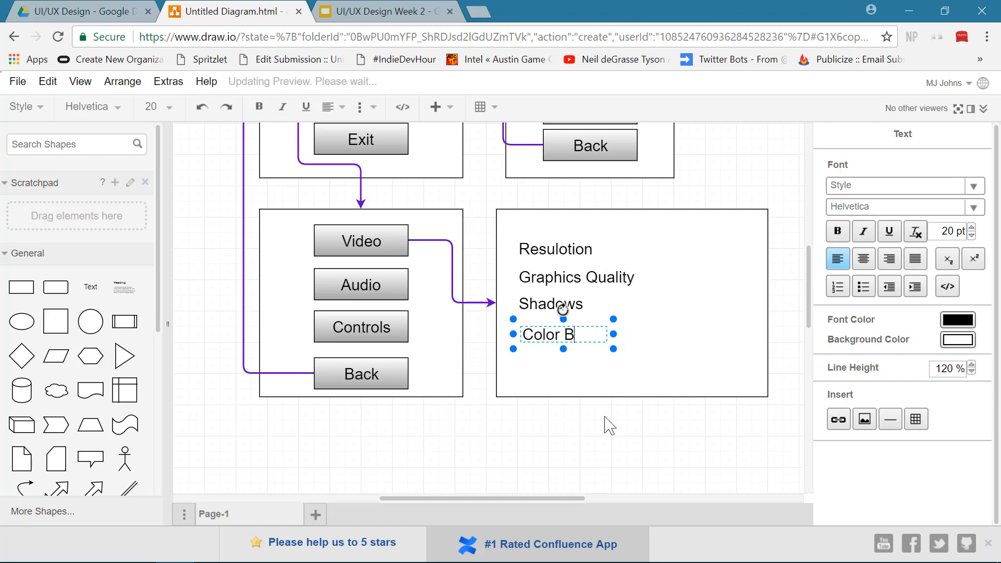
{"action": "type", "text": "lind Mod"}
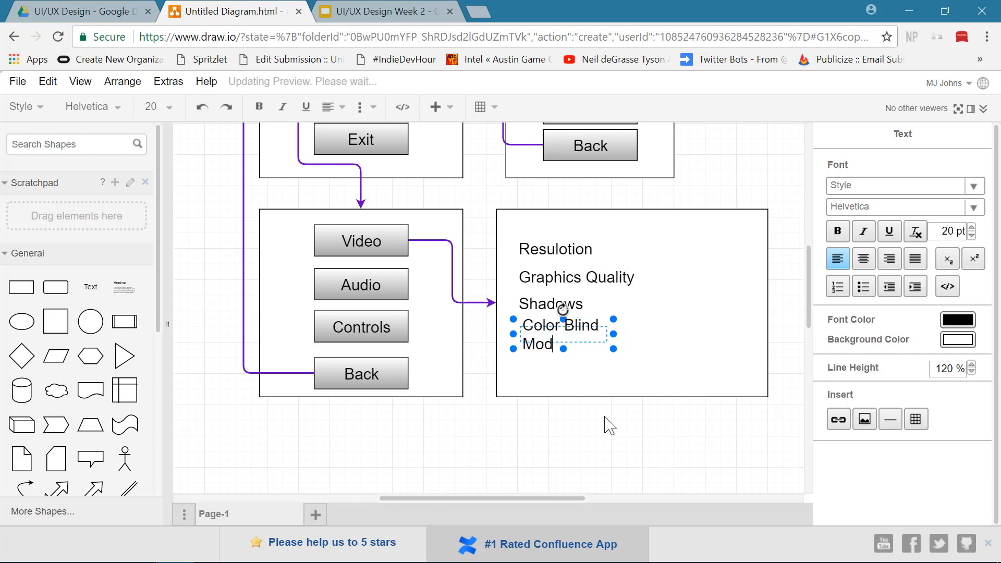
{"action": "left_click_drag", "start_coordinate": [614, 334], "coordinate": [657, 334]}
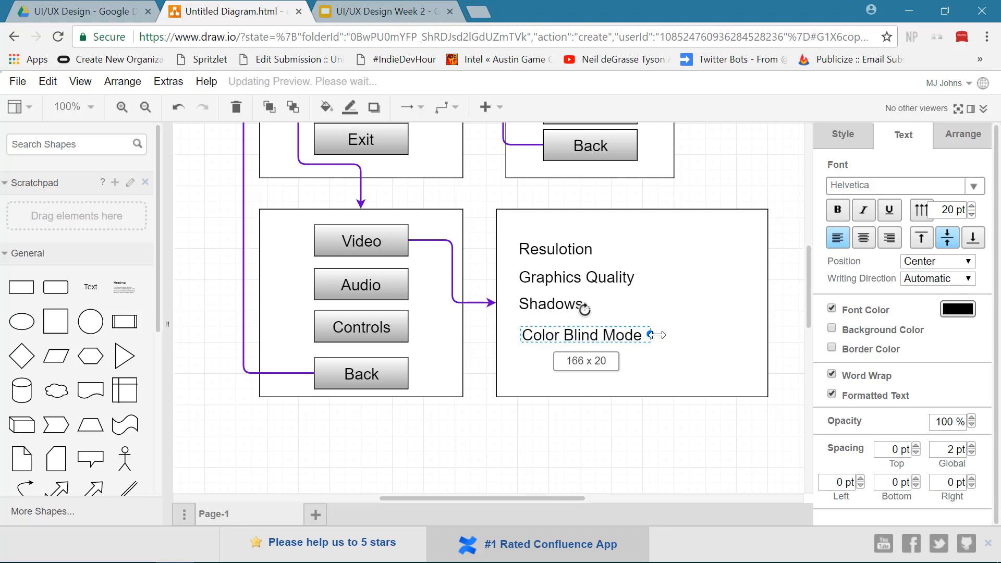
{"action": "left_click", "coordinate": [650, 458]}
Align the "Color Blind Mode" label with the left edge of the labels above and move it up closer to "Shadows"
{"action": "left_click", "coordinate": [579, 334]}
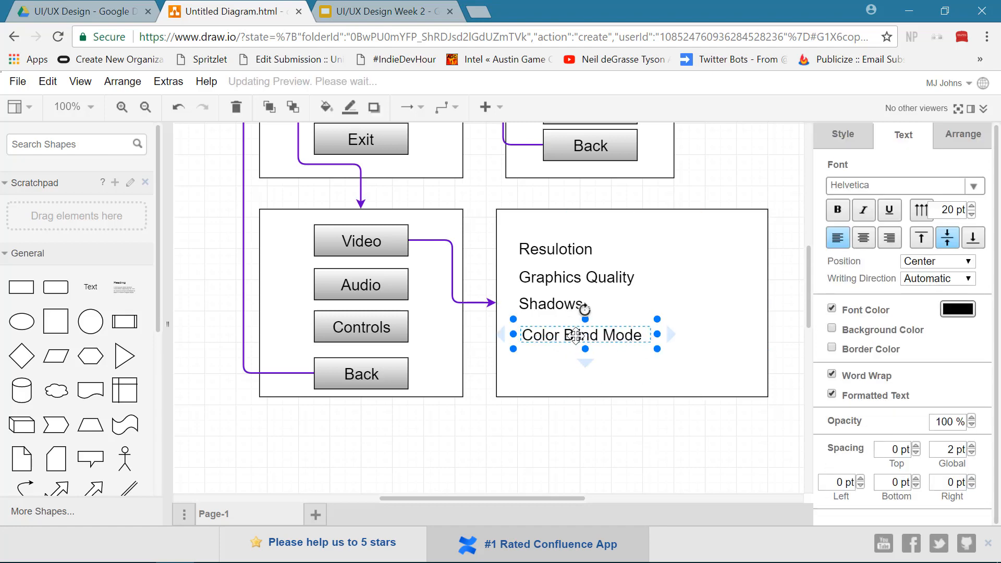
{"action": "left_click_drag", "start_coordinate": [579, 333], "coordinate": [580, 329]}
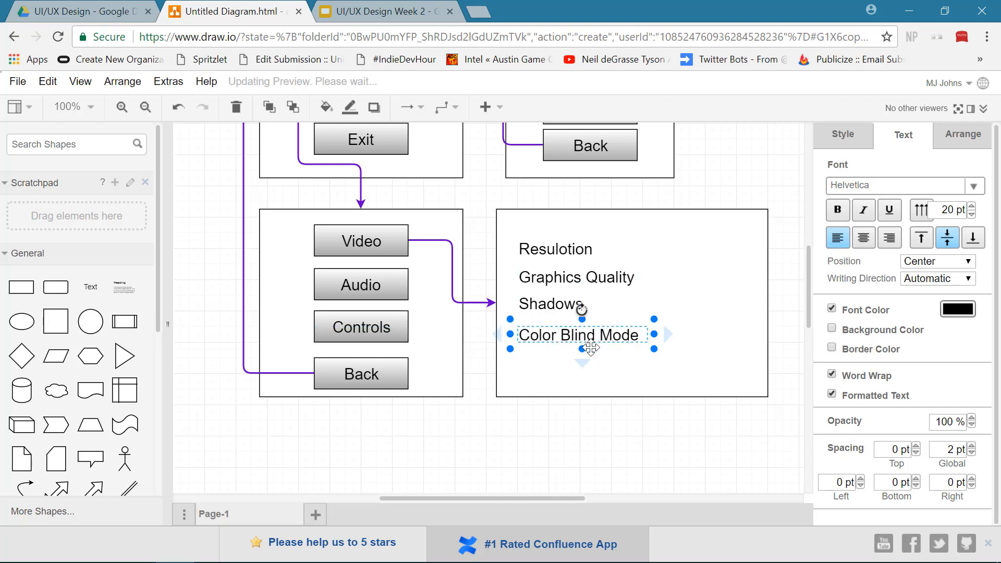
{"action": "key", "text": "ctrl+z"}
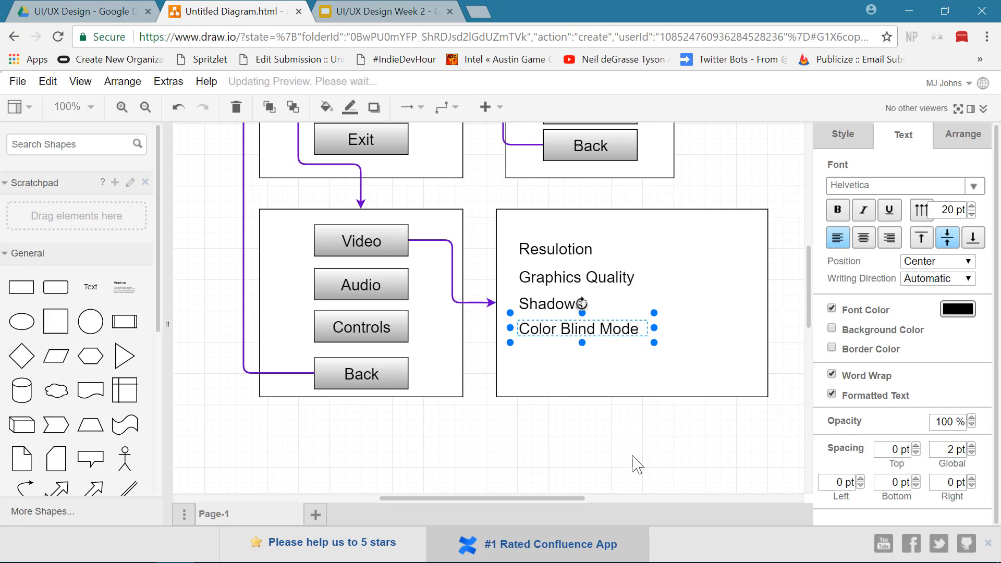
{"action": "left_click", "coordinate": [633, 457]}
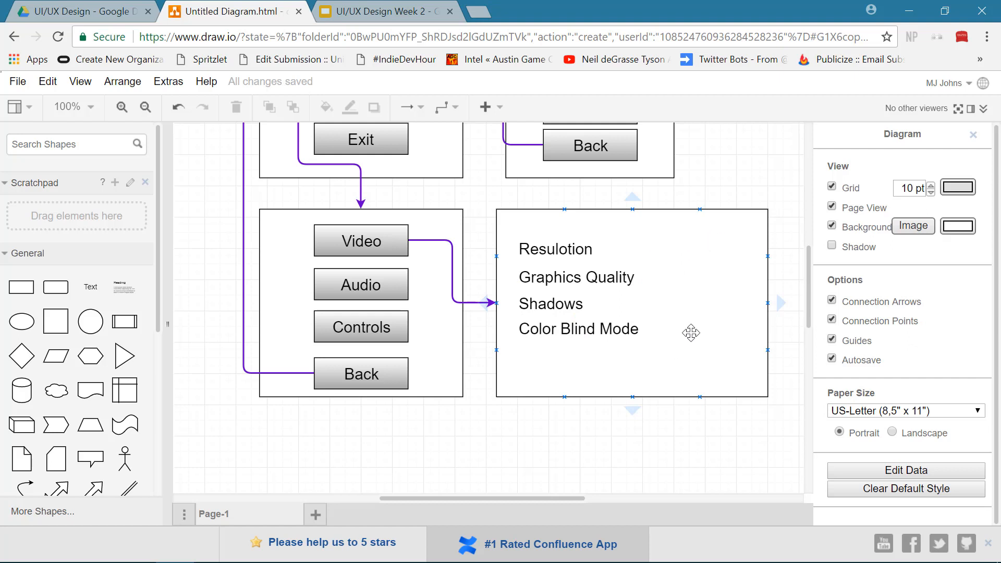
Place a thin rectangle to the right of the "Resulotion" label and enter "1920x1080" in it
{"action": "left_click_drag", "start_coordinate": [22, 287], "coordinate": [651, 229]}
{"action": "left_click_drag", "start_coordinate": [693, 255], "coordinate": [670, 250]}
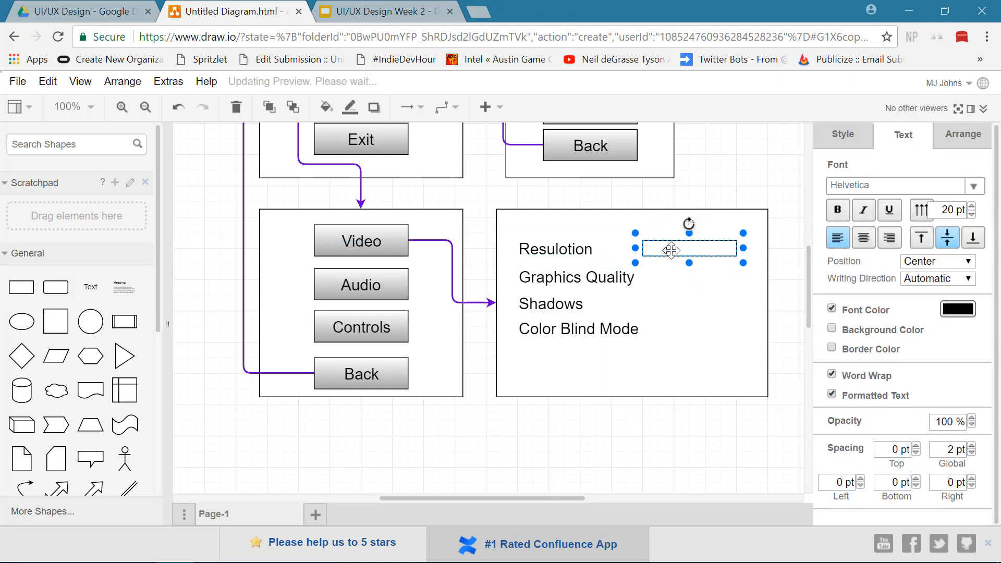
{"action": "double_click", "coordinate": [670, 250]}
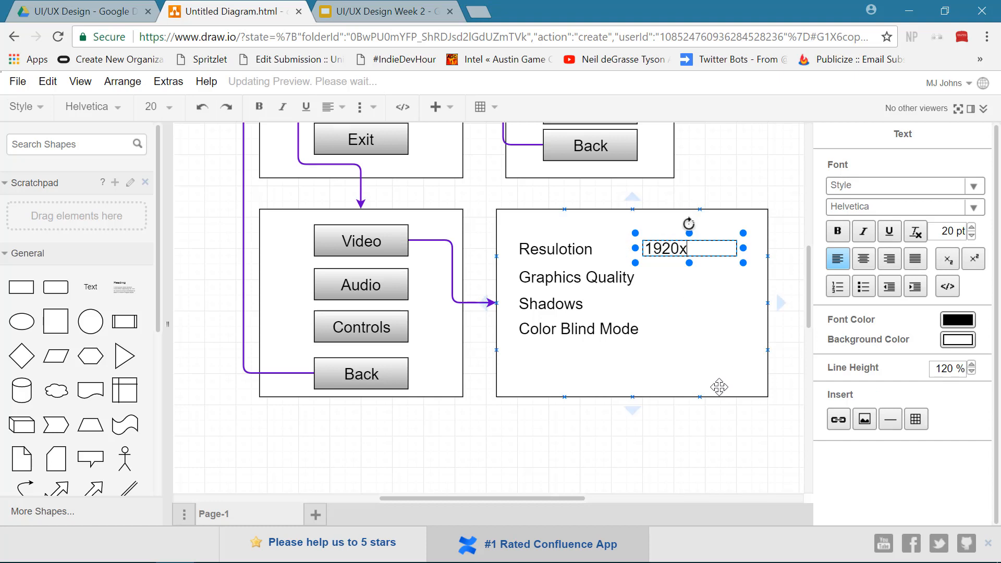
{"action": "left_click", "coordinate": [717, 476]}
Reduce the font size of the "1920x1080" box text to 15 pt
{"action": "left_click", "coordinate": [711, 248]}
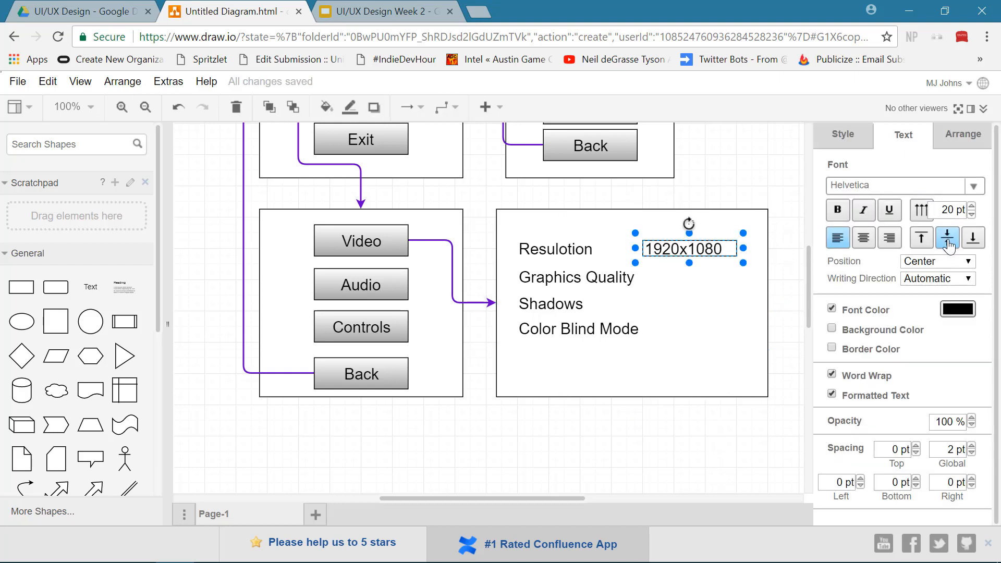
{"action": "left_click", "coordinate": [971, 214]}
{"action": "left_click", "coordinate": [971, 213]}
{"action": "left_click", "coordinate": [971, 214]}
{"action": "left_click", "coordinate": [971, 214]}
{"action": "left_click", "coordinate": [971, 214]}
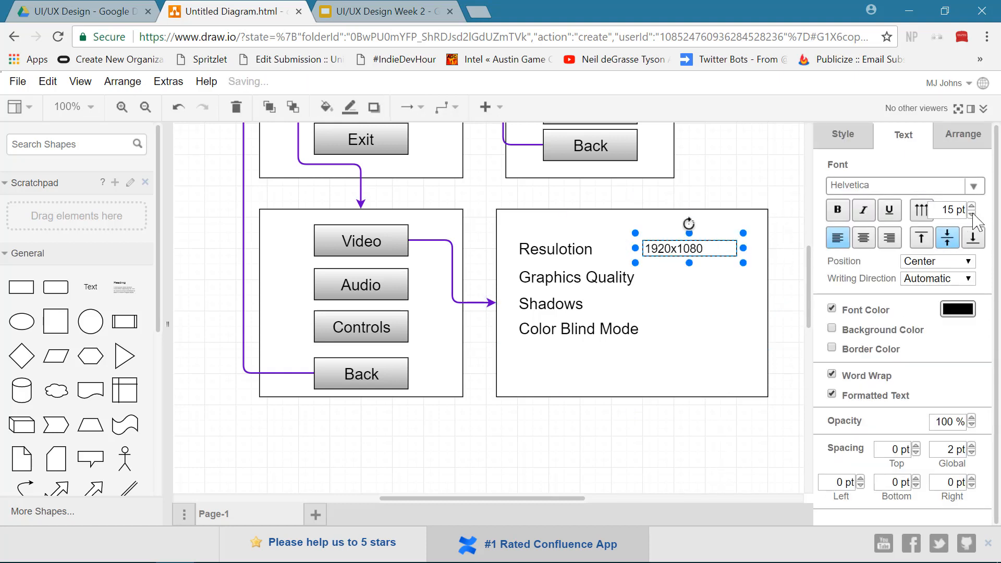
{"action": "left_click", "coordinate": [692, 439]}
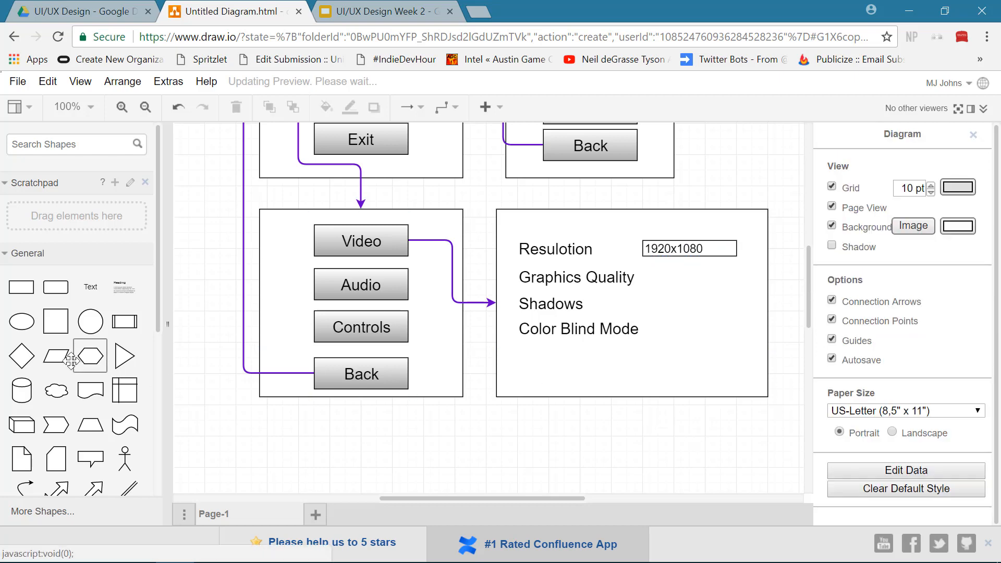
Add a triangle over the right end of the "1920x1080" box, shrink it to the box's height and rotate it to point down
{"action": "left_click_drag", "start_coordinate": [124, 355], "coordinate": [212, 374]}
{"action": "left_click_drag", "start_coordinate": [544, 284], "coordinate": [729, 256]}
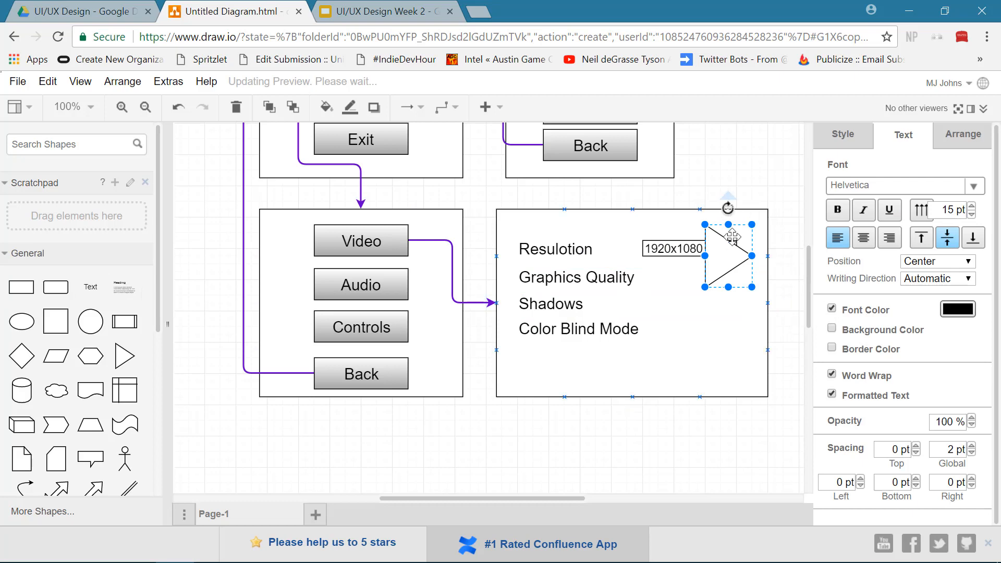
{"action": "left_click_drag", "start_coordinate": [752, 224], "coordinate": [719, 262]}
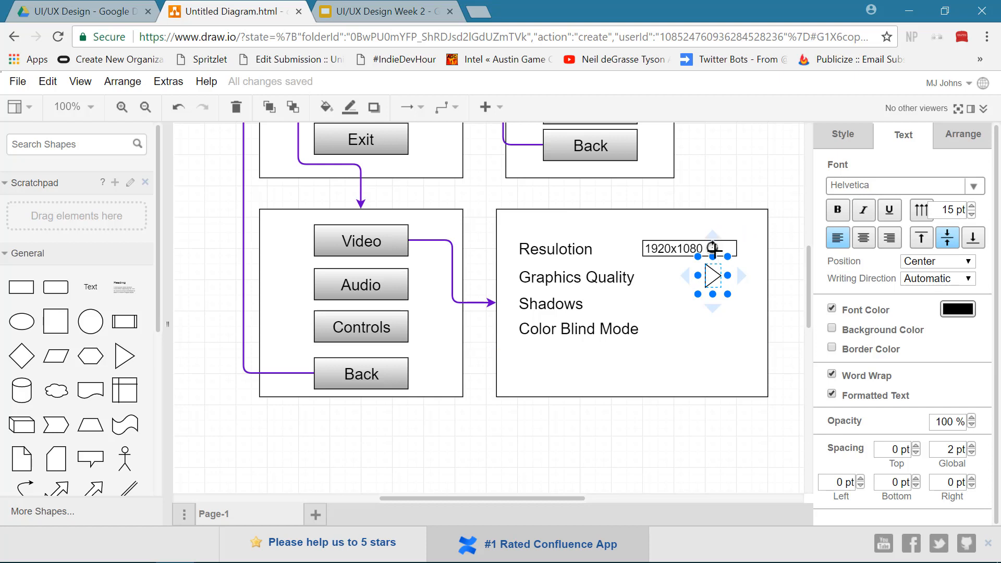
{"action": "mouse_move", "coordinate": [712, 249]}
{"action": "left_mouse_down"}
{"action": "mouse_move", "coordinate": [733, 257]}
{"action": "mouse_move", "coordinate": [742, 278]}
{"action": "mouse_move", "coordinate": [715, 261]}
{"action": "mouse_move", "coordinate": [722, 248]}
{"action": "left_mouse_up"}
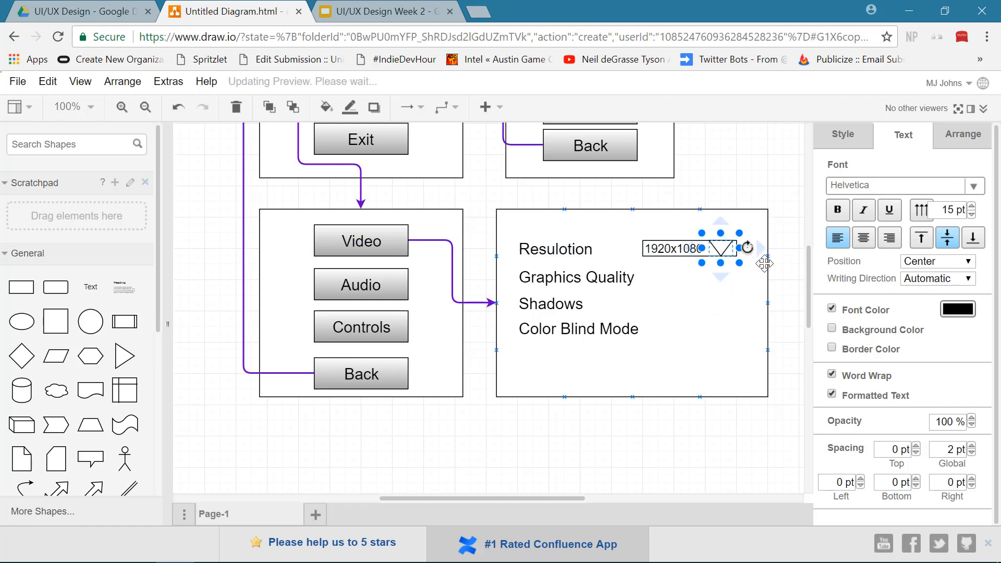
Shift the small triangle against the right end of the "1920x1080" box and make it smaller to fit inside as a dropdown arrow
{"action": "key", "text": "Right"}
{"action": "key", "text": "Right"}
{"action": "key", "text": "Right"}
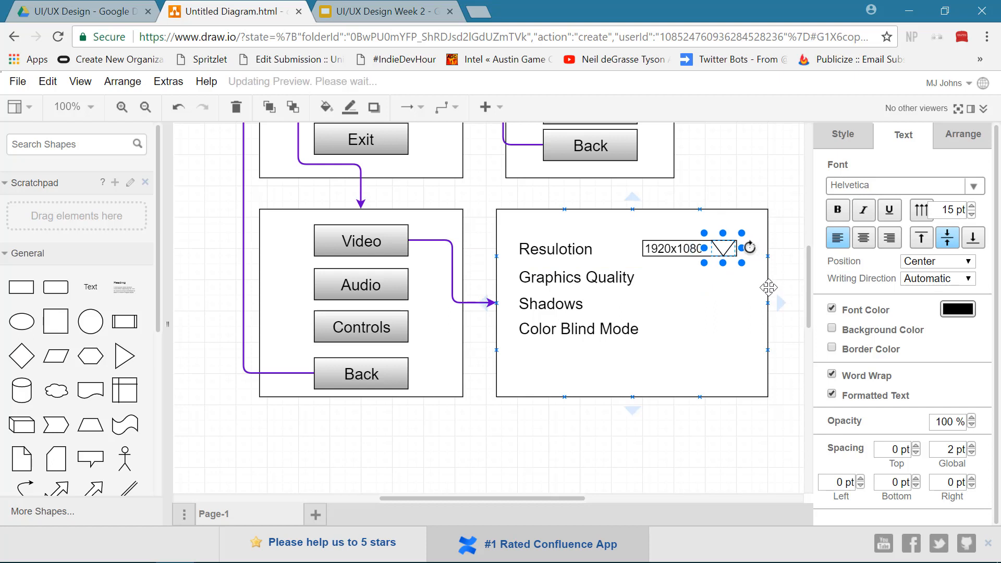
{"action": "left_click_drag", "start_coordinate": [728, 264], "coordinate": [727, 259]}
{"action": "key", "text": "Down"}
{"action": "key", "text": "Down"}
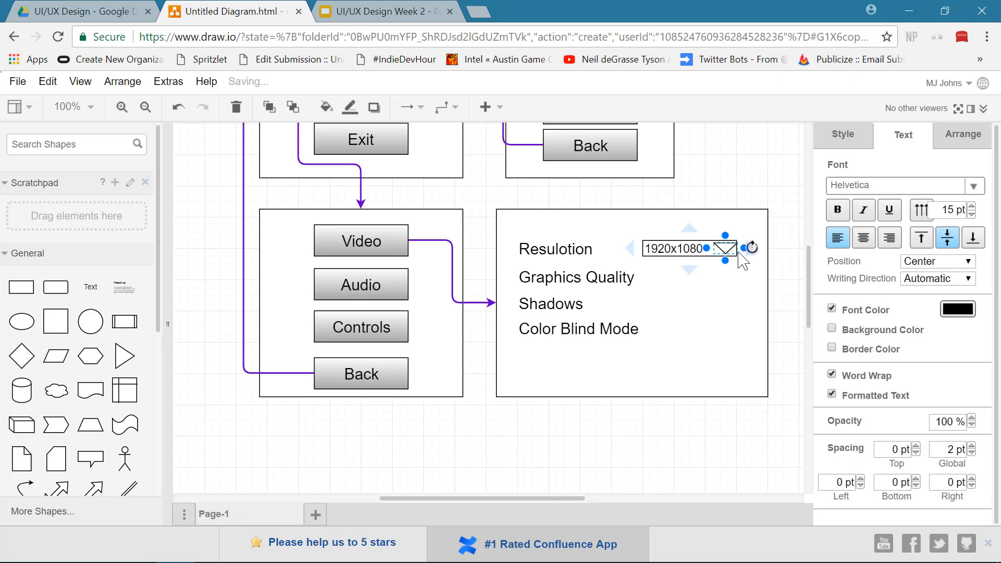
{"action": "left_click_drag", "start_coordinate": [709, 249], "coordinate": [714, 249]}
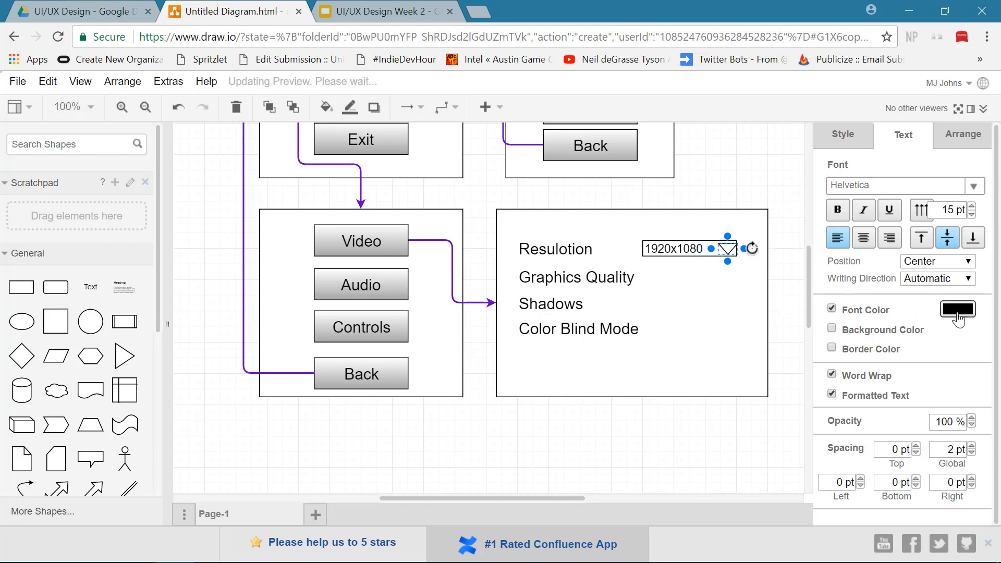
Fill the small triangle in the "1920x1080" box with grey ADADAD
{"action": "left_click", "coordinate": [832, 136]}
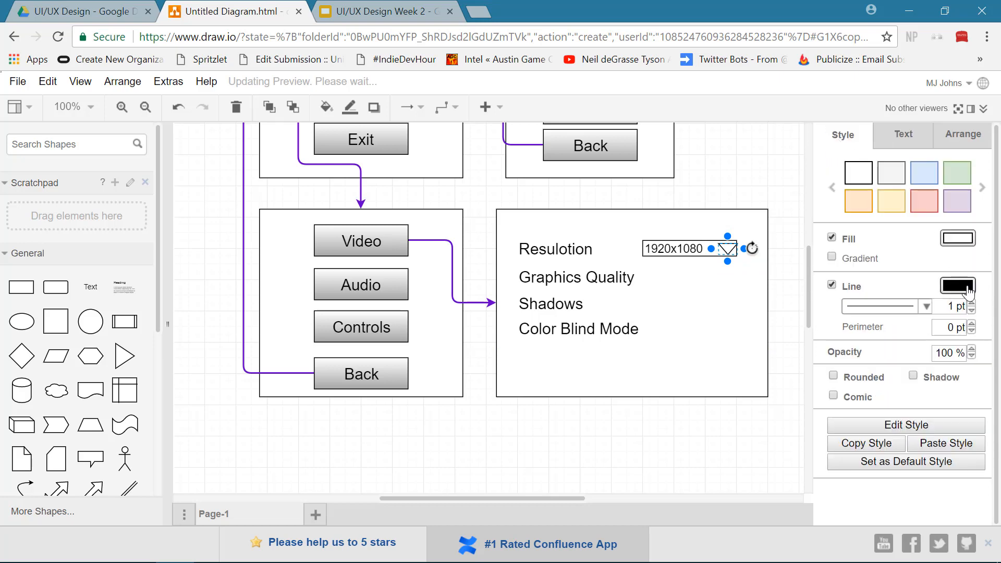
{"action": "left_click", "coordinate": [951, 239]}
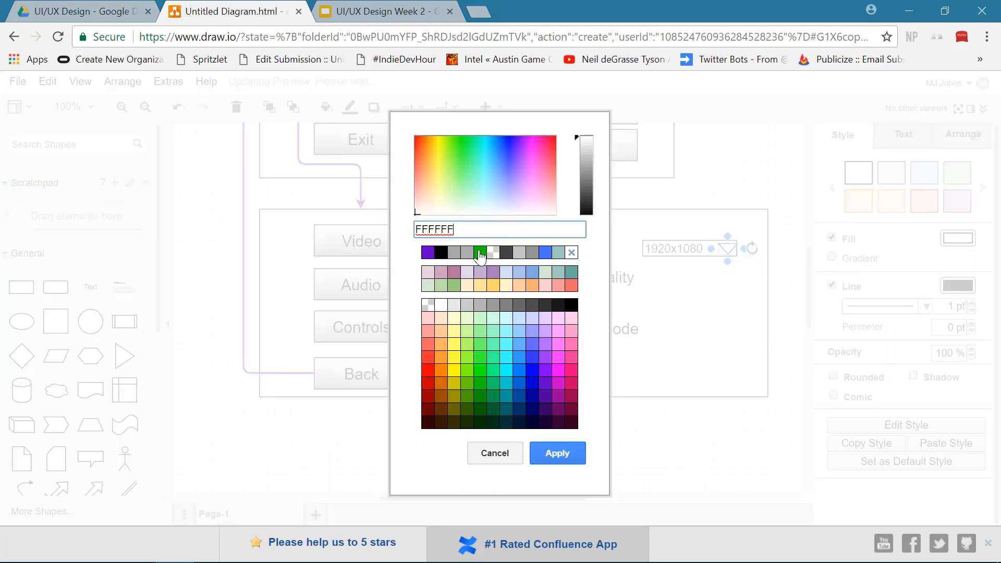
{"action": "left_click", "coordinate": [467, 253]}
{"action": "left_click", "coordinate": [577, 457]}
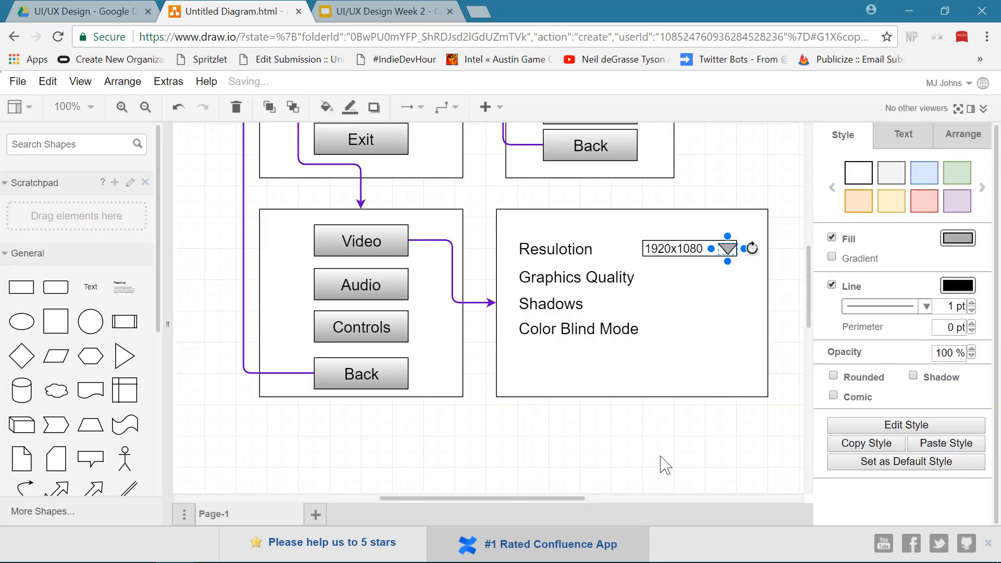
{"action": "left_click", "coordinate": [665, 465]}
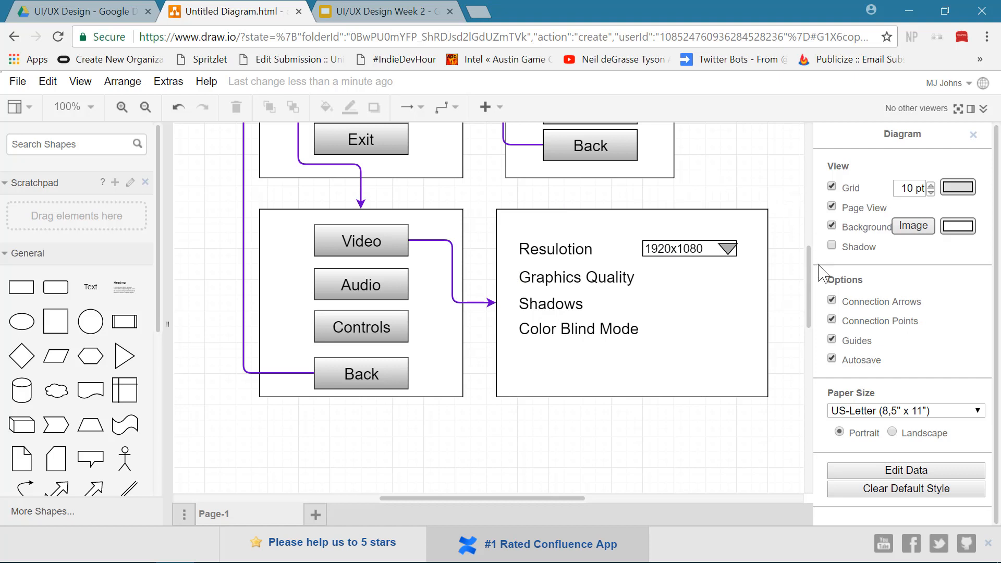
Duplicate the "1920x1080" box together with its arrow and place the copy beside the "Graphics Quality" label
{"action": "left_click", "coordinate": [704, 250]}
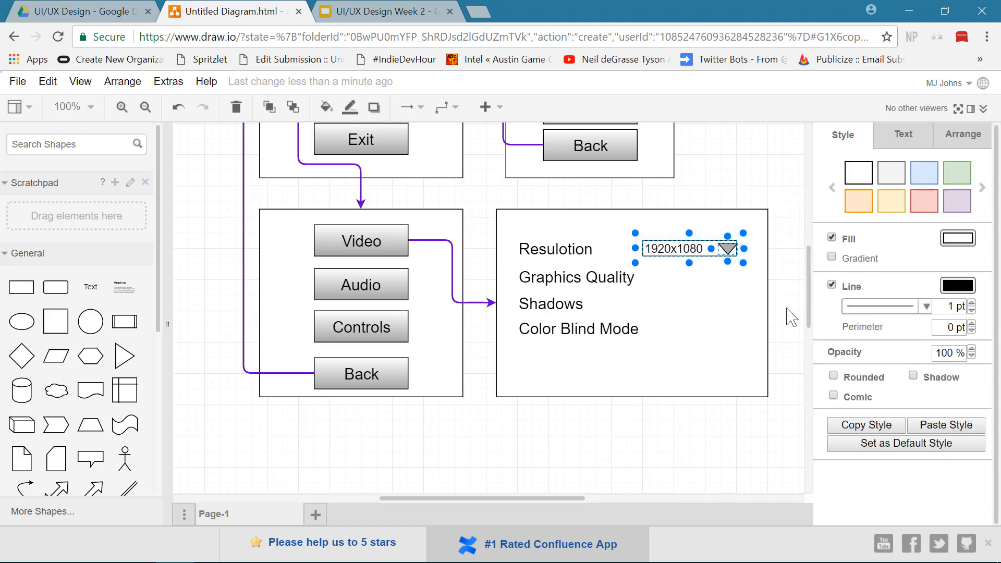
{"action": "key", "text": "ctrl+d"}
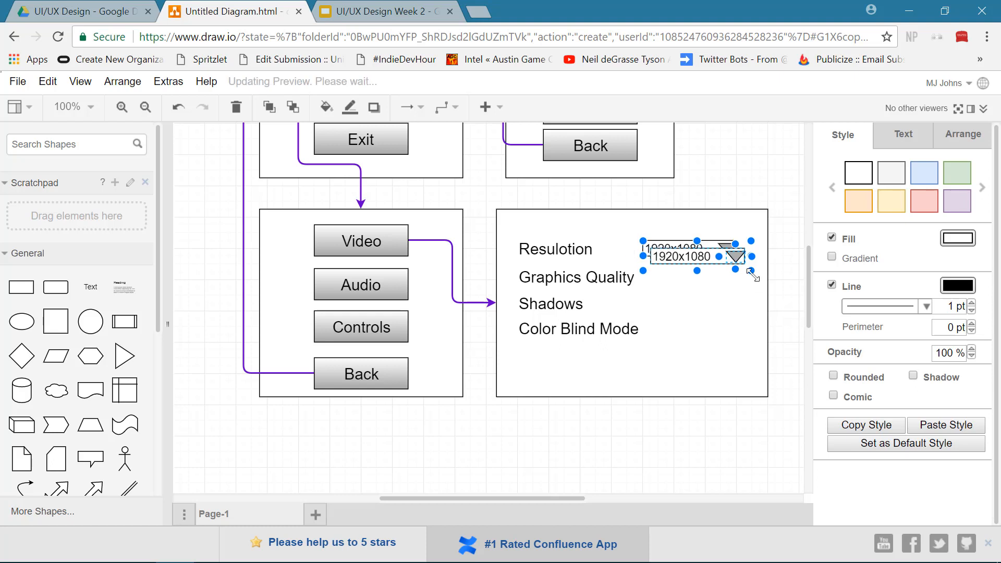
{"action": "left_click_drag", "start_coordinate": [701, 256], "coordinate": [705, 274]}
{"action": "key", "text": "ctrl+z"}
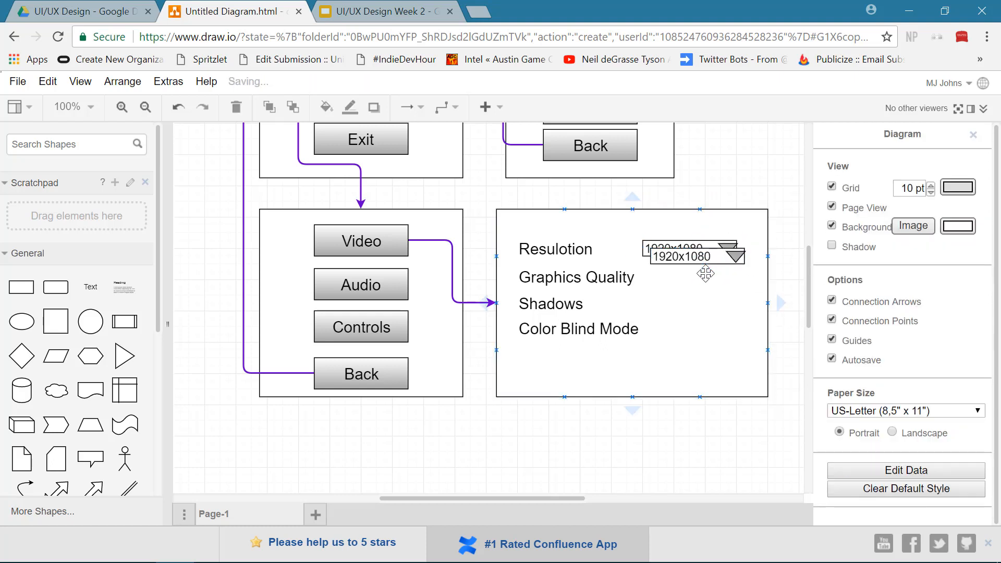
{"action": "scroll", "coordinate": [689, 271], "scroll_direction": "up", "scroll_amount": 2}
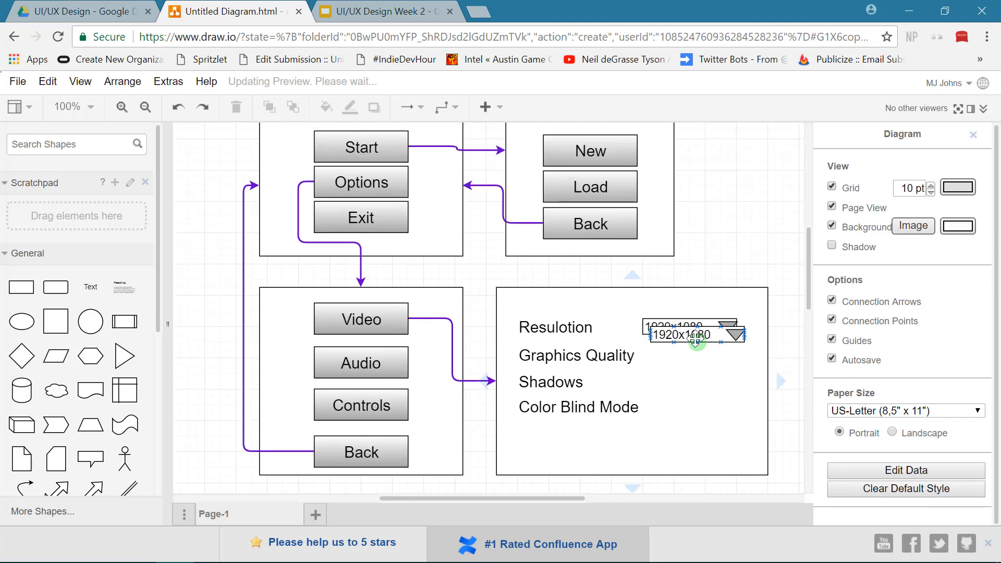
{"action": "left_click_drag", "start_coordinate": [793, 375], "coordinate": [635, 313]}
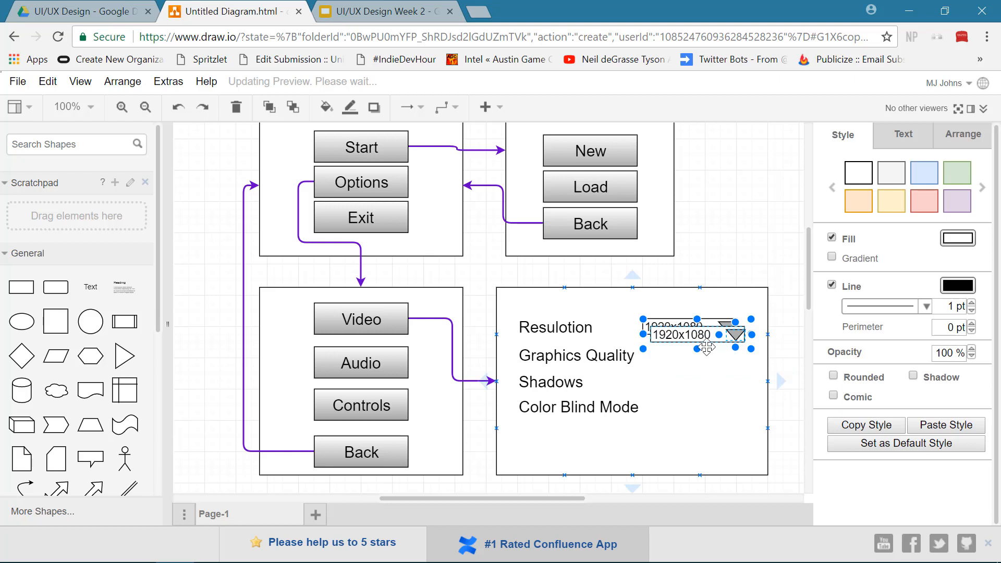
{"action": "left_click_drag", "start_coordinate": [712, 337], "coordinate": [715, 358]}
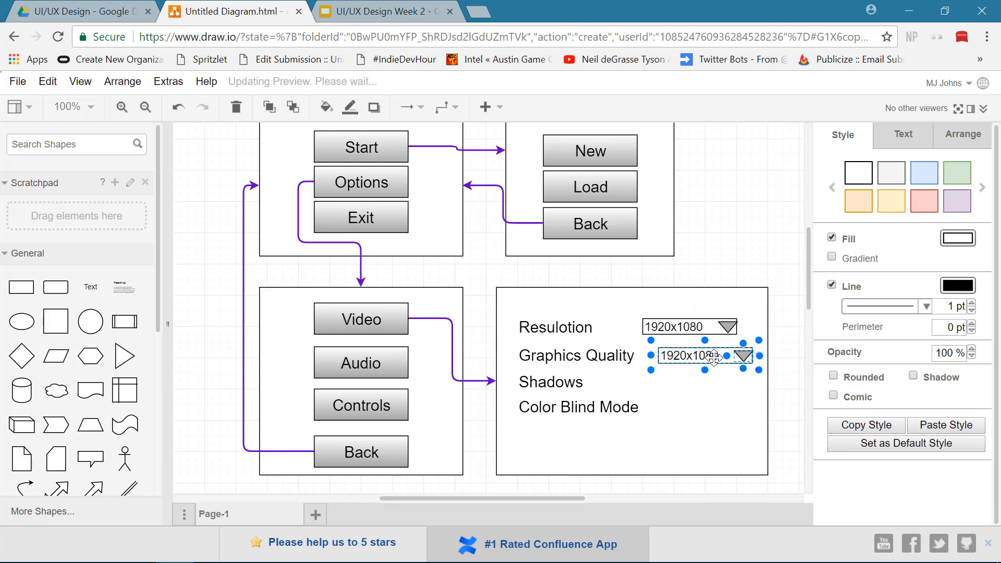
Change the text of the dropdown beside "Graphics Quality" to "High"
{"action": "double_click", "coordinate": [715, 358]}
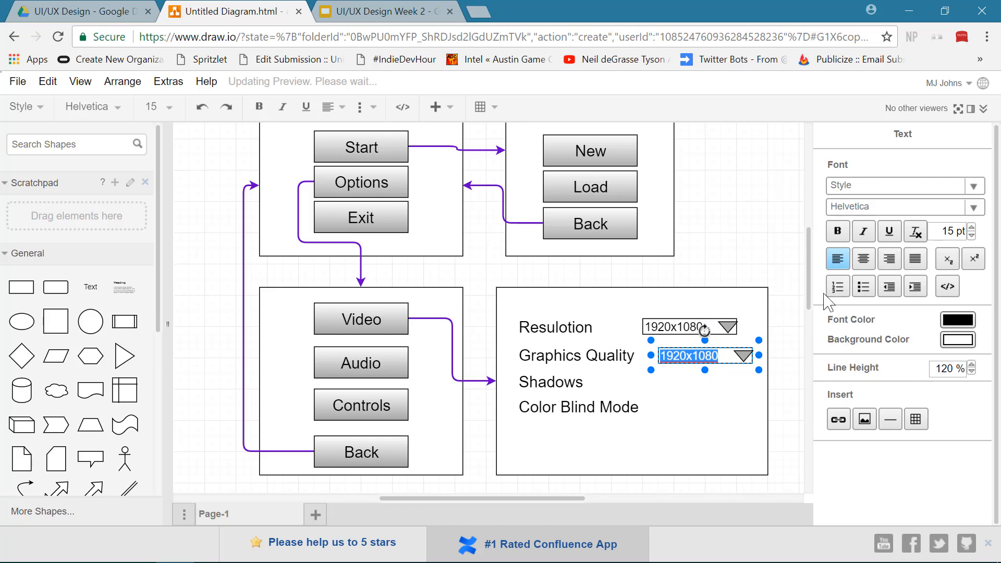
{"action": "type", "text": "High"}
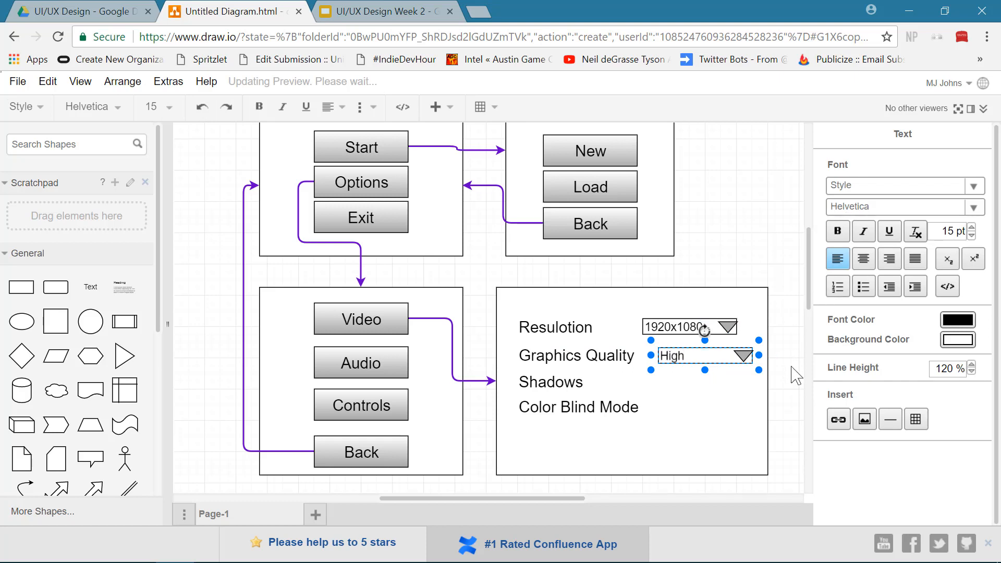
{"action": "left_click", "coordinate": [793, 384]}
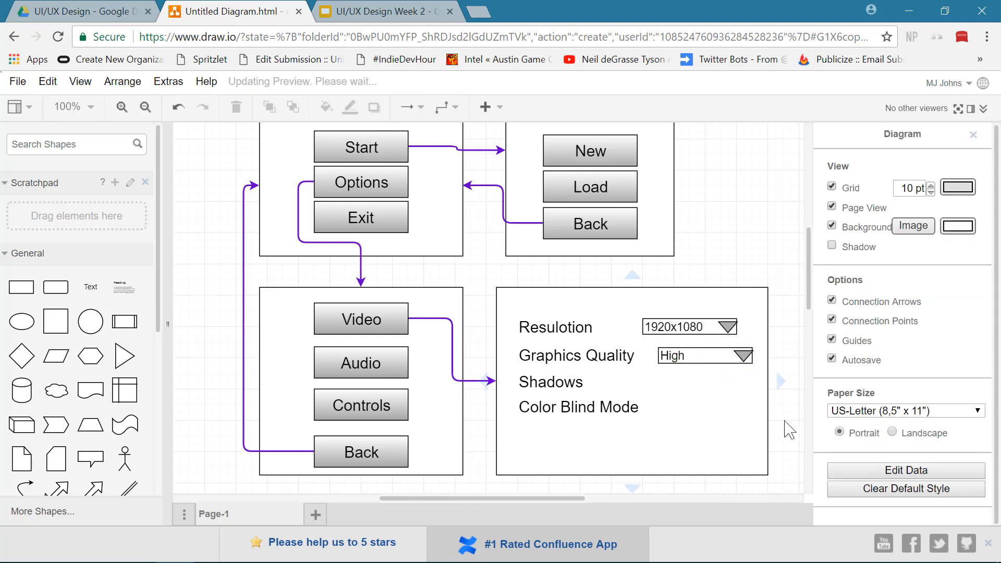
Place a check mark from the Basic shapes in the empty area of the video settings screen
{"action": "scroll", "coordinate": [789, 425], "scroll_direction": "down", "scroll_amount": 3}
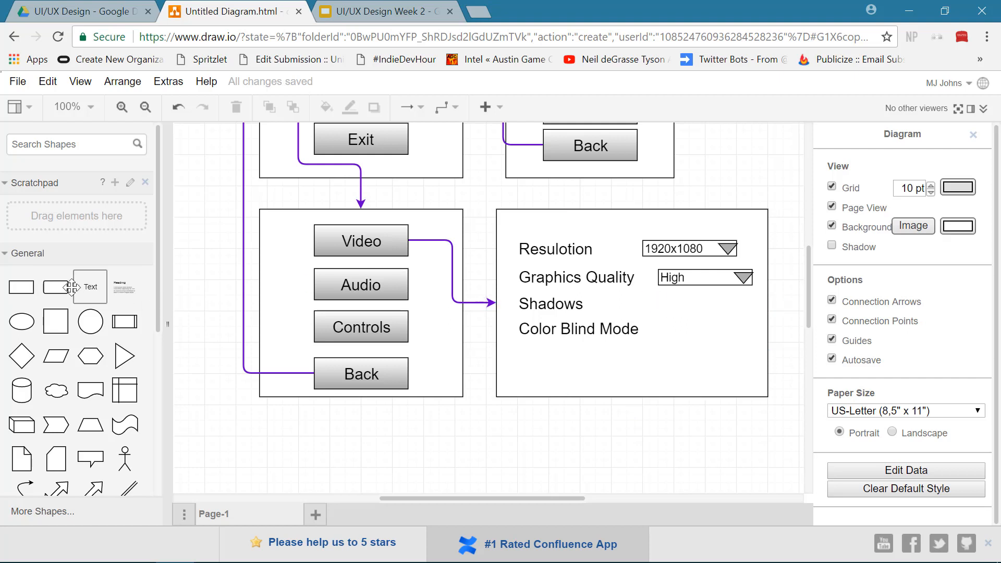
{"action": "scroll", "coordinate": [58, 327], "scroll_direction": "down", "scroll_amount": 5}
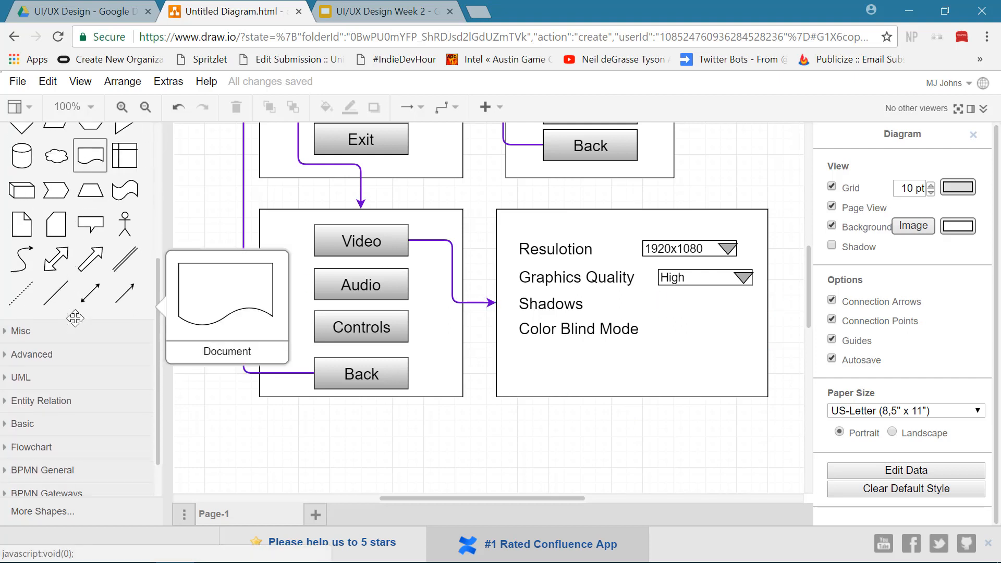
{"action": "left_click", "coordinate": [59, 424]}
{"action": "scroll", "coordinate": [65, 387], "scroll_direction": "down", "scroll_amount": 6}
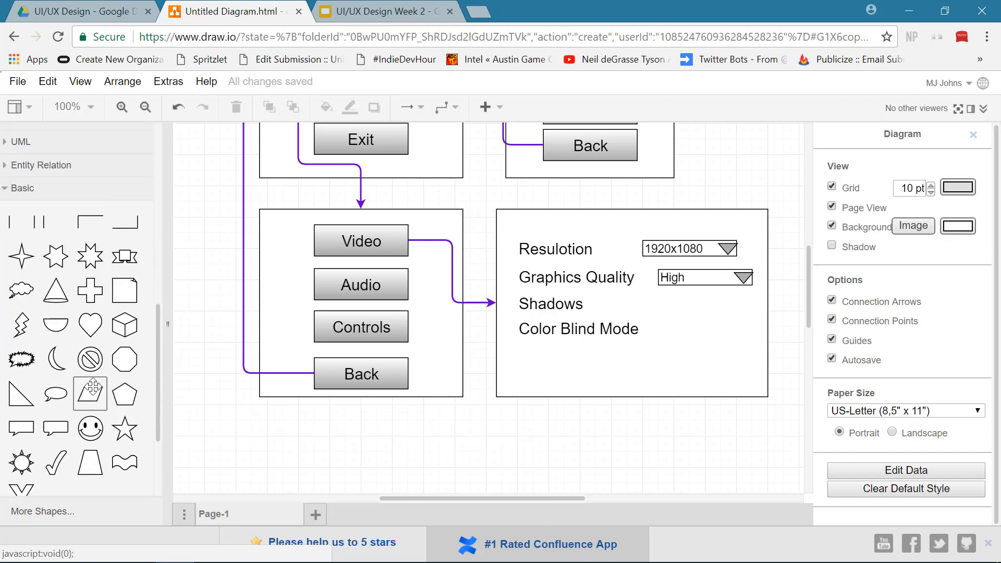
{"action": "mouse_move", "coordinate": [54, 392]}
{"action": "left_click_drag", "start_coordinate": [56, 389], "coordinate": [711, 349]}
Add a rectangle, fill it white, and place it beside the "Shadows" label as a check box of about 30 x 25
{"action": "scroll", "coordinate": [78, 261], "scroll_direction": "up", "scroll_amount": 10}
{"action": "mouse_move", "coordinate": [22, 288]}
{"action": "left_click_drag", "start_coordinate": [22, 288], "coordinate": [712, 384]}
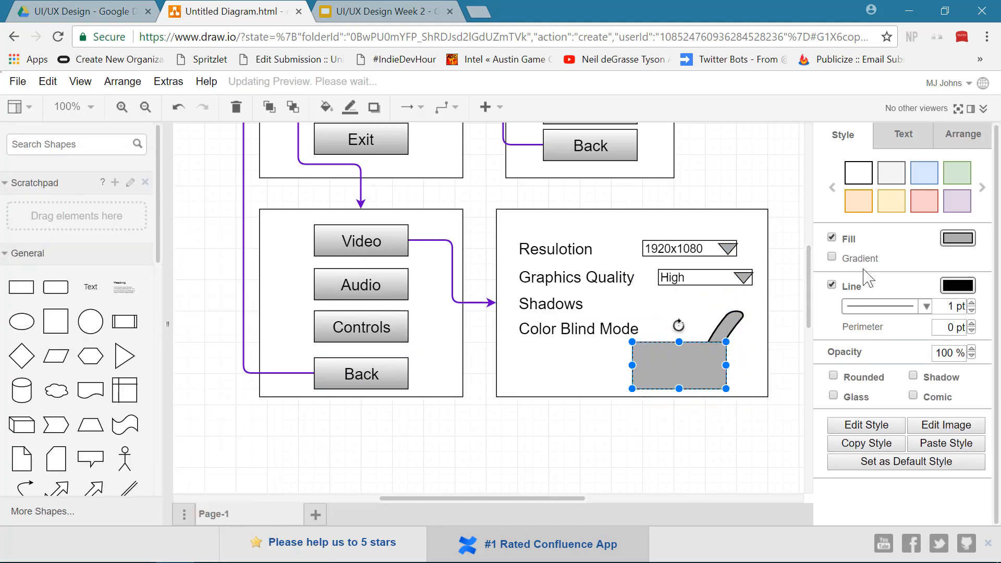
{"action": "left_click", "coordinate": [947, 239]}
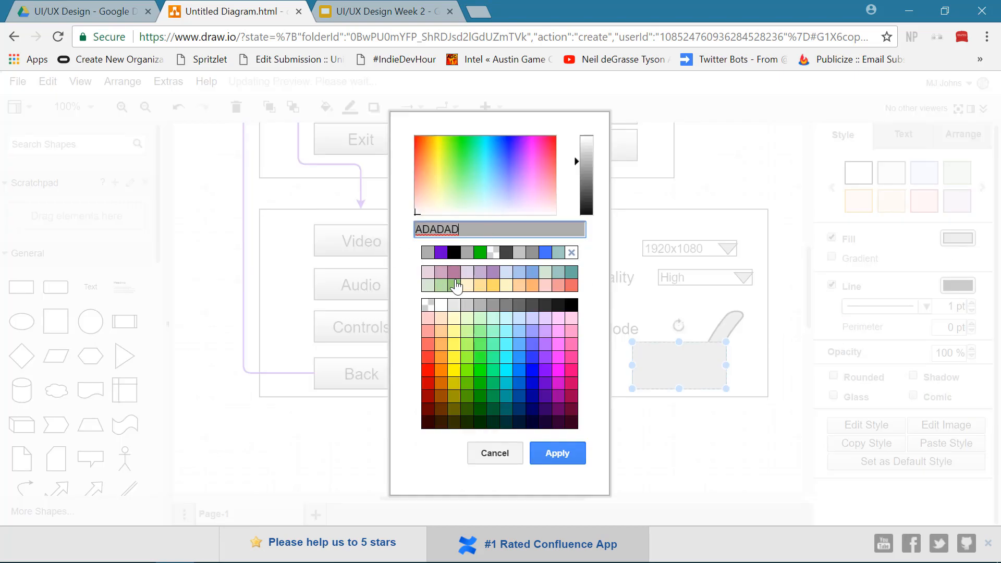
{"action": "left_click", "coordinate": [440, 308]}
{"action": "left_click", "coordinate": [558, 453]}
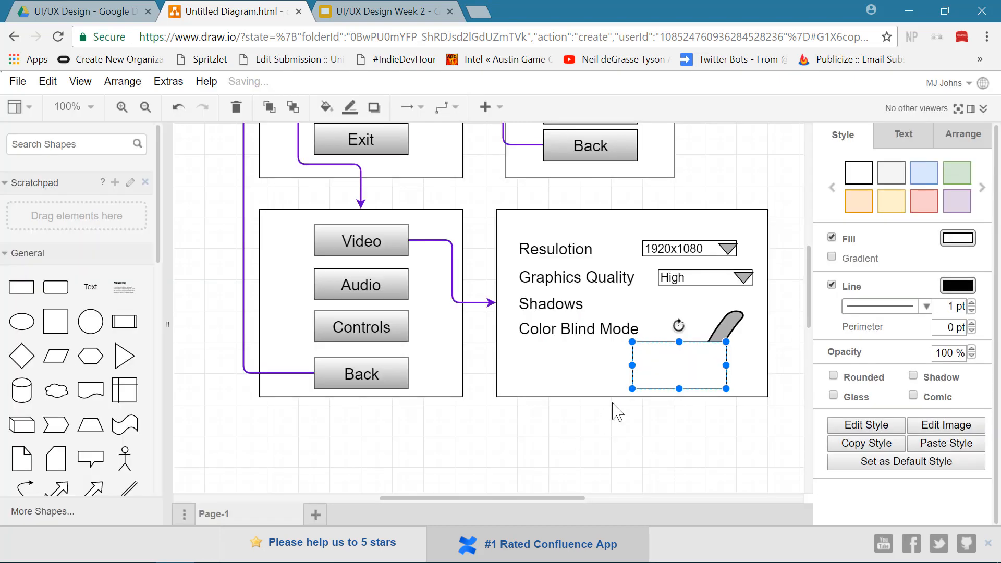
{"action": "left_click_drag", "start_coordinate": [727, 390], "coordinate": [666, 308]}
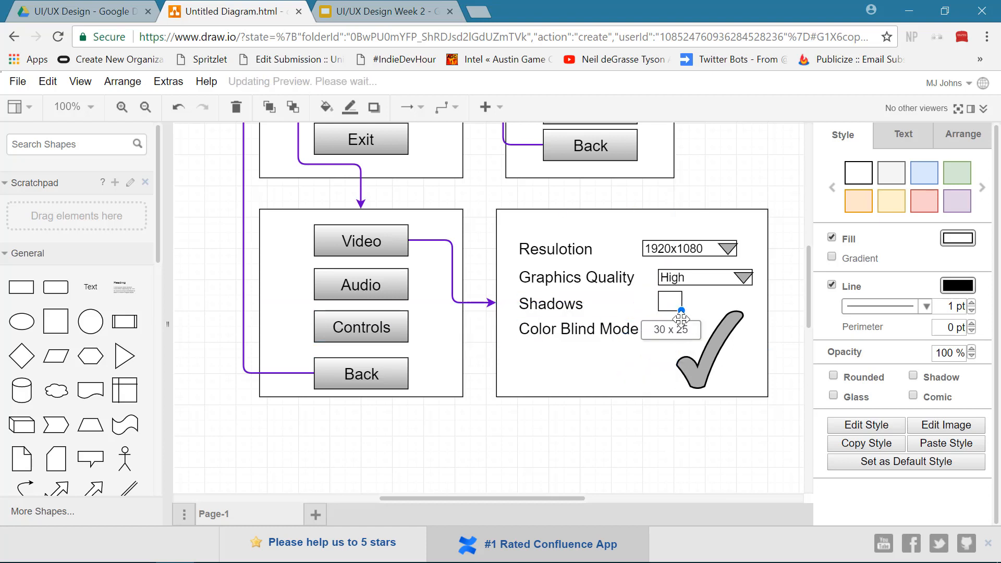
Shrink the check mark and move it over the check box beside "Shadows"
{"action": "left_click", "coordinate": [706, 363]}
{"action": "left_click_drag", "start_coordinate": [743, 388], "coordinate": [667, 308]}
{"action": "key", "text": "ctrl+z"}
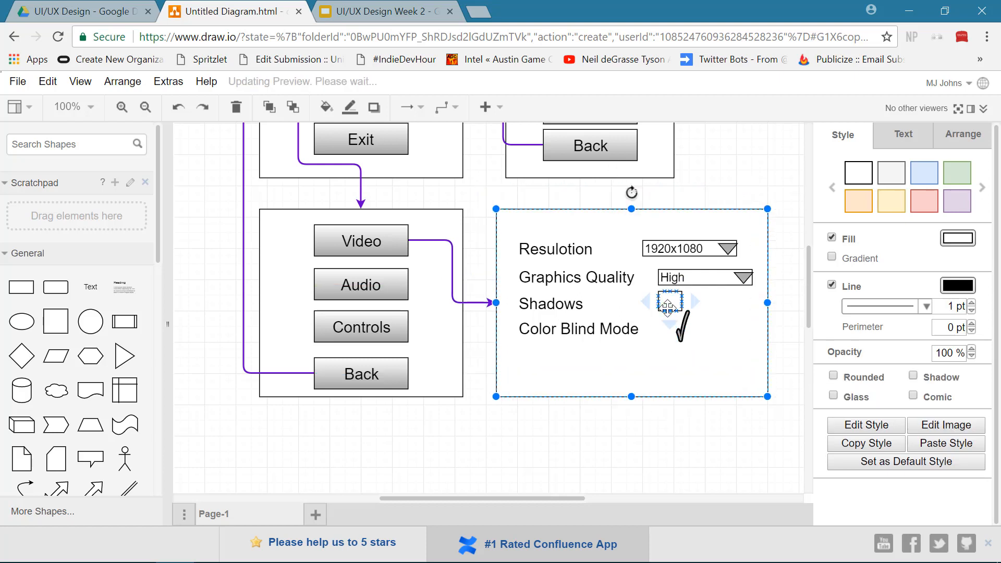
{"action": "left_click", "coordinate": [682, 331]}
{"action": "mouse_move", "coordinate": [684, 328]}
{"action": "left_mouse_down"}
{"action": "mouse_move", "coordinate": [670, 298]}
{"action": "mouse_move", "coordinate": [671, 325]}
{"action": "left_mouse_up"}
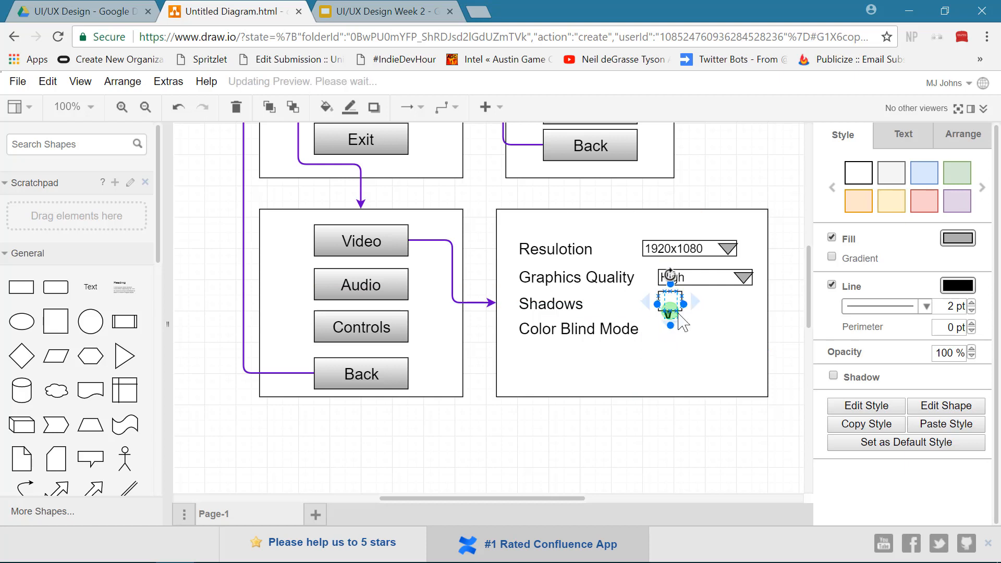
Bring the check mark in front of the "Shadows" check box and reduce its height to fit the box
{"action": "right_click", "coordinate": [669, 316]}
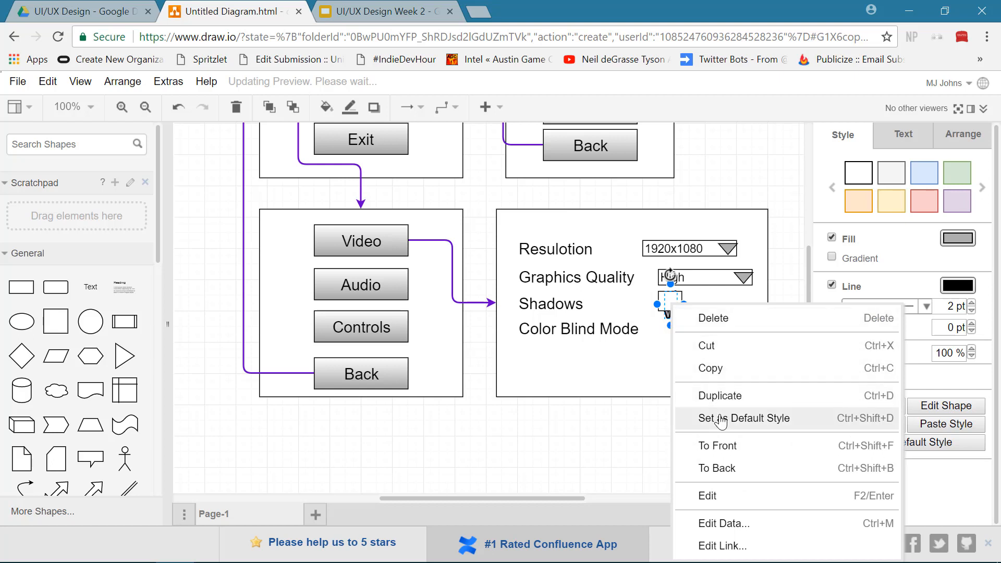
{"action": "left_click", "coordinate": [759, 453]}
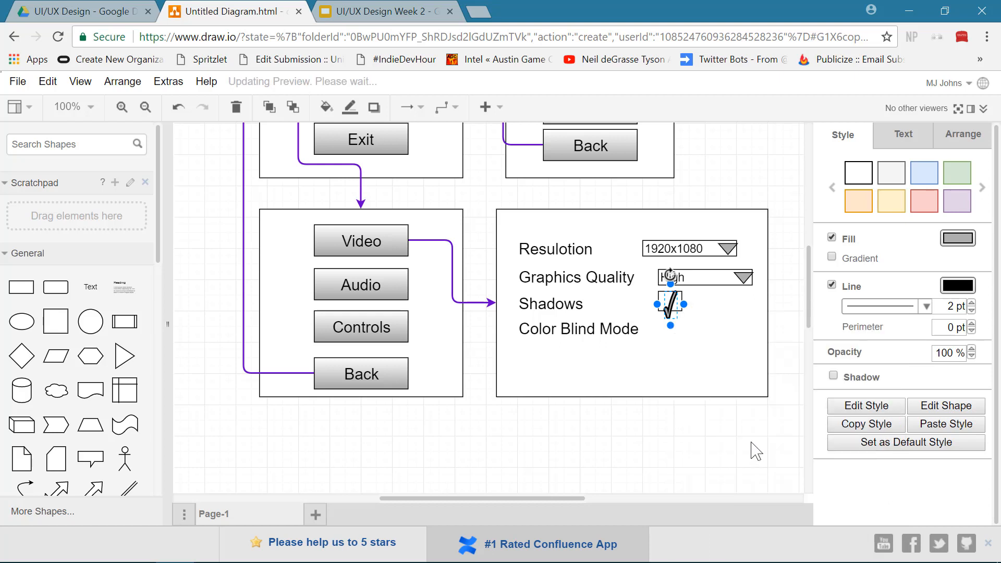
{"action": "left_click_drag", "start_coordinate": [671, 326], "coordinate": [671, 317]}
{"action": "left_click", "coordinate": [677, 470]}
{"action": "left_click_drag", "start_coordinate": [786, 344], "coordinate": [640, 277]}
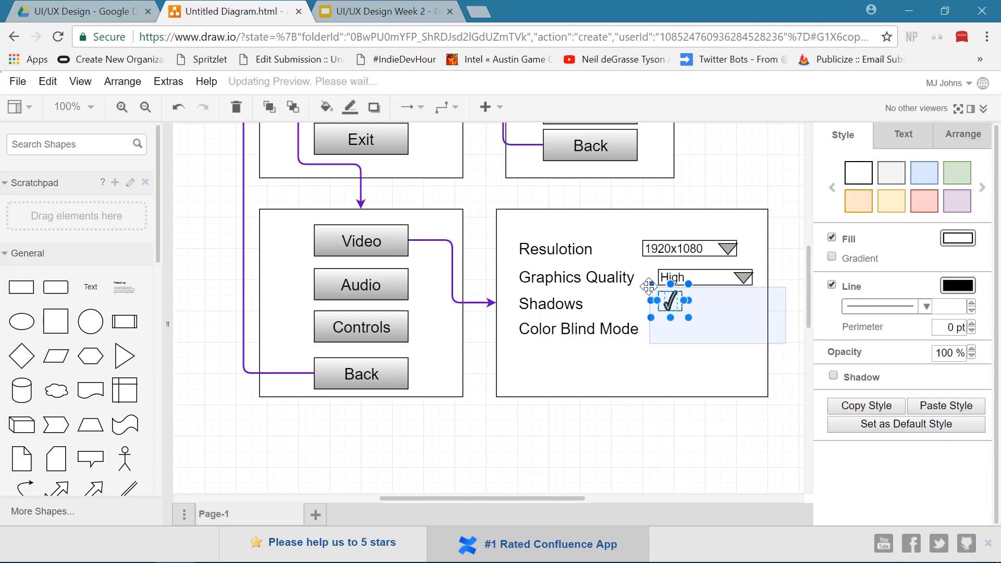
{"action": "left_click", "coordinate": [790, 367]}
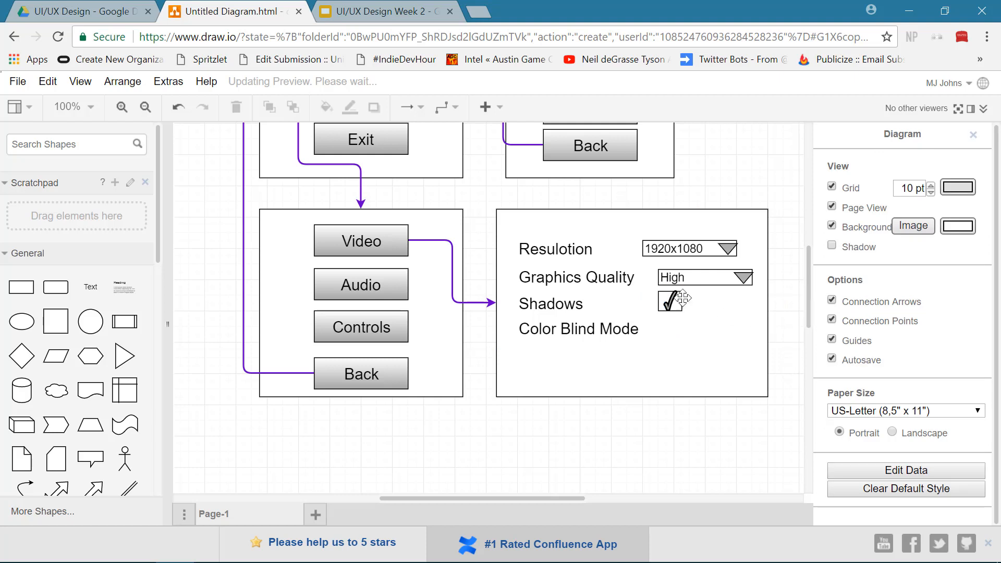
Duplicate the "Shadows" check box without its check mark and place the copy beside the "Color Blind Mode" label
{"action": "left_click", "coordinate": [658, 297]}
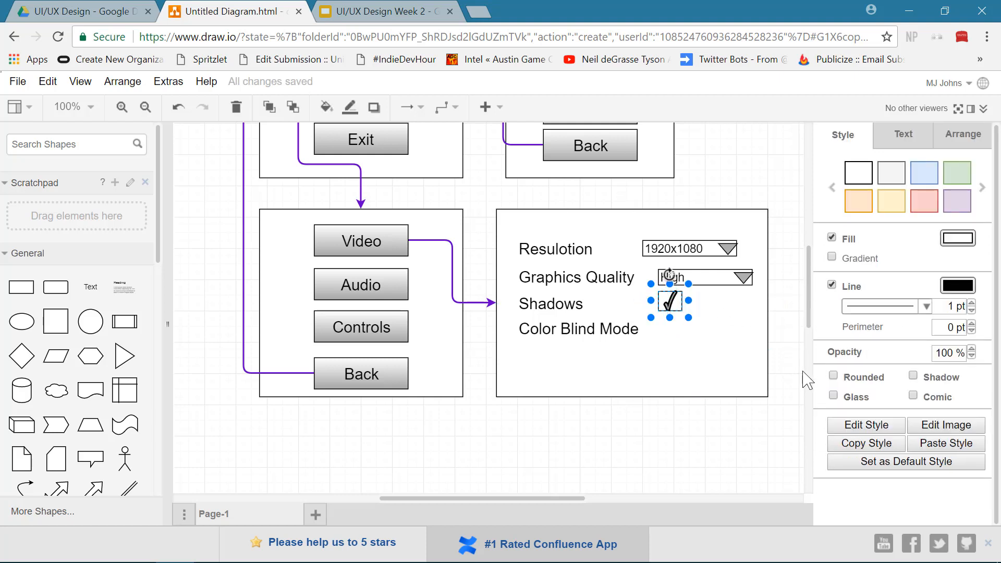
{"action": "key", "text": "ctrl+d"}
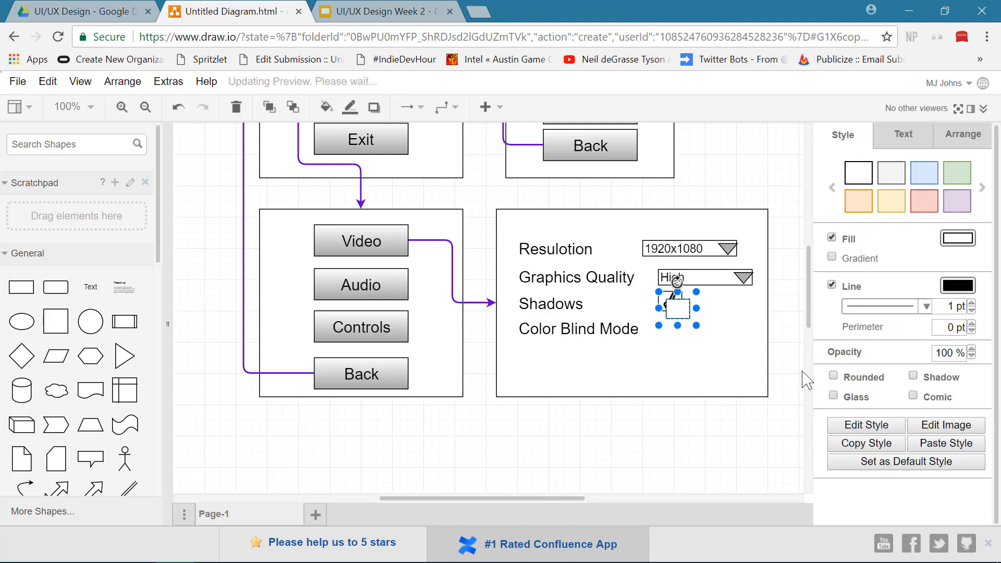
{"action": "left_click_drag", "start_coordinate": [682, 314], "coordinate": [674, 334]}
{"action": "left_click", "coordinate": [697, 436]}
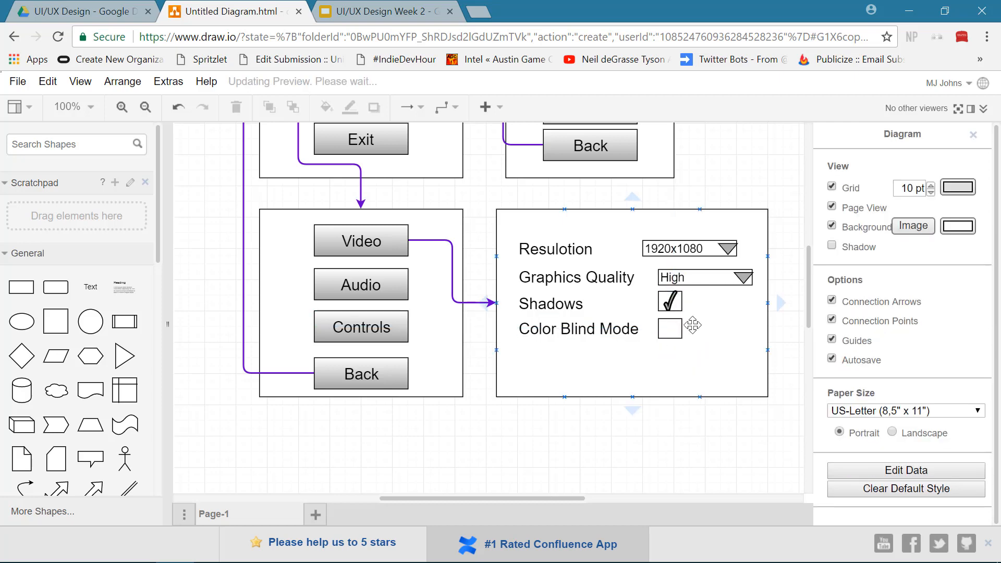
{"action": "left_click", "coordinate": [672, 332]}
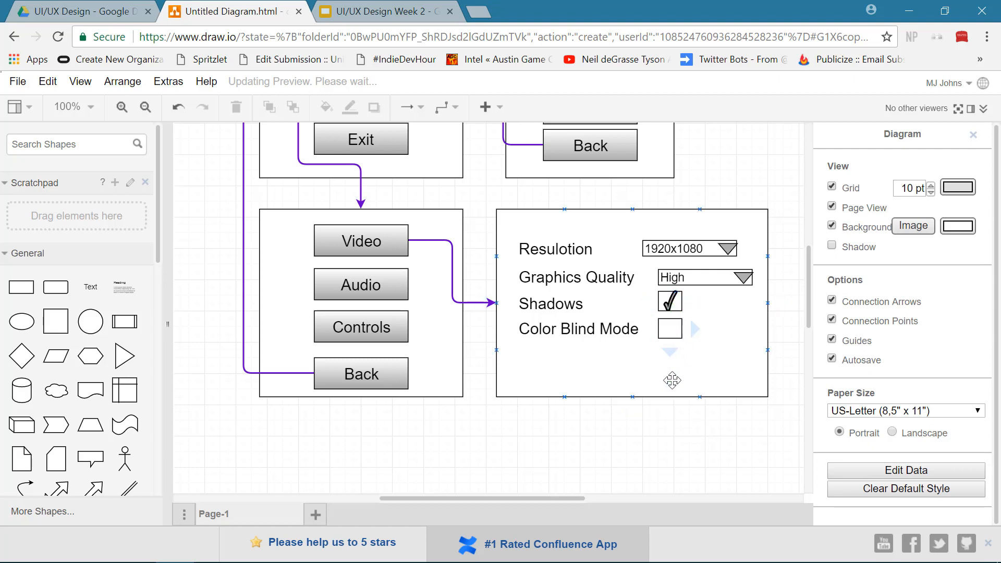
{"action": "left_click", "coordinate": [670, 302]}
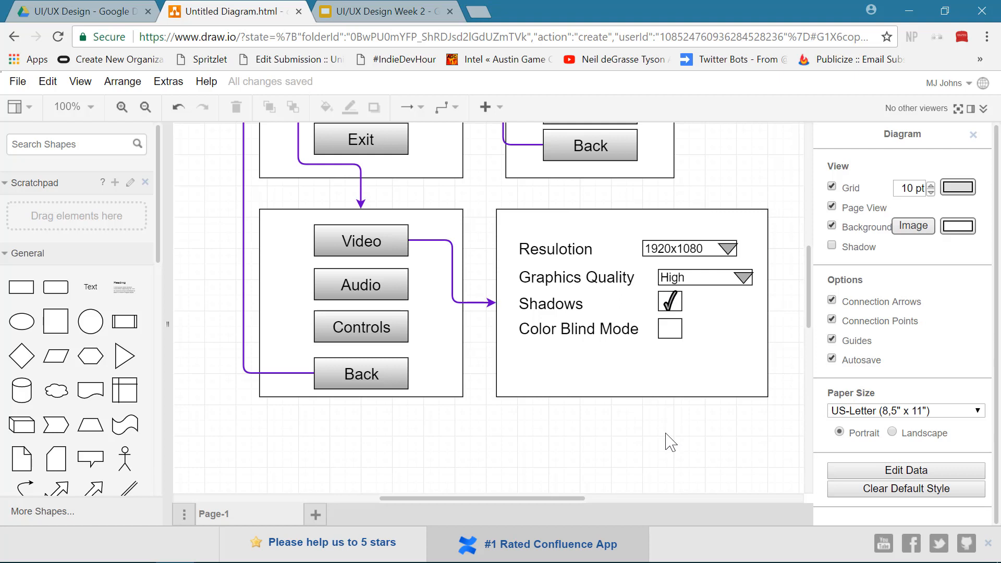
{"action": "scroll", "coordinate": [738, 385], "scroll_direction": "up", "scroll_amount": 3}
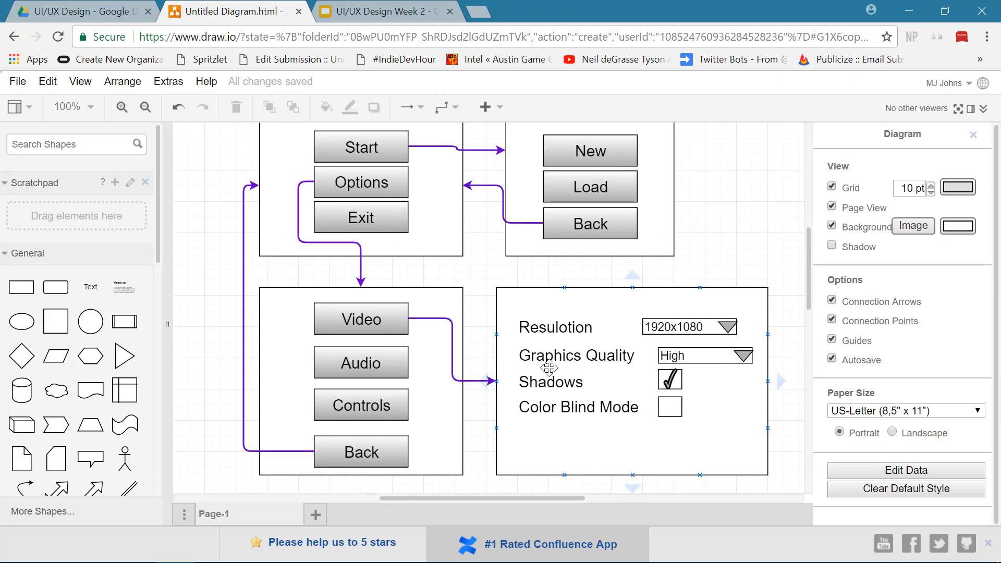
{"action": "scroll", "coordinate": [567, 367], "scroll_direction": "down", "scroll_amount": 3}
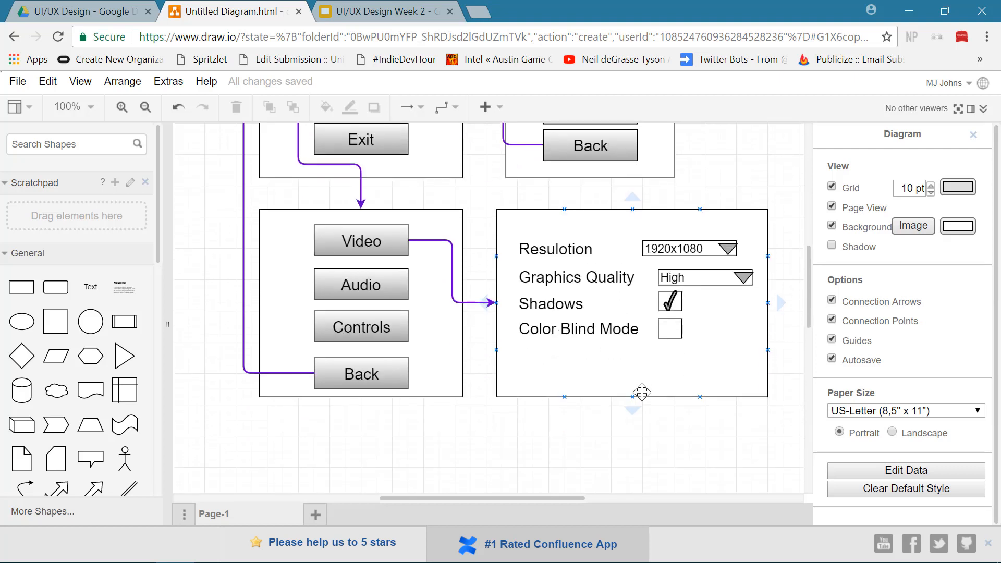
{"action": "scroll", "coordinate": [671, 431], "scroll_direction": "down", "scroll_amount": 3}
{"action": "left_click", "coordinate": [364, 208]}
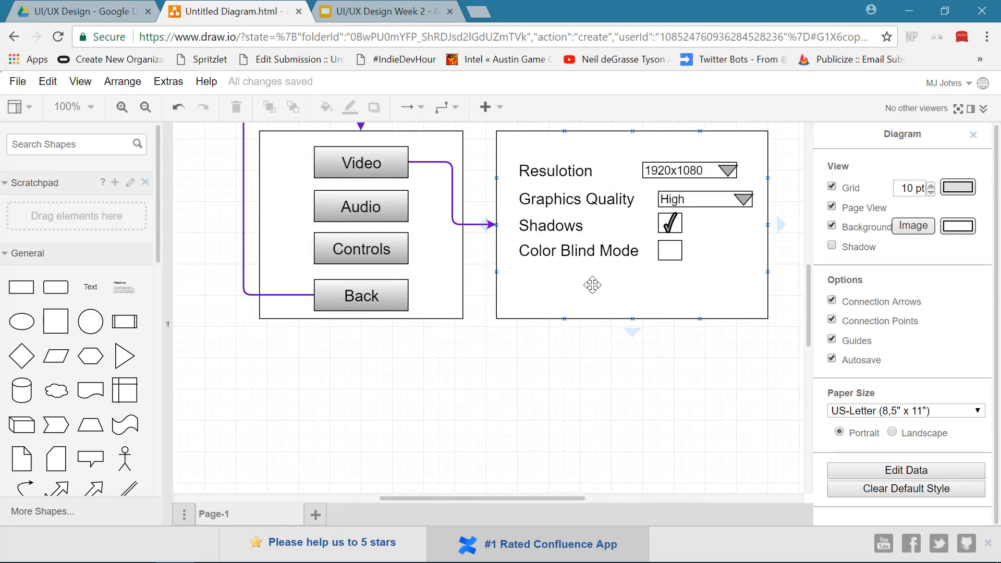
{"action": "scroll", "coordinate": [590, 285], "scroll_direction": "up", "scroll_amount": 5}
{"action": "left_click", "coordinate": [283, 324]}
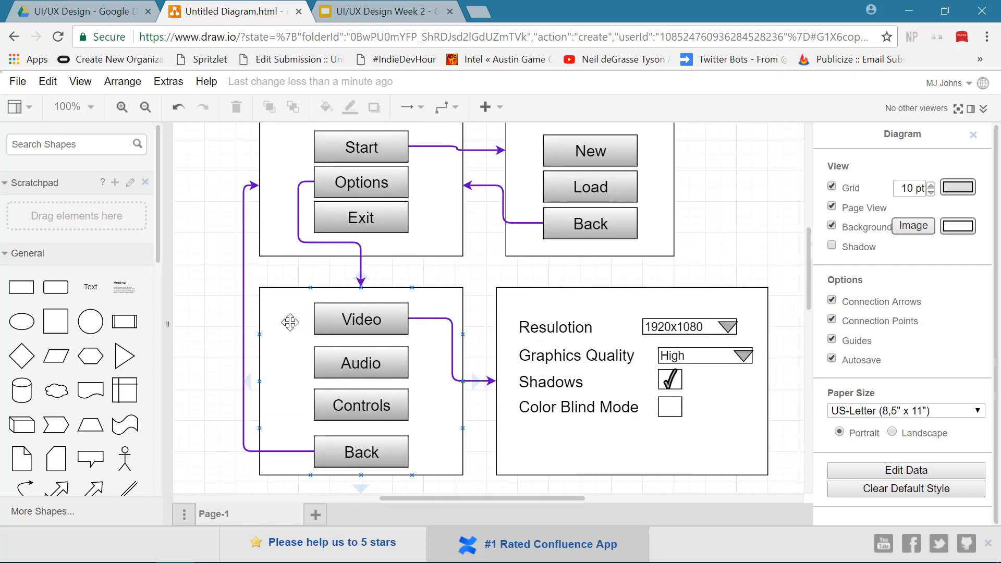
Add an empty screen rectangle beside the New/Load/Back screen, matching its height, and link the Load button to it with an arrow
{"action": "scroll", "coordinate": [519, 329], "scroll_direction": "up", "scroll_amount": 5}
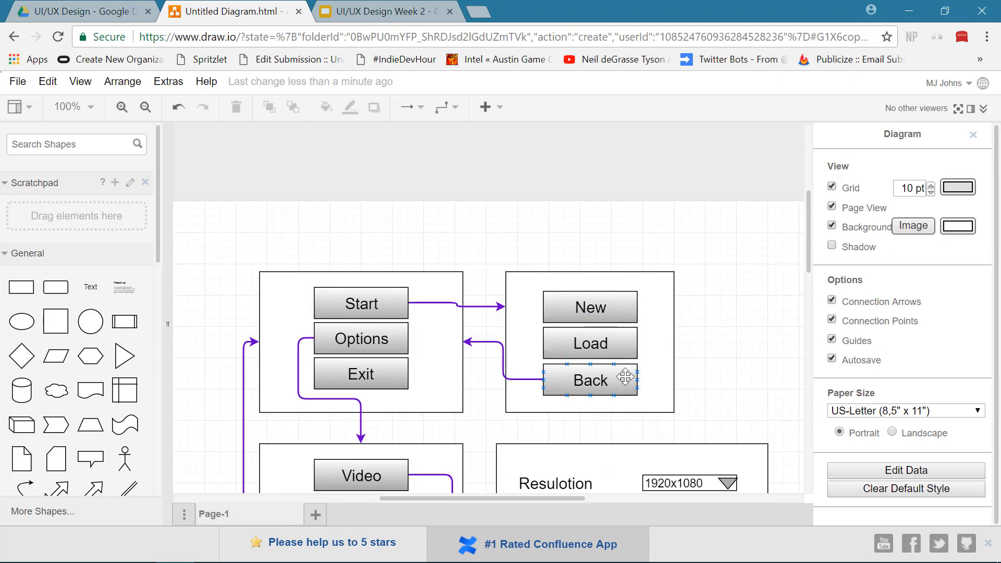
{"action": "left_click_drag", "start_coordinate": [565, 500], "coordinate": [612, 502]}
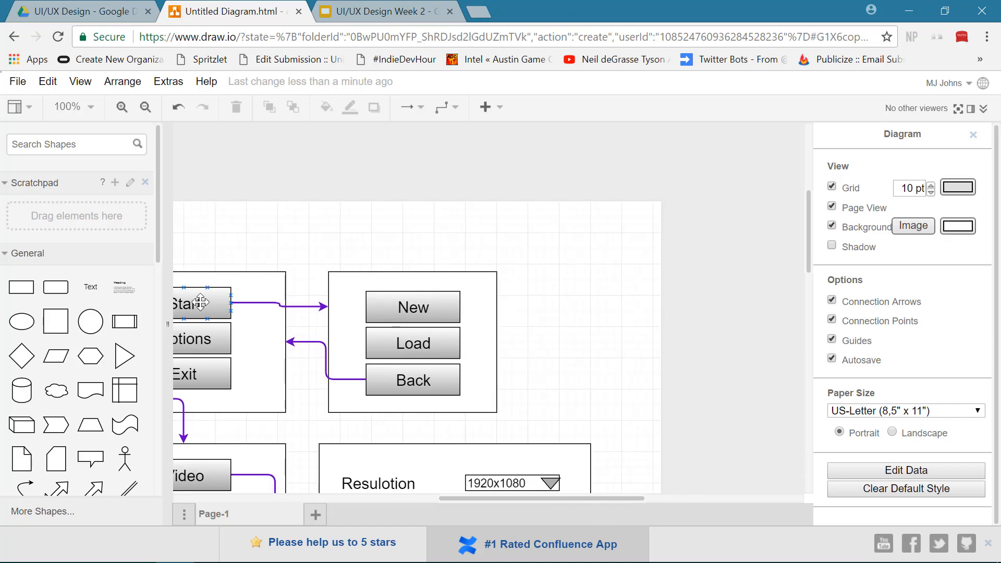
{"action": "left_click_drag", "start_coordinate": [21, 287], "coordinate": [530, 279]}
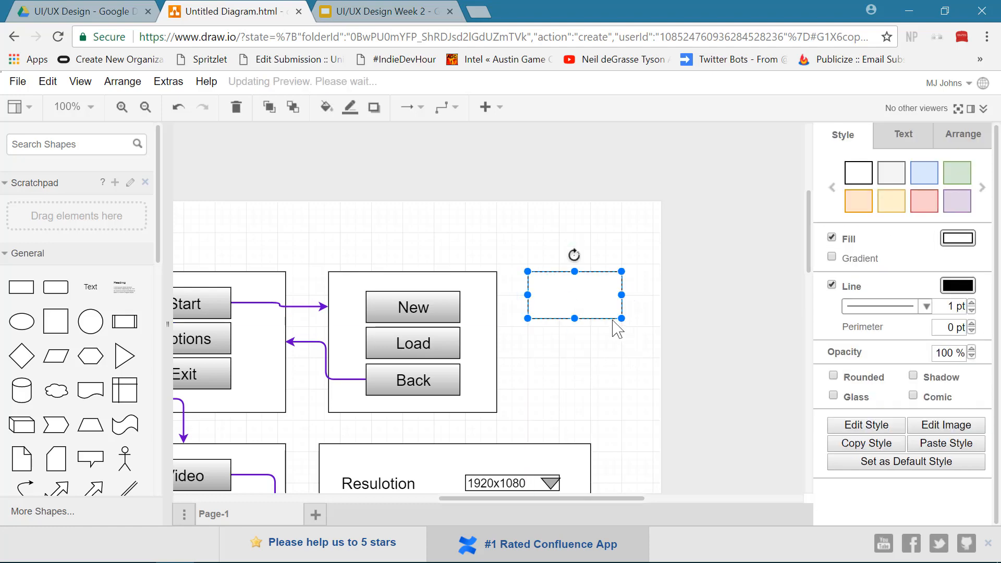
{"action": "left_click_drag", "start_coordinate": [621, 318], "coordinate": [642, 398]}
{"action": "scroll", "coordinate": [710, 376], "scroll_direction": "down", "scroll_amount": 3}
{"action": "scroll", "coordinate": [712, 374], "scroll_direction": "up", "scroll_amount": 4}
{"action": "scroll", "coordinate": [673, 396], "scroll_direction": "down", "scroll_amount": 1}
{"action": "left_click_drag", "start_coordinate": [702, 373], "coordinate": [714, 419]}
{"action": "left_click_drag", "start_coordinate": [714, 416], "coordinate": [714, 412]}
{"action": "left_click", "coordinate": [678, 438]}
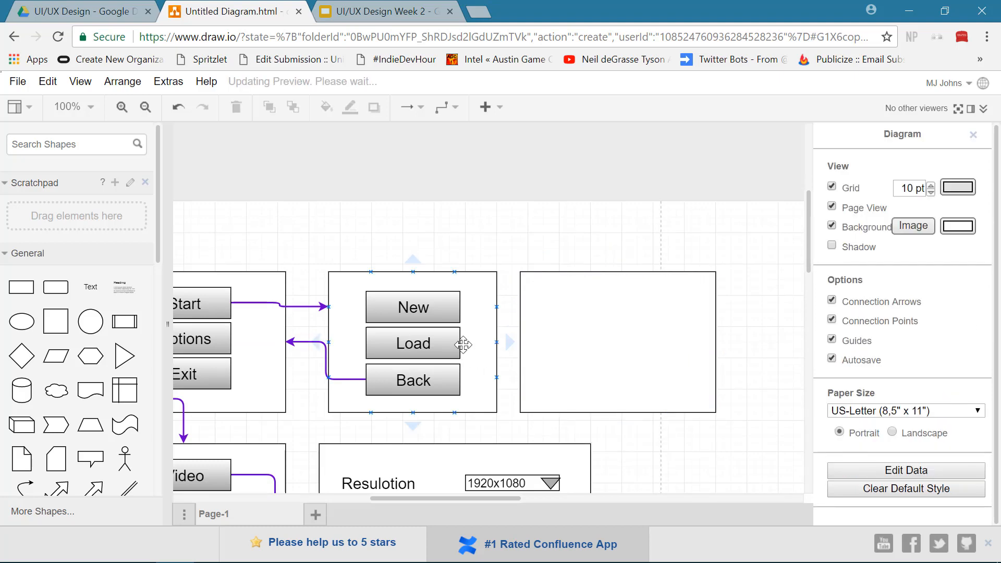
{"action": "left_click_drag", "start_coordinate": [456, 342], "coordinate": [520, 343]}
{"action": "left_click", "coordinate": [705, 443]}
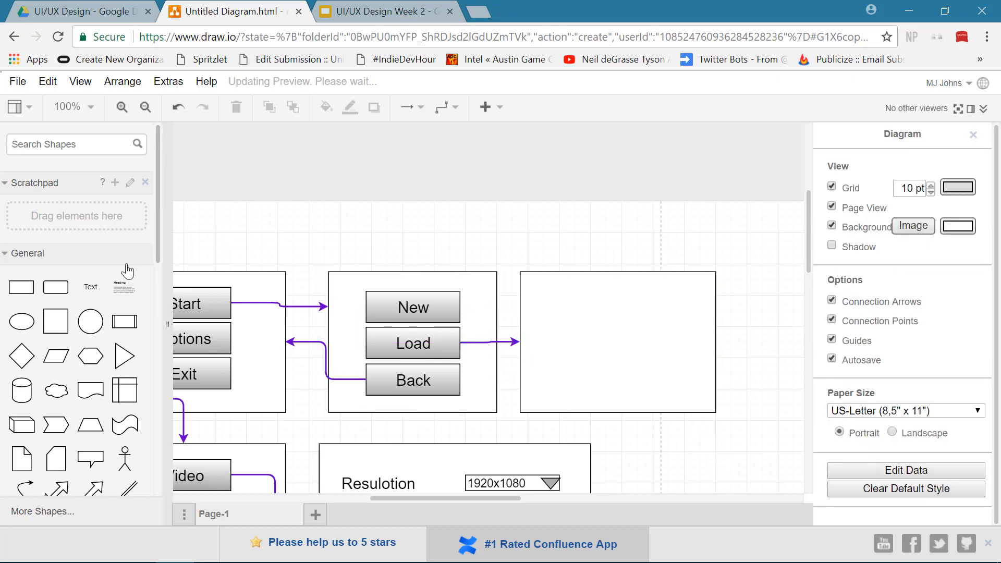
Add a second empty screen rectangle above the Load destination and link the New button to it with an arrow
{"action": "left_click_drag", "start_coordinate": [18, 278], "coordinate": [543, 122]}
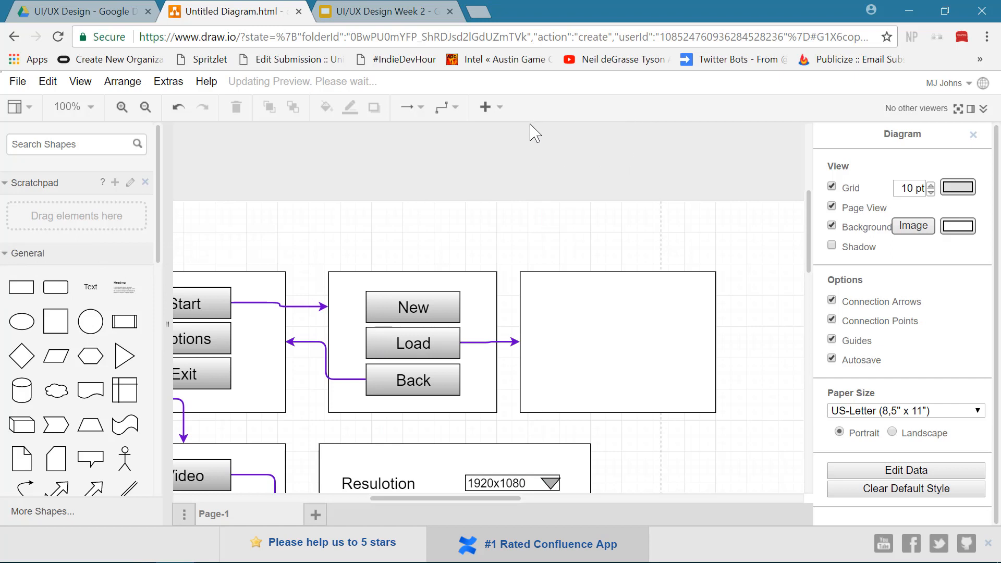
{"action": "left_click_drag", "start_coordinate": [20, 287], "coordinate": [590, 216]}
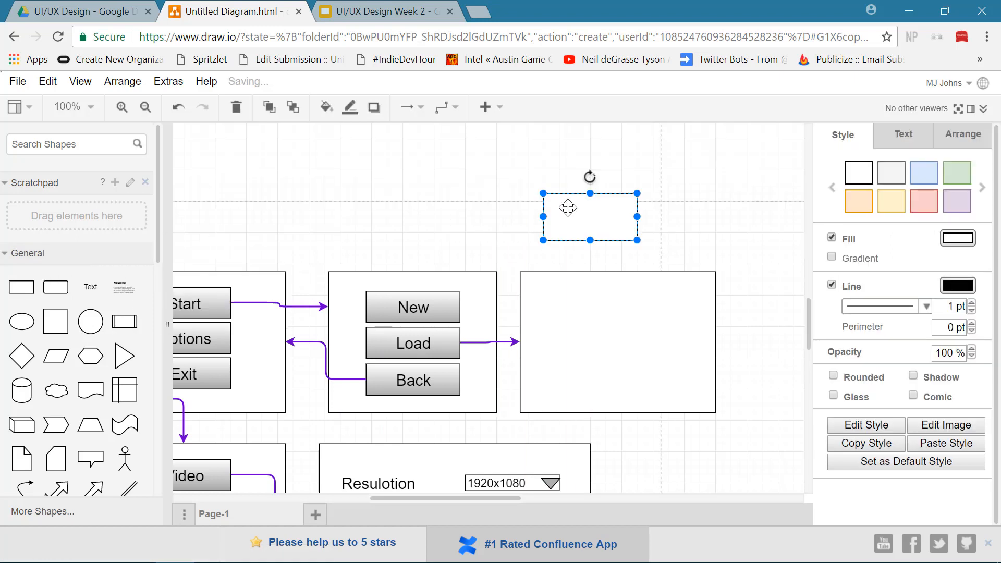
{"action": "left_click_drag", "start_coordinate": [543, 193], "coordinate": [512, 147]}
{"action": "left_click_drag", "start_coordinate": [638, 147], "coordinate": [708, 124]}
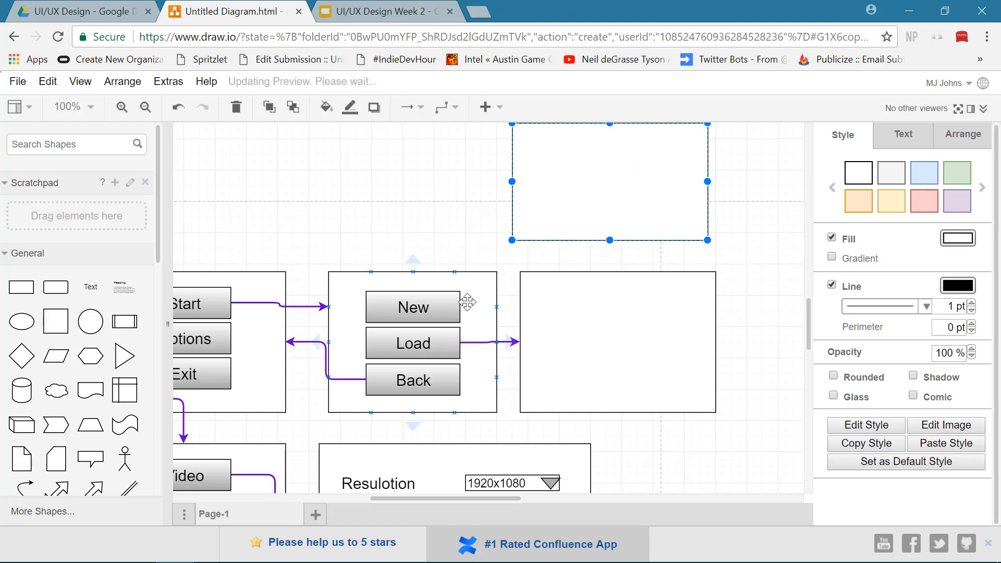
{"action": "left_click_drag", "start_coordinate": [457, 311], "coordinate": [512, 180]}
{"action": "left_click", "coordinate": [771, 292]}
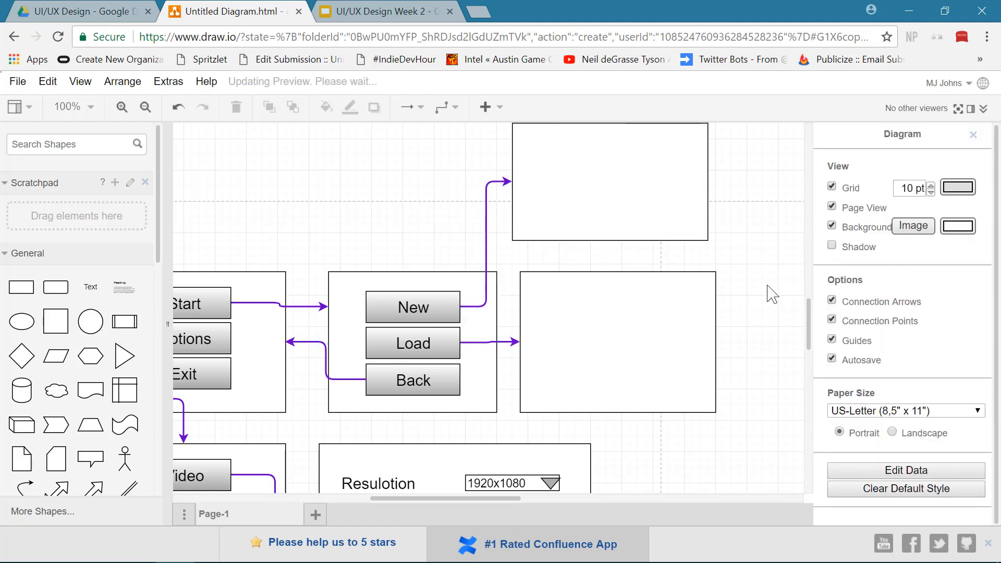
Align the New button's destination screen with the screen below it and enlarge it to the same height
{"action": "left_click", "coordinate": [635, 262]}
{"action": "left_click_drag", "start_coordinate": [608, 271], "coordinate": [616, 270]}
{"action": "left_click_drag", "start_coordinate": [617, 200], "coordinate": [617, 178]}
{"action": "left_click", "coordinate": [779, 295]}
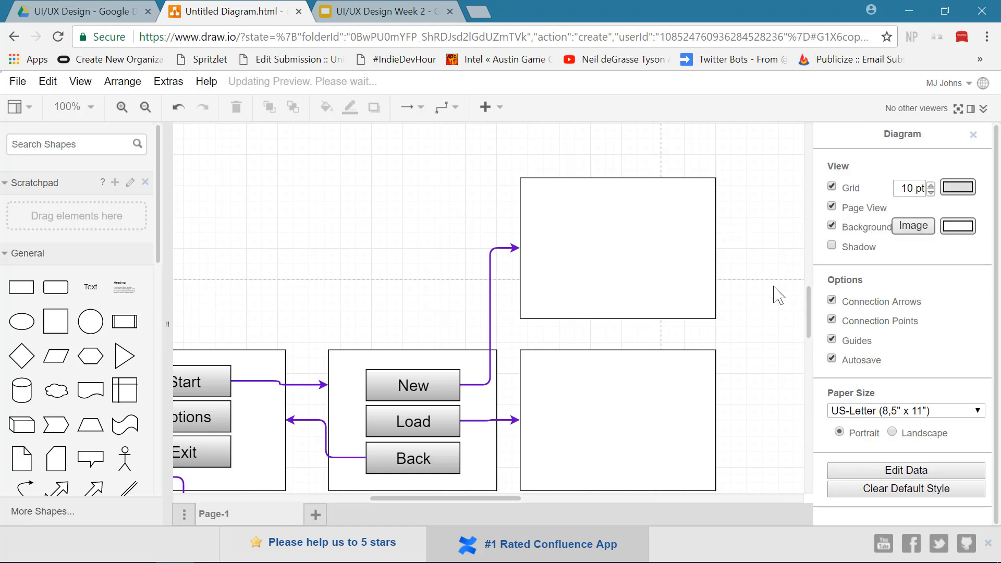
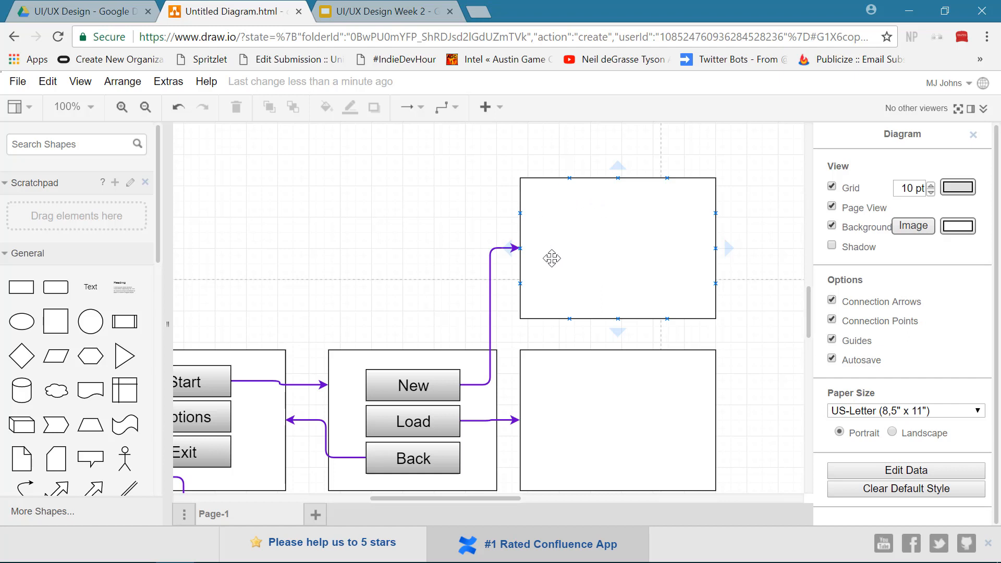
Label the New button's destination screen "Game View" and center the text horizontally
{"action": "double_click", "coordinate": [605, 243]}
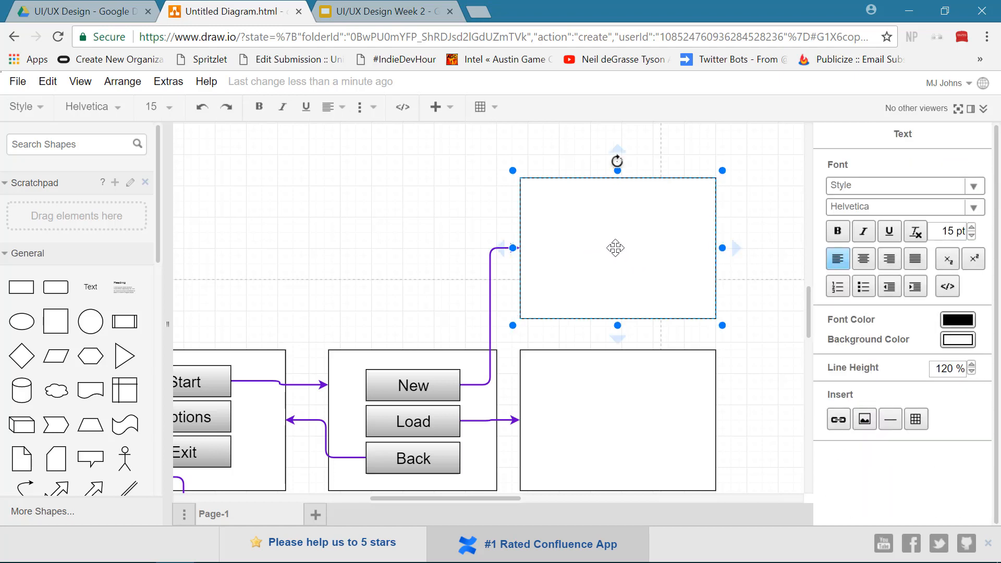
{"action": "type", "text": "Game View"}
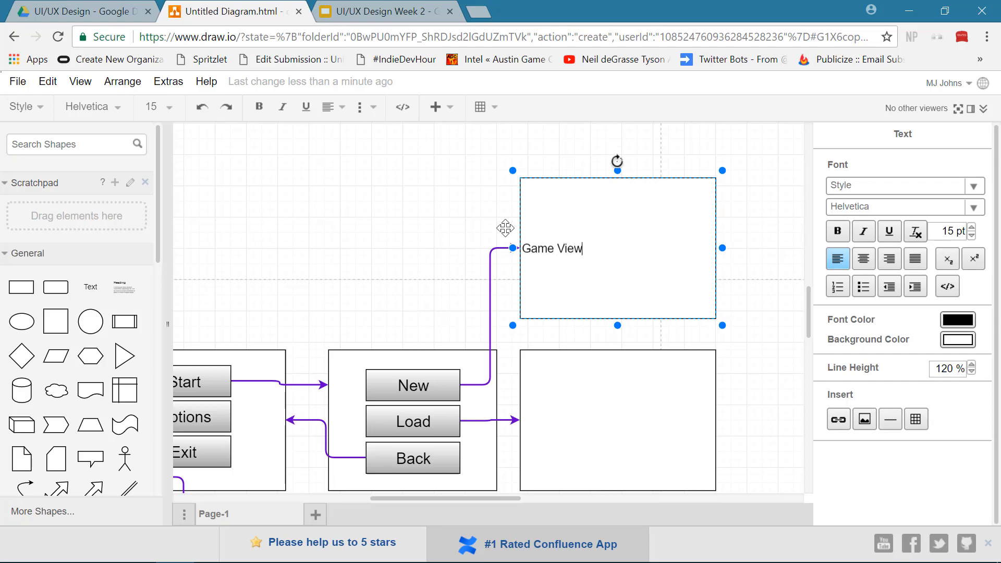
{"action": "left_click", "coordinate": [454, 232]}
{"action": "left_click", "coordinate": [696, 292]}
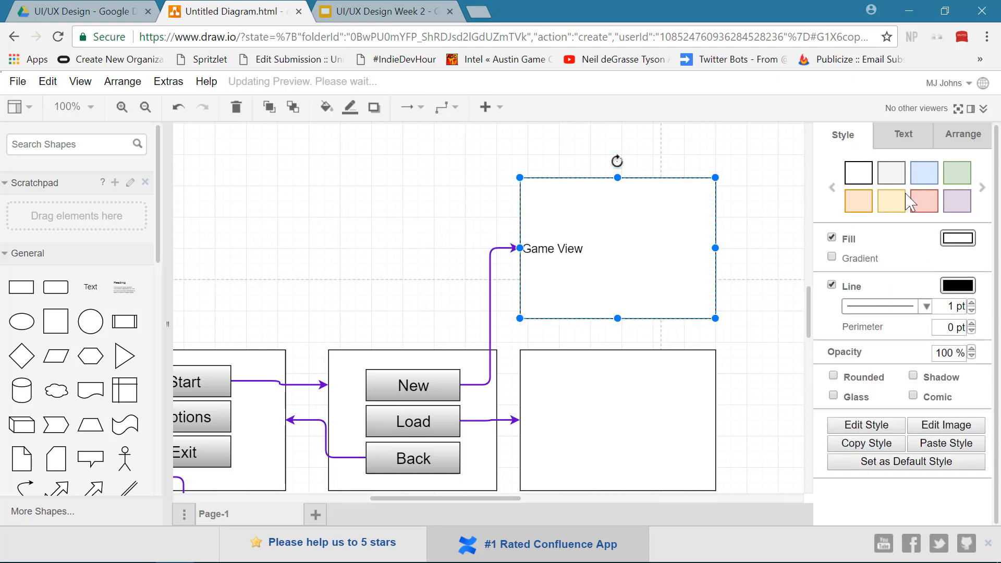
{"action": "left_click", "coordinate": [901, 135]}
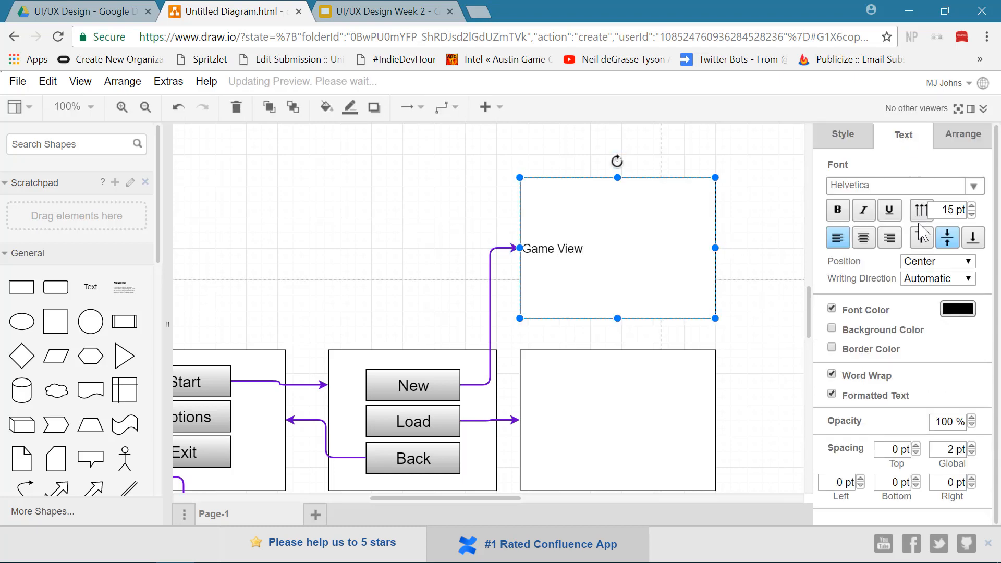
{"action": "left_click", "coordinate": [864, 238]}
{"action": "left_click", "coordinate": [743, 258]}
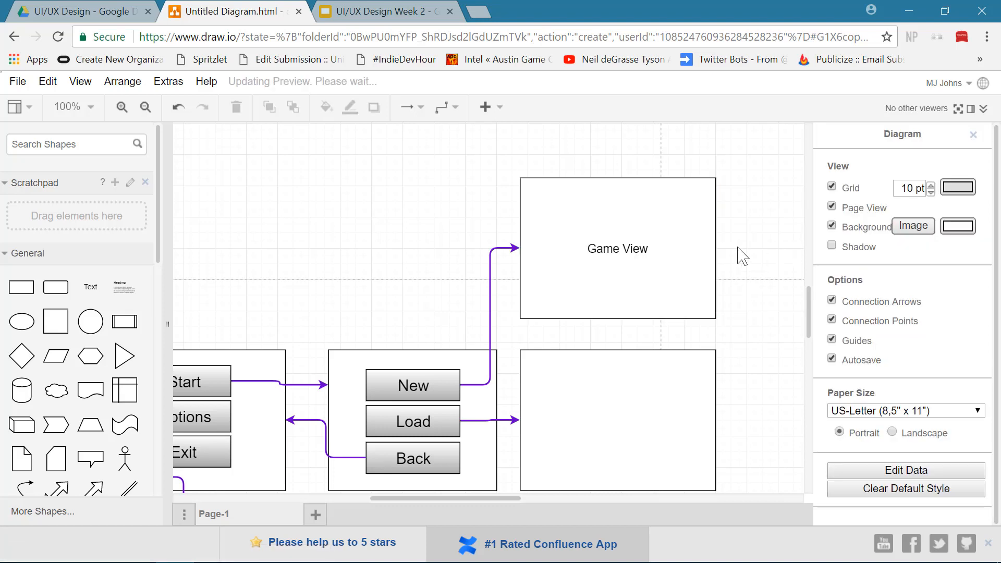
Duplicate the options screen together with its Video, Audio, Controls and Back buttons
{"action": "scroll", "coordinate": [743, 257], "scroll_direction": "up", "scroll_amount": 3}
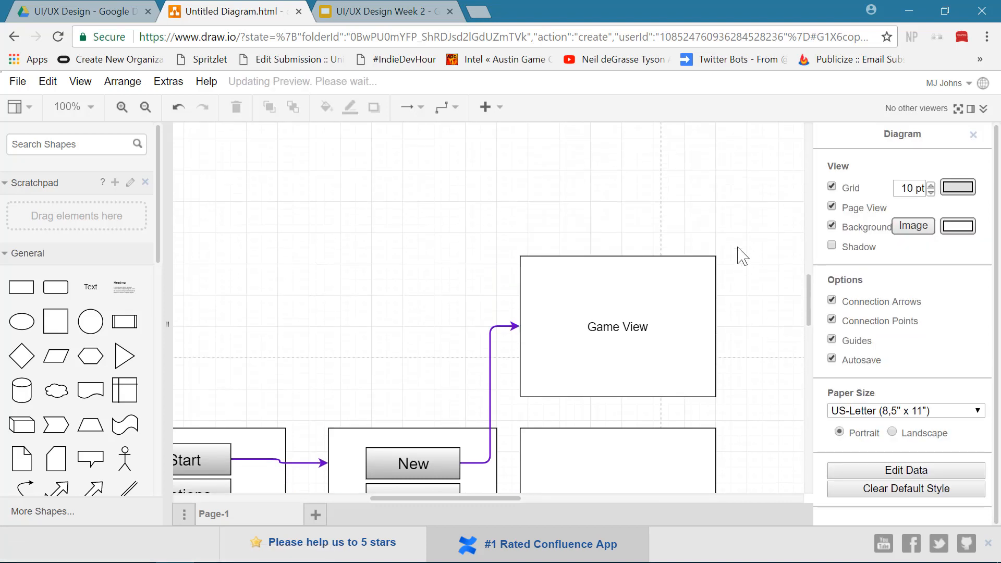
{"action": "scroll", "coordinate": [744, 257], "scroll_direction": "up", "scroll_amount": 3}
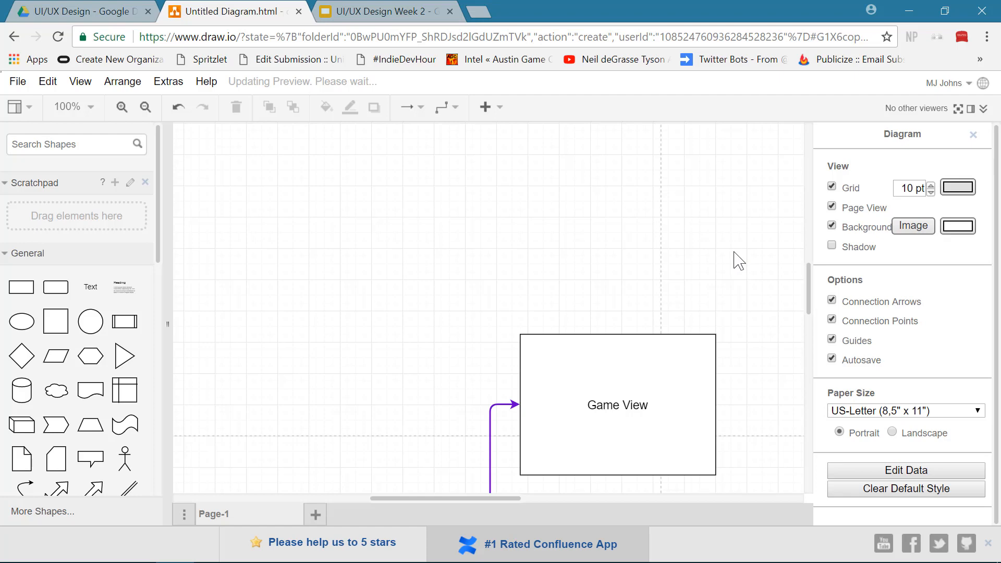
{"action": "scroll", "coordinate": [739, 261], "scroll_direction": "down", "scroll_amount": 3}
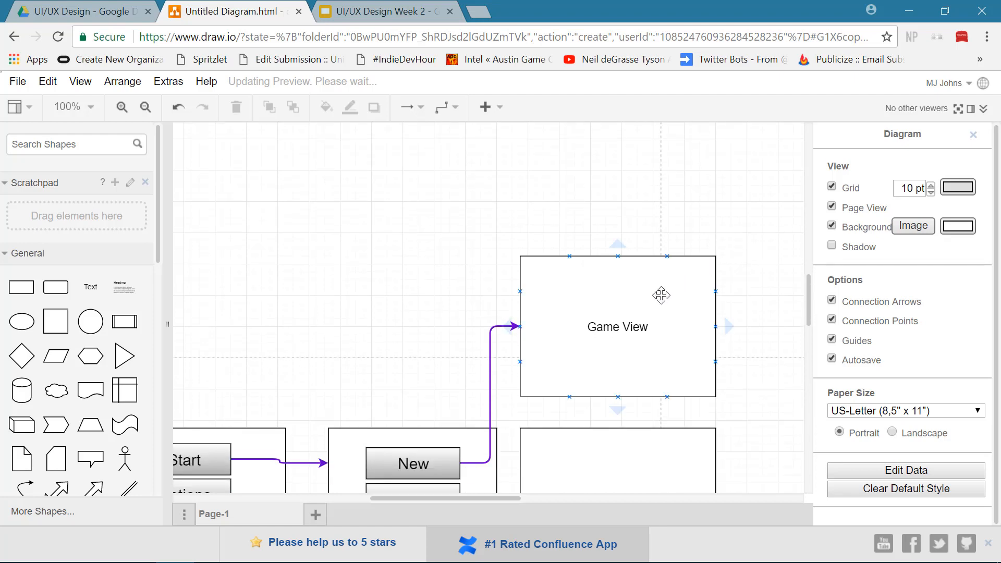
{"action": "scroll", "coordinate": [663, 302], "scroll_direction": "down", "scroll_amount": 12}
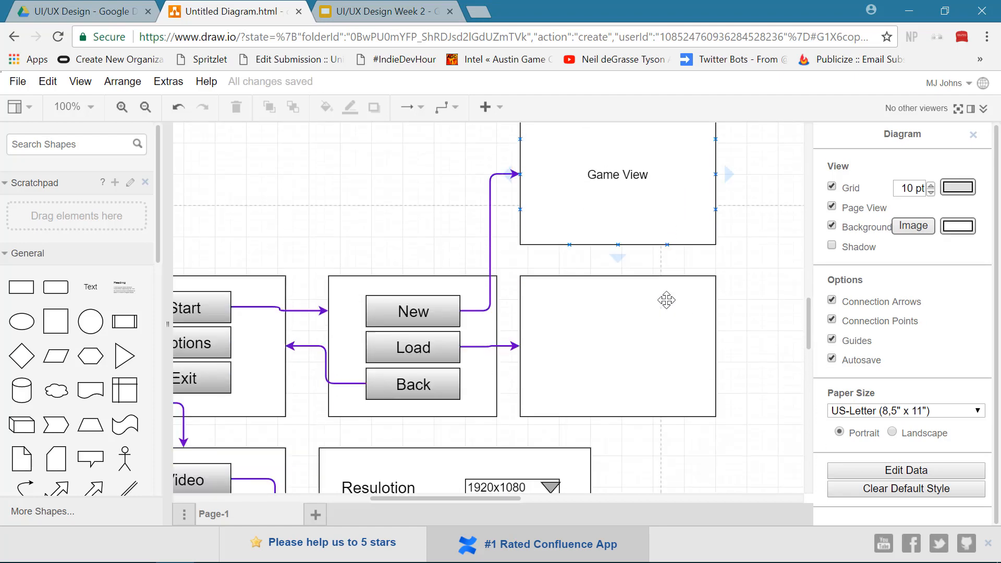
{"action": "left_click_drag", "start_coordinate": [476, 499], "coordinate": [429, 499]}
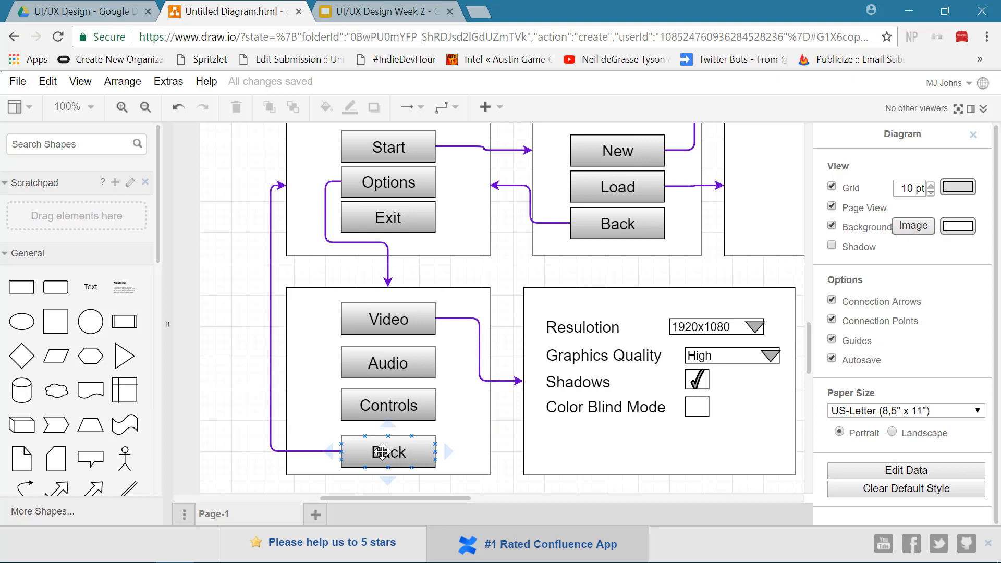
{"action": "scroll", "coordinate": [514, 474], "scroll_direction": "down", "scroll_amount": 3}
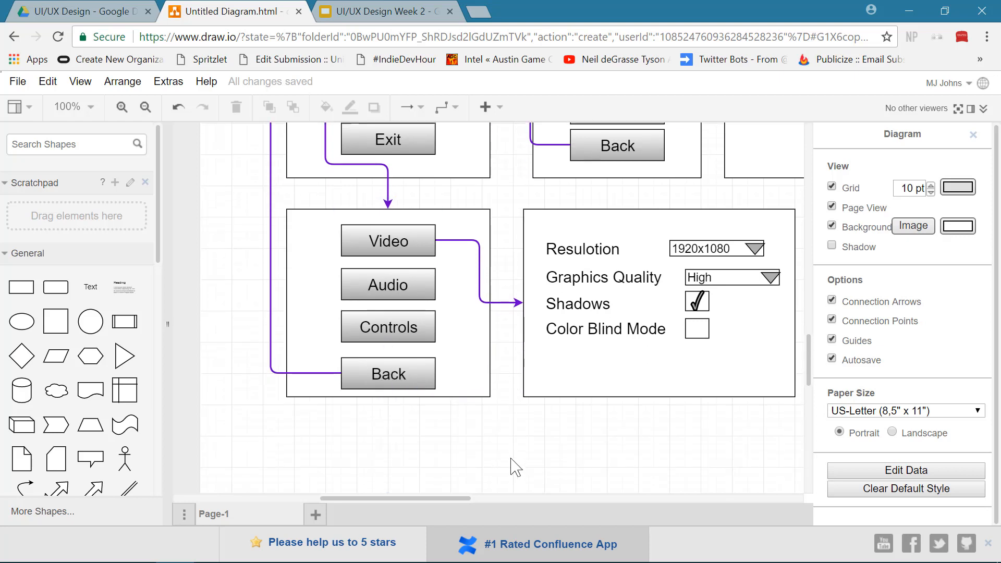
{"action": "left_click_drag", "start_coordinate": [507, 445], "coordinate": [276, 187]}
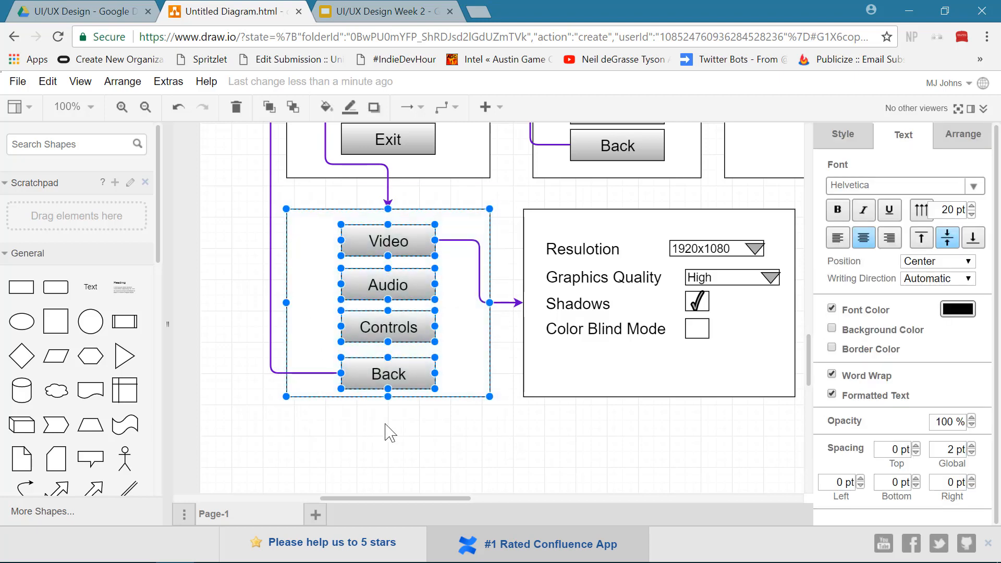
{"action": "scroll", "coordinate": [579, 391], "scroll_direction": "up", "scroll_amount": 10}
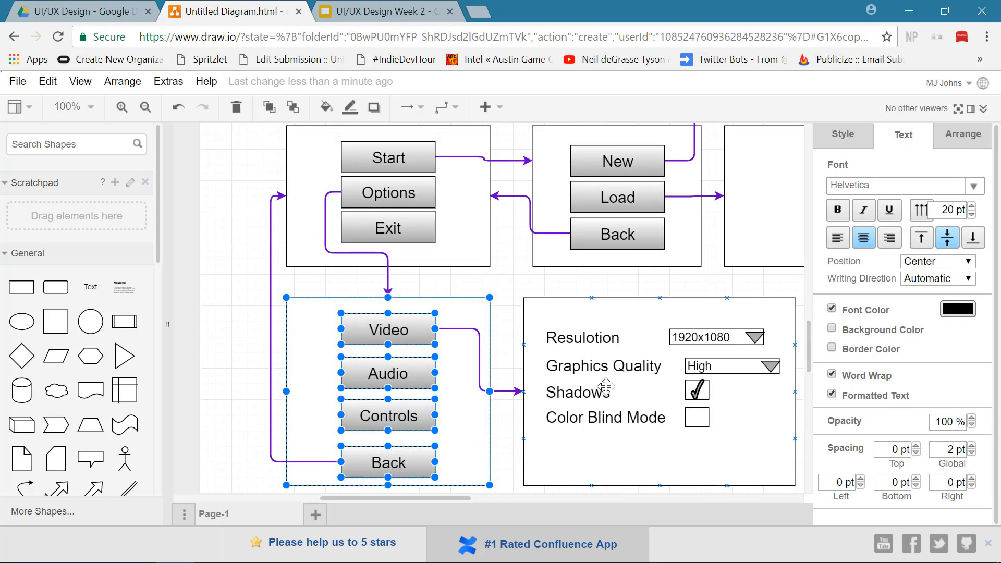
{"action": "left_click_drag", "start_coordinate": [440, 498], "coordinate": [457, 498]}
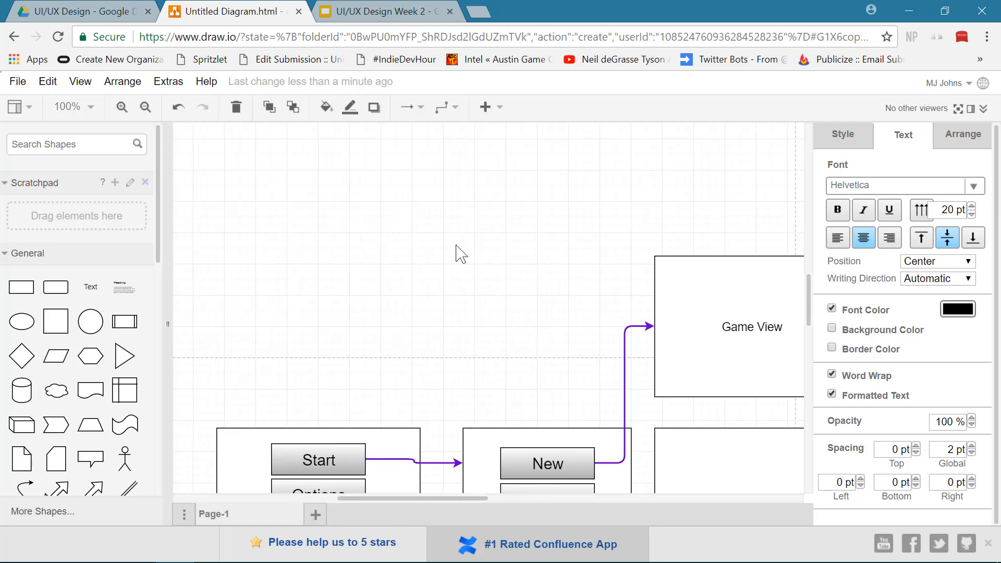
{"action": "left_click", "coordinate": [471, 229]}
{"action": "key", "text": "ctrl+v"}
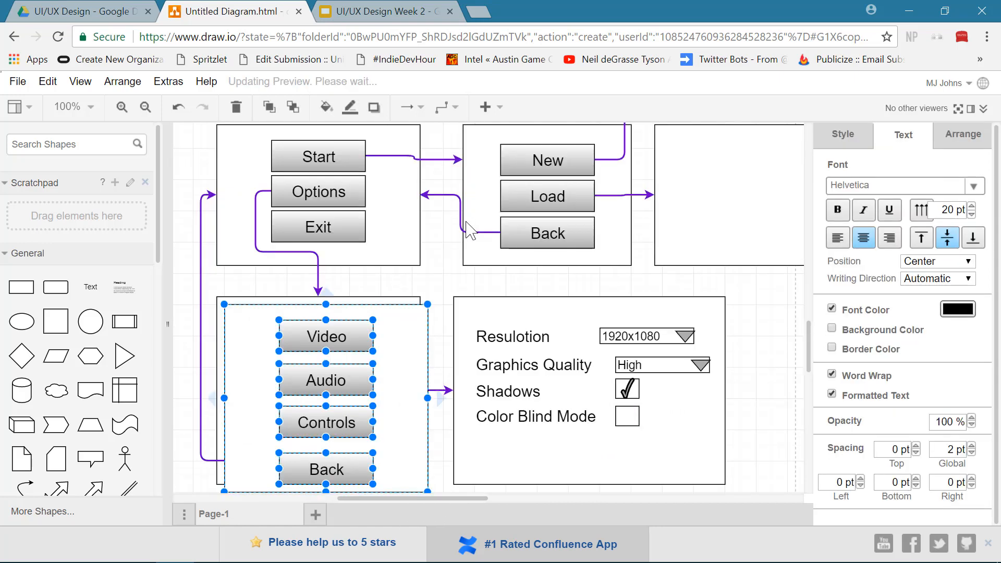
Move the duplicated options screen to the right of the Game View screen, with their lower edges aligned
{"action": "scroll", "coordinate": [399, 308], "scroll_direction": "down", "scroll_amount": 1}
{"action": "left_click_drag", "start_coordinate": [403, 334], "coordinate": [548, 235]}
{"action": "scroll", "coordinate": [582, 326], "scroll_direction": "up", "scroll_amount": 6}
{"action": "left_click_drag", "start_coordinate": [548, 384], "coordinate": [567, 125]}
{"action": "scroll", "coordinate": [552, 350], "scroll_direction": "up", "scroll_amount": 6}
{"action": "left_click_drag", "start_coordinate": [551, 350], "coordinate": [772, 176]}
{"action": "left_click_drag", "start_coordinate": [422, 499], "coordinate": [487, 502]}
{"action": "left_click_drag", "start_coordinate": [523, 277], "coordinate": [797, 314]}
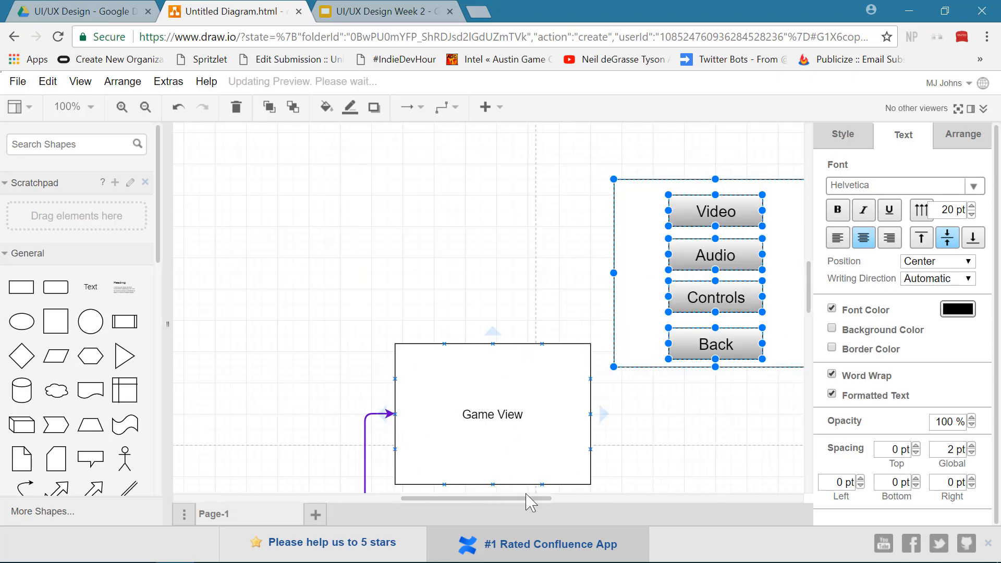
{"action": "left_click_drag", "start_coordinate": [543, 499], "coordinate": [576, 500]}
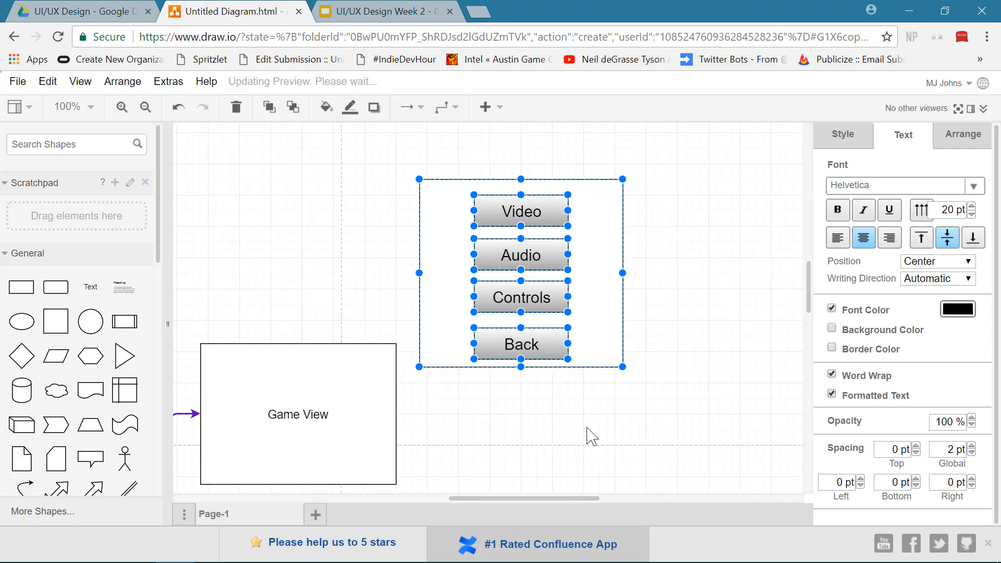
{"action": "scroll", "coordinate": [592, 436], "scroll_direction": "down", "scroll_amount": 3}
{"action": "left_click_drag", "start_coordinate": [578, 256], "coordinate": [658, 381]}
{"action": "left_click", "coordinate": [750, 418]}
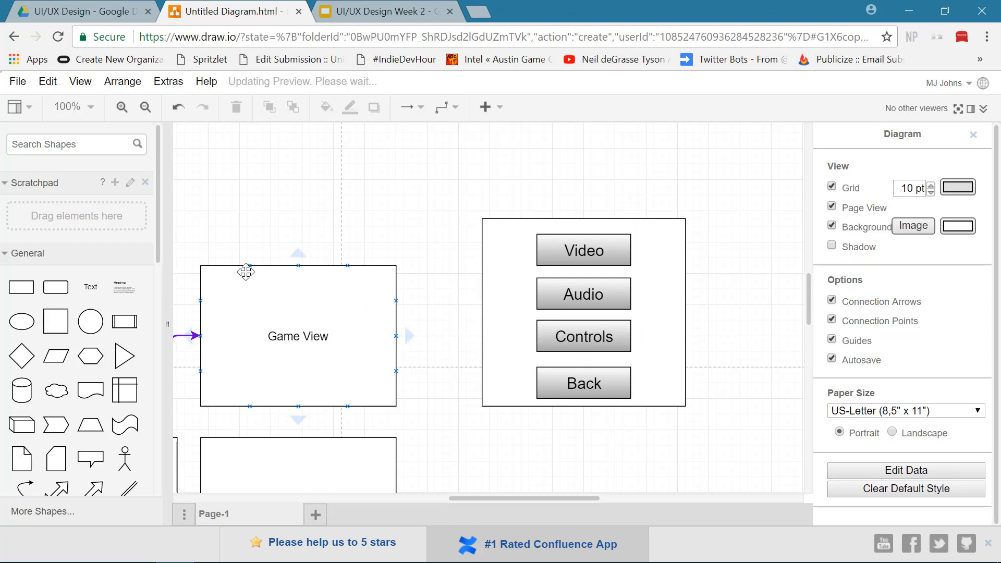
Link the Game View screen to the duplicated options screen with an arrow labelled "Escape"
{"action": "left_click_drag", "start_coordinate": [396, 335], "coordinate": [484, 302]}
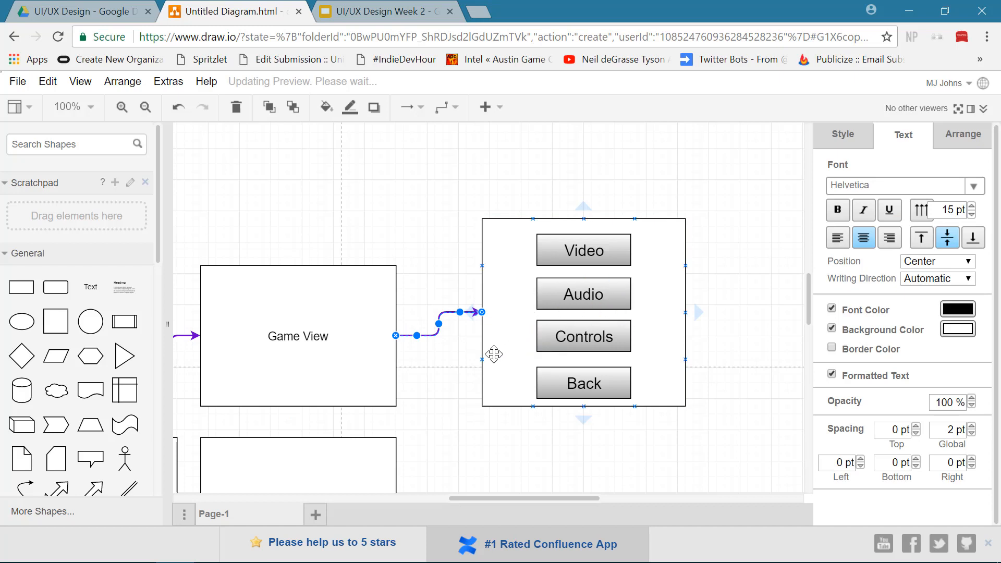
{"action": "left_click", "coordinate": [431, 389]}
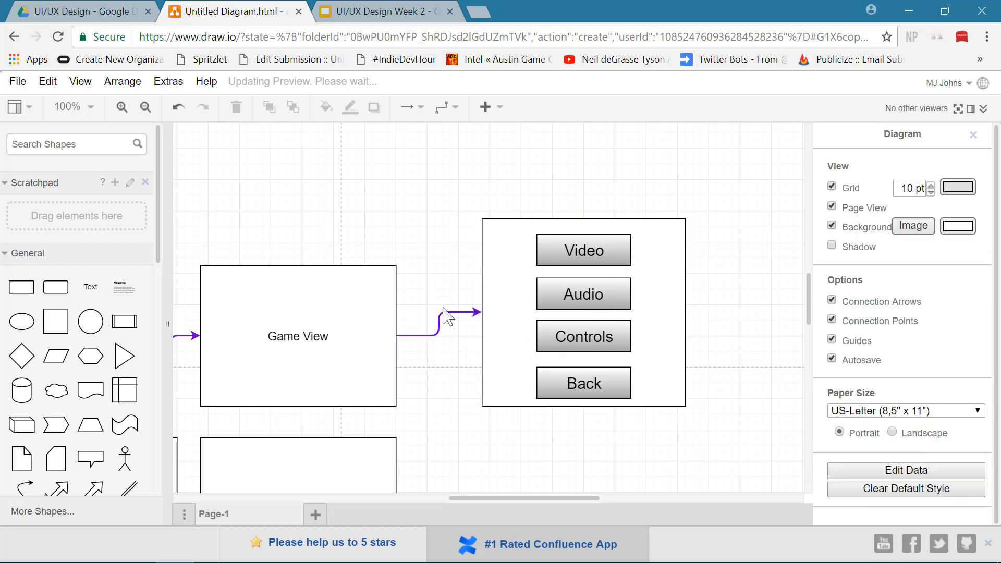
{"action": "double_click", "coordinate": [425, 336]}
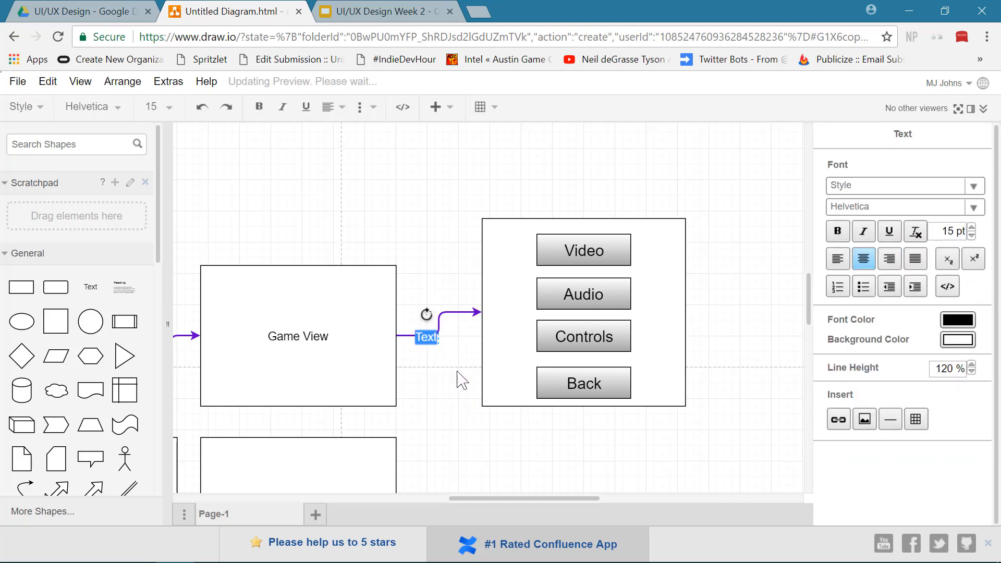
{"action": "type", "text": "Escape"}
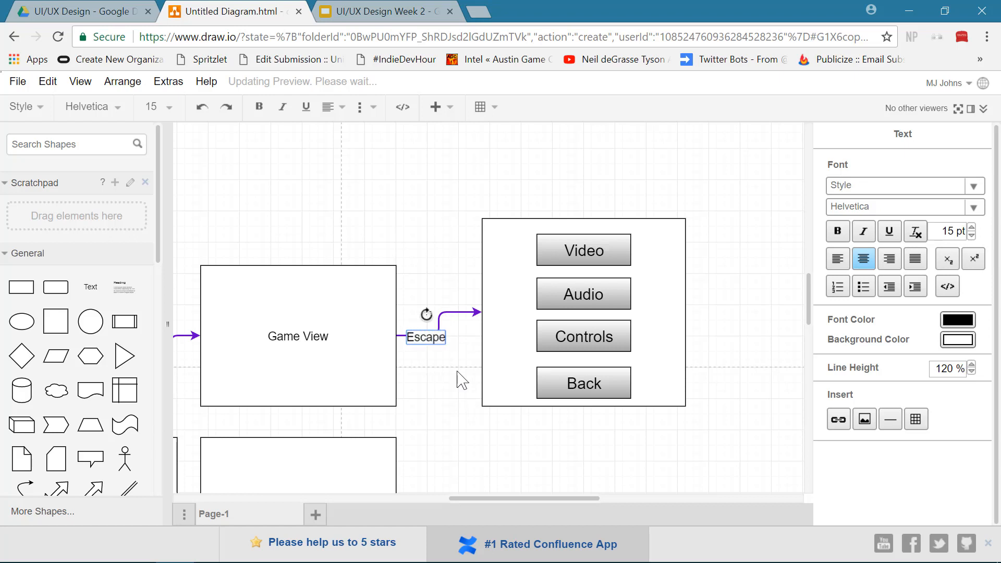
{"action": "left_click", "coordinate": [461, 380]}
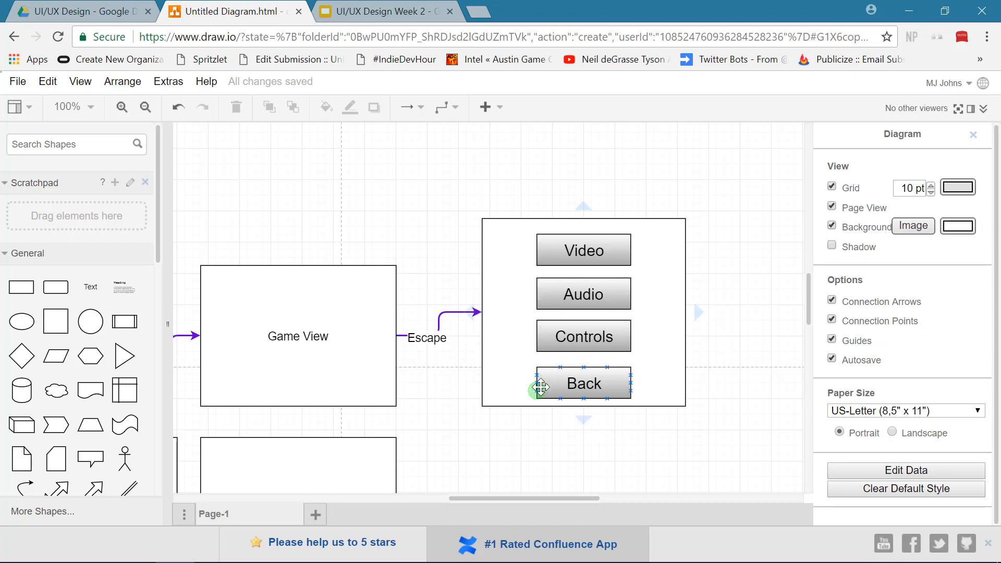
Link the Back button of the duplicated options screen to the Game View screen with an arrow
{"action": "left_click_drag", "start_coordinate": [540, 385], "coordinate": [393, 370]}
{"action": "left_click", "coordinate": [462, 453]}
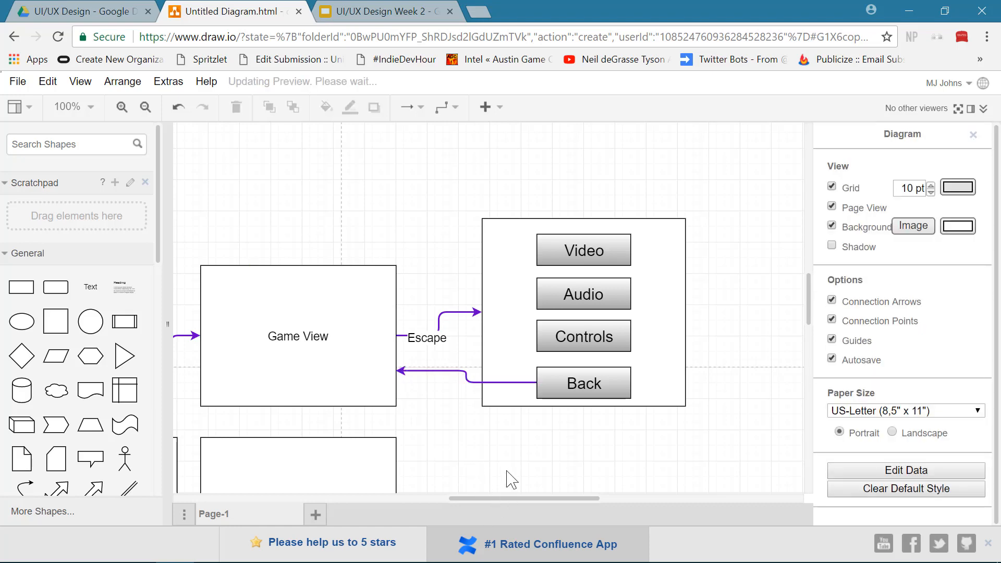
Examine the game view, menu, options, video settings and load screens for parts of the wireframe still missing
{"action": "scroll", "coordinate": [510, 477], "scroll_direction": "down", "scroll_amount": 5}
{"action": "left_click_drag", "start_coordinate": [508, 496], "coordinate": [386, 494]}
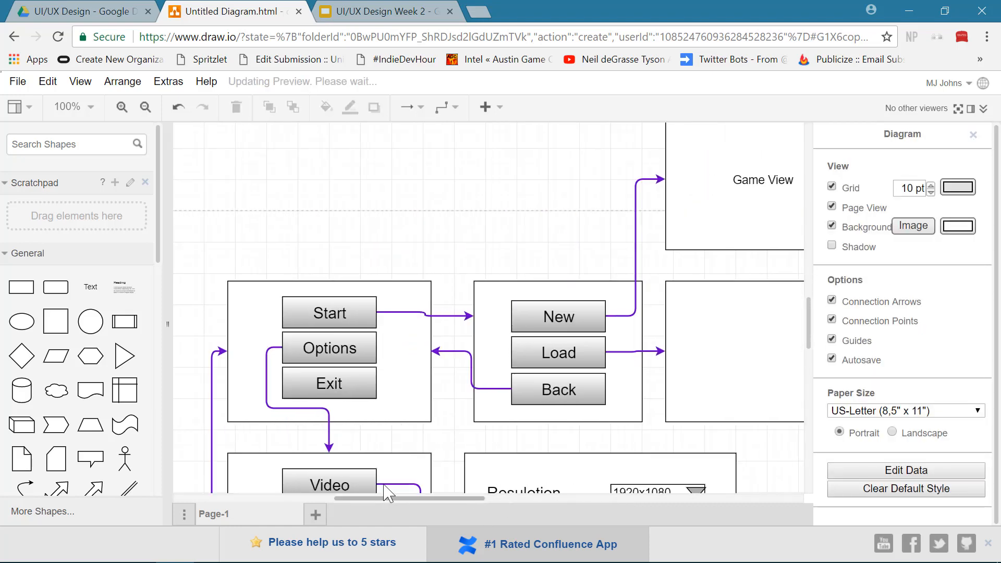
{"action": "scroll", "coordinate": [392, 443], "scroll_direction": "left", "scroll_amount": 3}
{"action": "scroll", "coordinate": [393, 439], "scroll_direction": "down", "scroll_amount": 8}
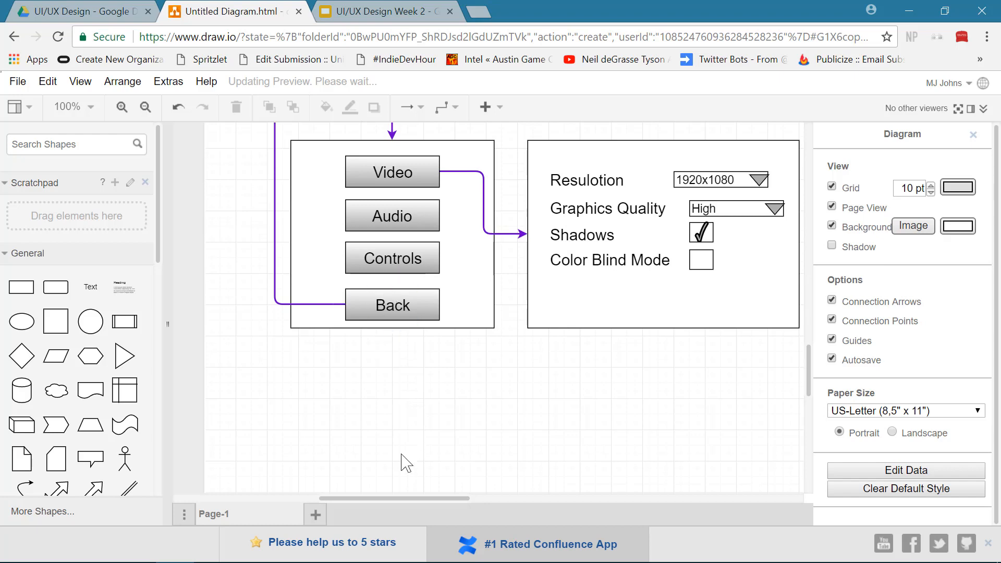
{"action": "left_click_drag", "start_coordinate": [393, 497], "coordinate": [433, 498]}
{"action": "scroll", "coordinate": [509, 415], "scroll_direction": "up", "scroll_amount": 3}
{"action": "left_click", "coordinate": [504, 409]}
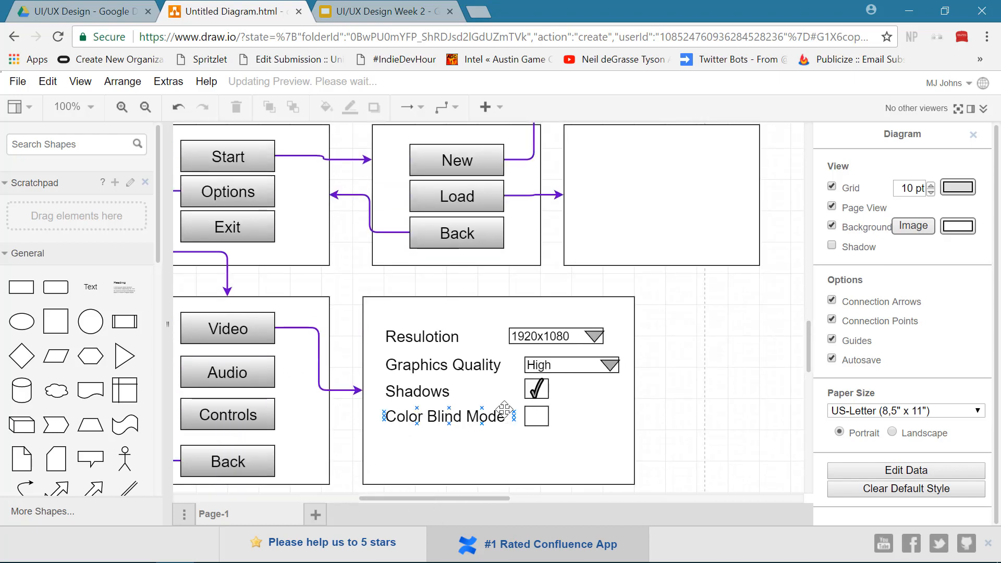
{"action": "scroll", "coordinate": [600, 374], "scroll_direction": "up", "scroll_amount": 8}
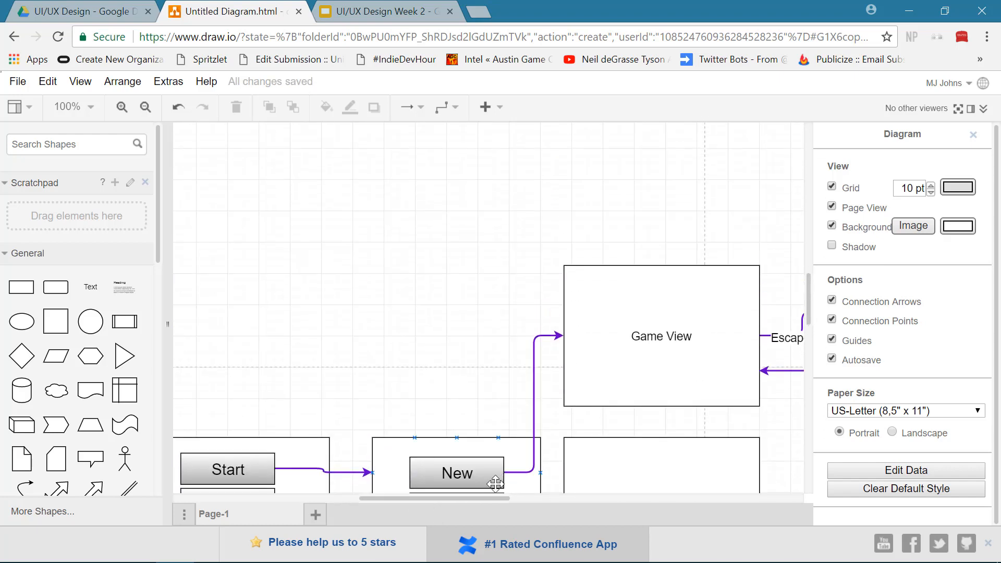
{"action": "left_click_drag", "start_coordinate": [483, 500], "coordinate": [527, 511]}
{"action": "scroll", "coordinate": [529, 430], "scroll_direction": "down", "scroll_amount": 1}
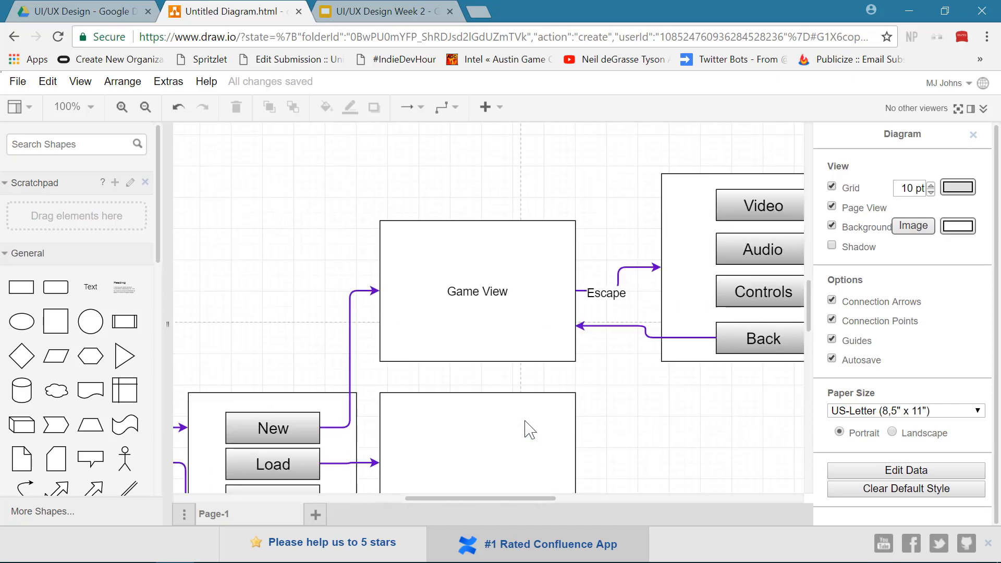
{"action": "scroll", "coordinate": [530, 430], "scroll_direction": "down", "scroll_amount": 3}
{"action": "left_click", "coordinate": [490, 365]}
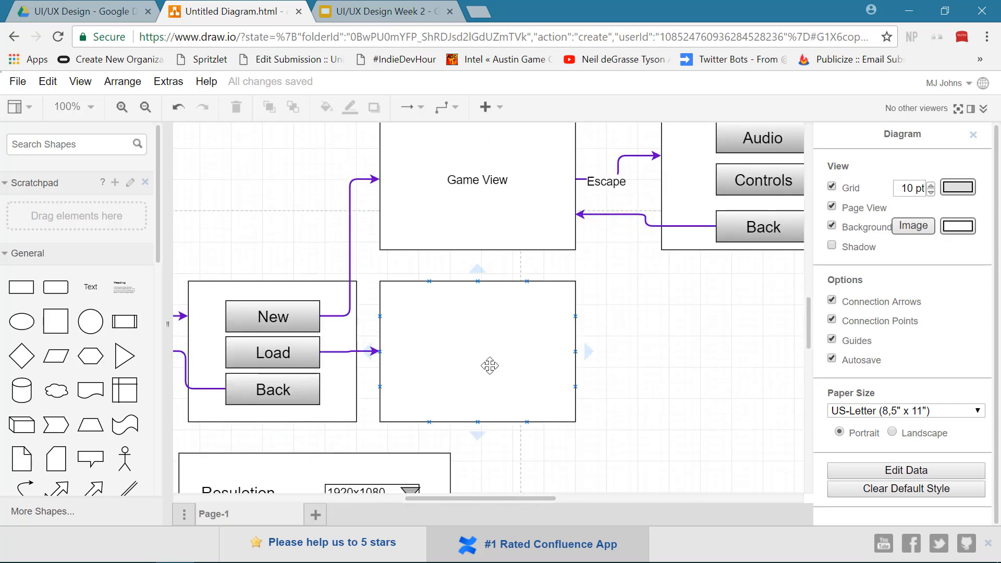
Place three stacked copies of the start screen's Back button inside the empty load screen
{"action": "left_click", "coordinate": [273, 320]}
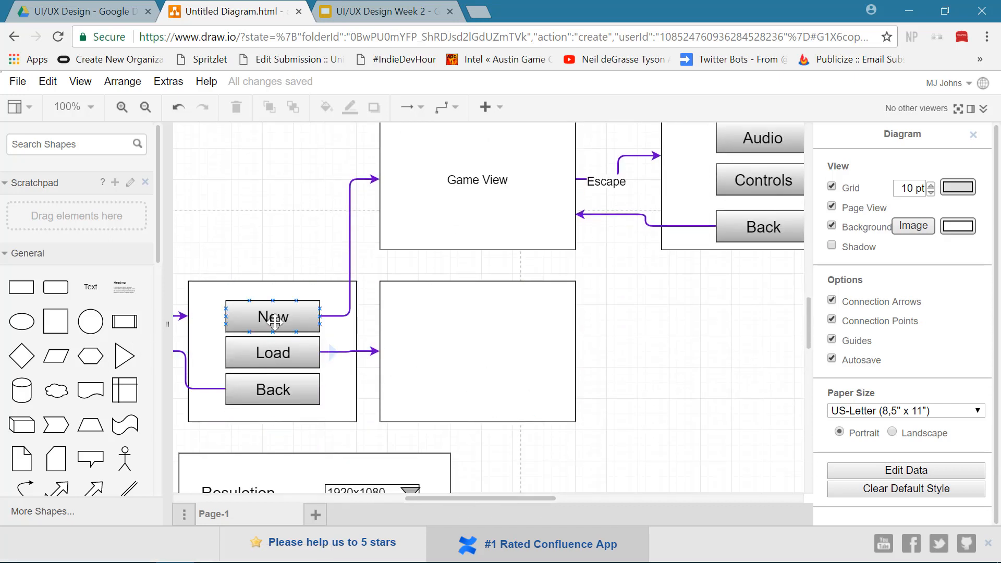
{"action": "left_click", "coordinate": [289, 391]}
{"action": "left_click", "coordinate": [264, 390]}
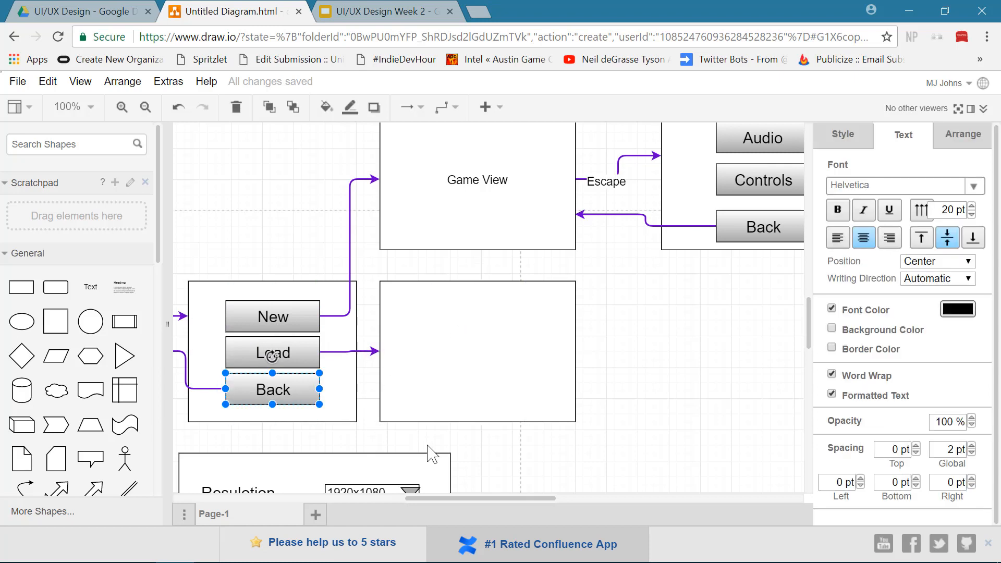
{"action": "left_click_drag", "start_coordinate": [274, 385], "coordinate": [494, 391]}
{"action": "left_click", "coordinate": [536, 467]}
{"action": "left_click", "coordinate": [478, 392]}
{"action": "left_click_drag", "start_coordinate": [478, 392], "coordinate": [469, 348]}
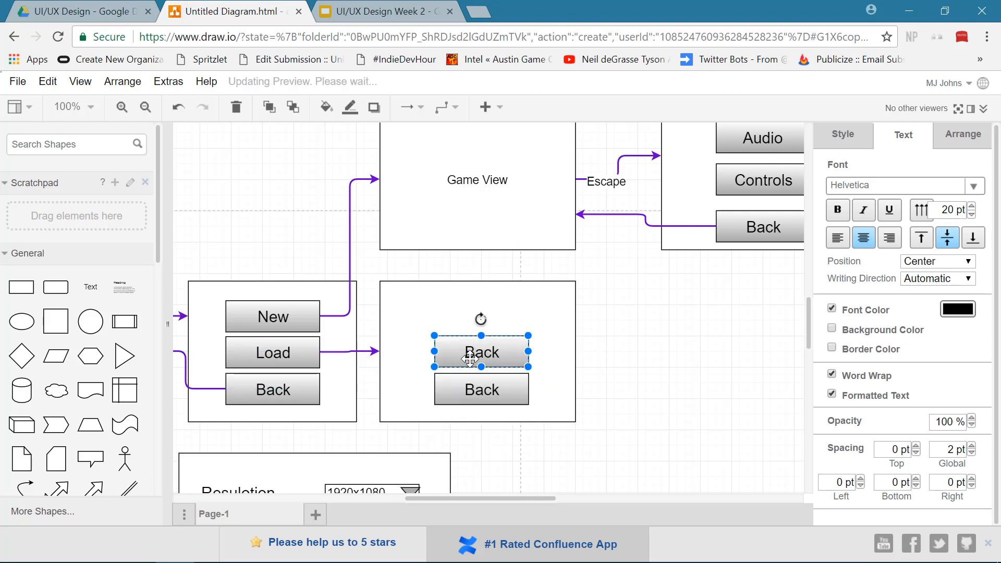
{"action": "left_click_drag", "start_coordinate": [470, 359], "coordinate": [461, 314]}
Relabel the upper two buttons of the load screen "Save 1" and "Save 2"
{"action": "double_click", "coordinate": [472, 312]}
{"action": "type", "text": "Save 1"}
{"action": "left_click", "coordinate": [482, 354]}
{"action": "double_click", "coordinate": [482, 354]}
{"action": "type", "text": "Save 2"}
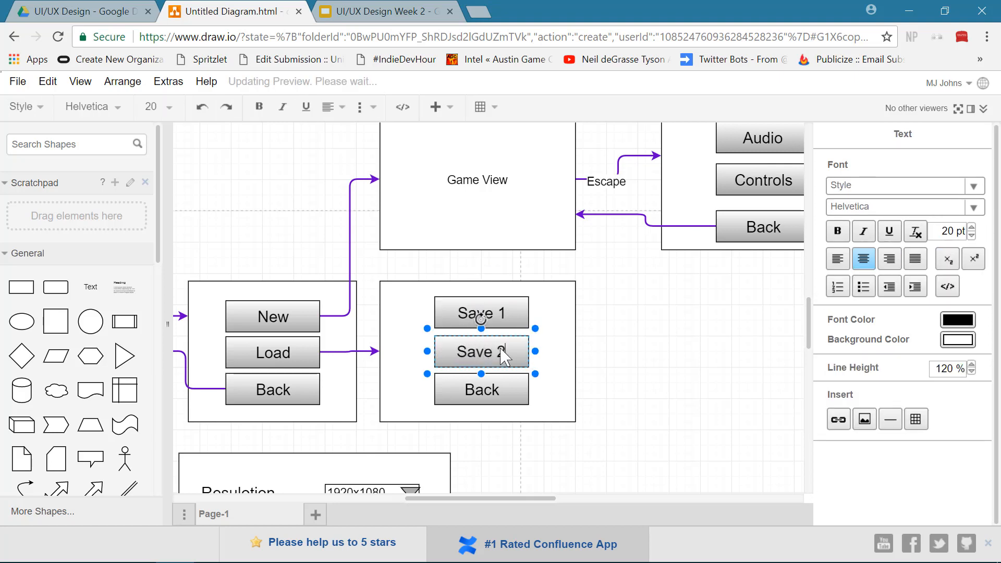
{"action": "left_click", "coordinate": [658, 420]}
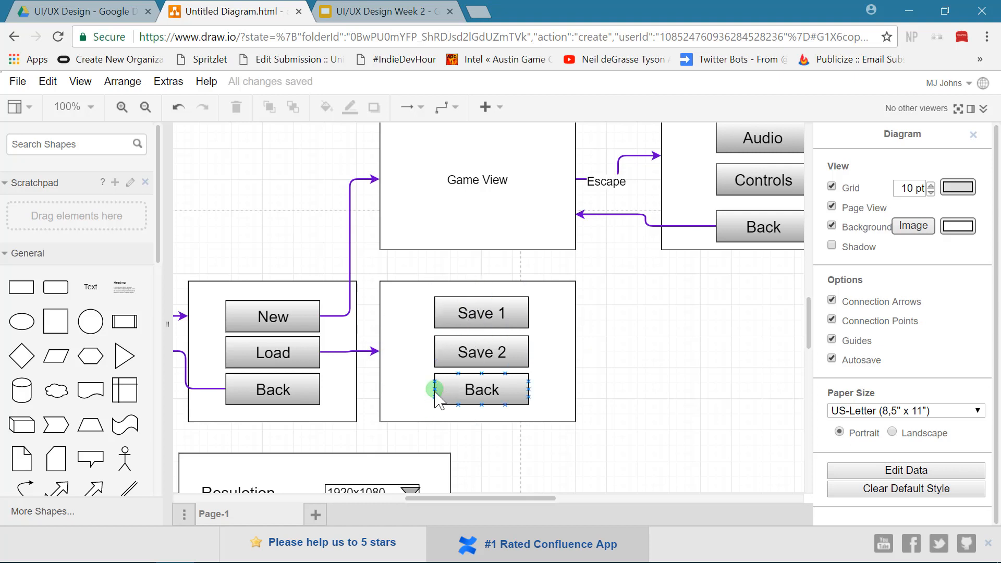
Link the load screen's Back button to the New/Load/Back screen, and its Save 1 and Save 2 buttons to Game View, with arrows
{"action": "left_click_drag", "start_coordinate": [416, 392], "coordinate": [360, 406]}
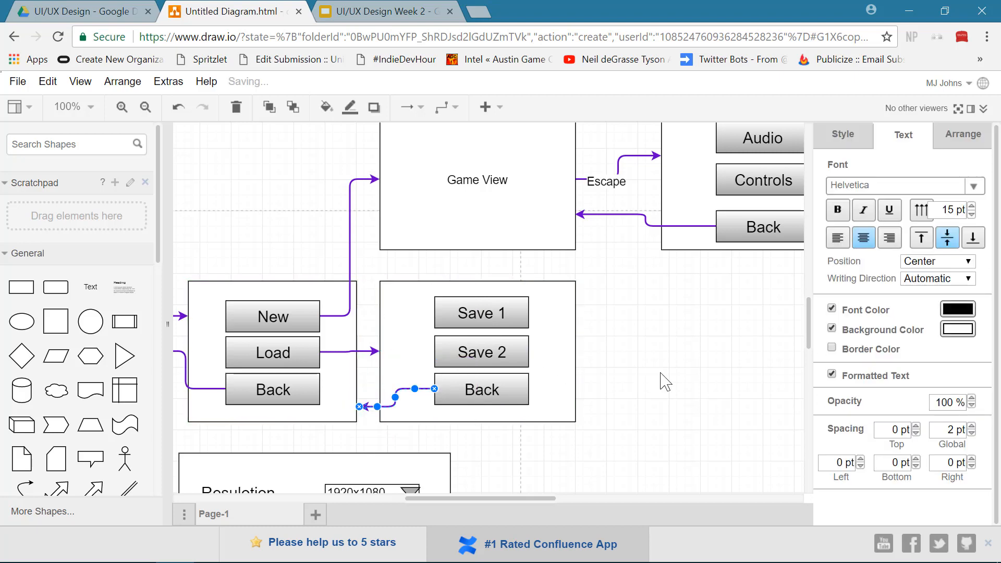
{"action": "left_click", "coordinate": [632, 328]}
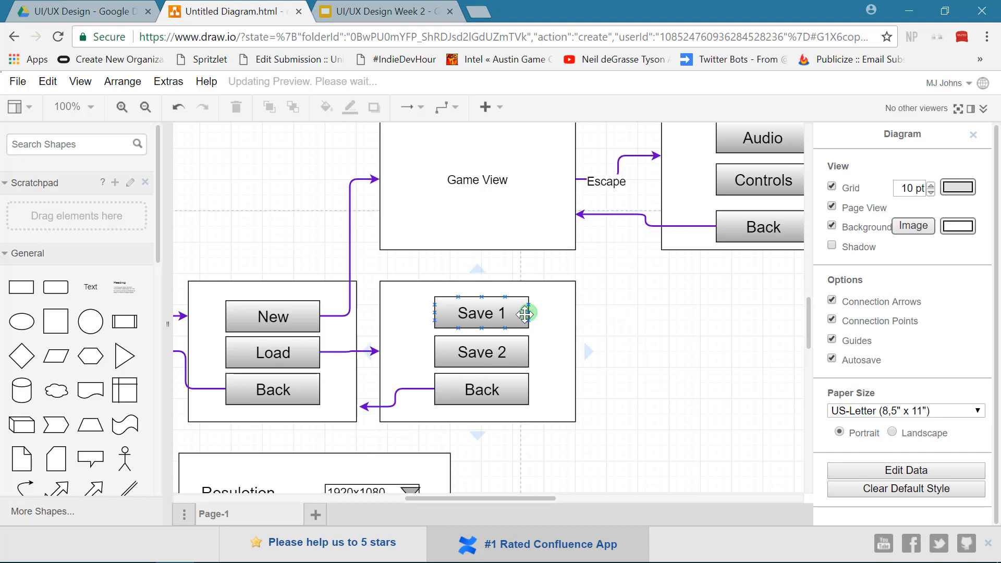
{"action": "left_click_drag", "start_coordinate": [529, 312], "coordinate": [554, 250]}
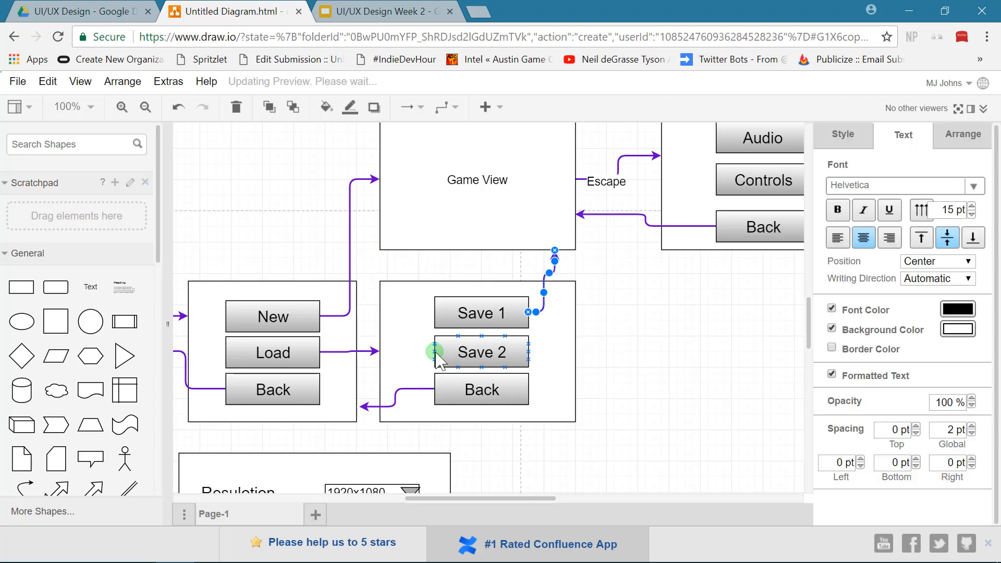
{"action": "left_click_drag", "start_coordinate": [427, 348], "coordinate": [410, 251]}
{"action": "left_click", "coordinate": [513, 284]}
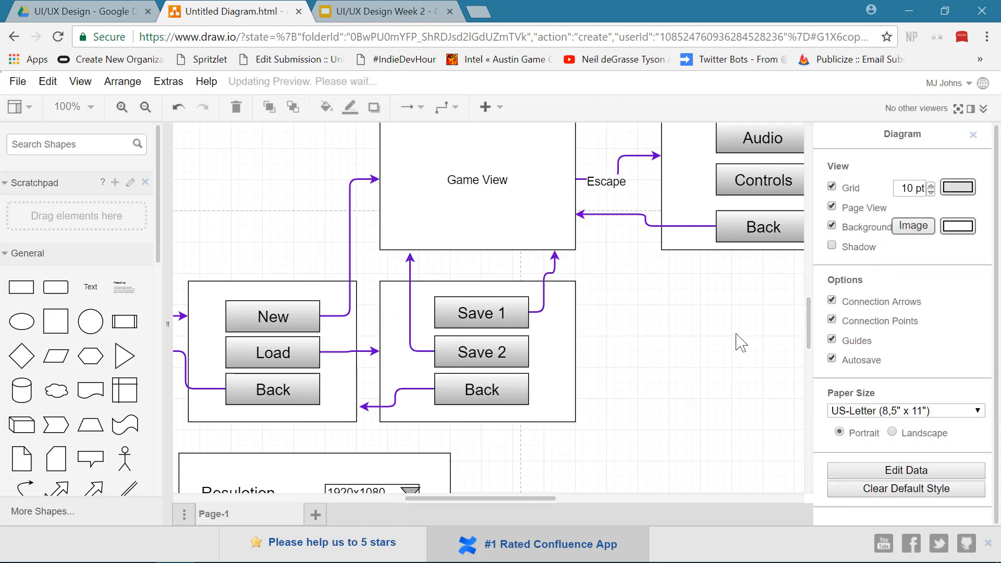
Review the whole wireframe, following the arrows between the main menu, start, load, game view, options and video settings screens
{"action": "scroll", "coordinate": [733, 340], "scroll_direction": "up", "scroll_amount": 3}
{"action": "scroll", "coordinate": [724, 343], "scroll_direction": "down", "scroll_amount": 7}
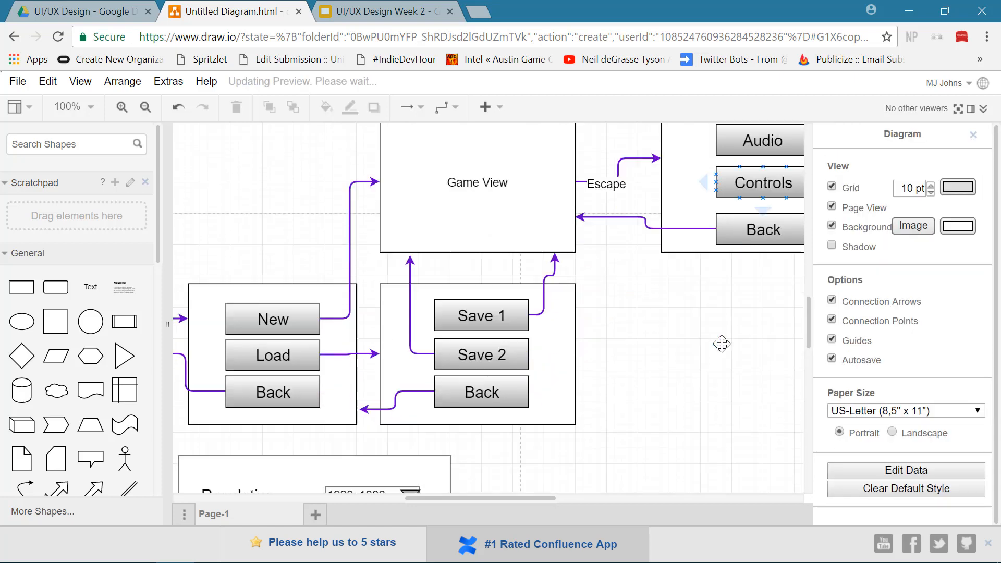
{"action": "left_click_drag", "start_coordinate": [501, 499], "coordinate": [433, 499]}
{"action": "scroll", "coordinate": [488, 438], "scroll_direction": "up", "scroll_amount": 6}
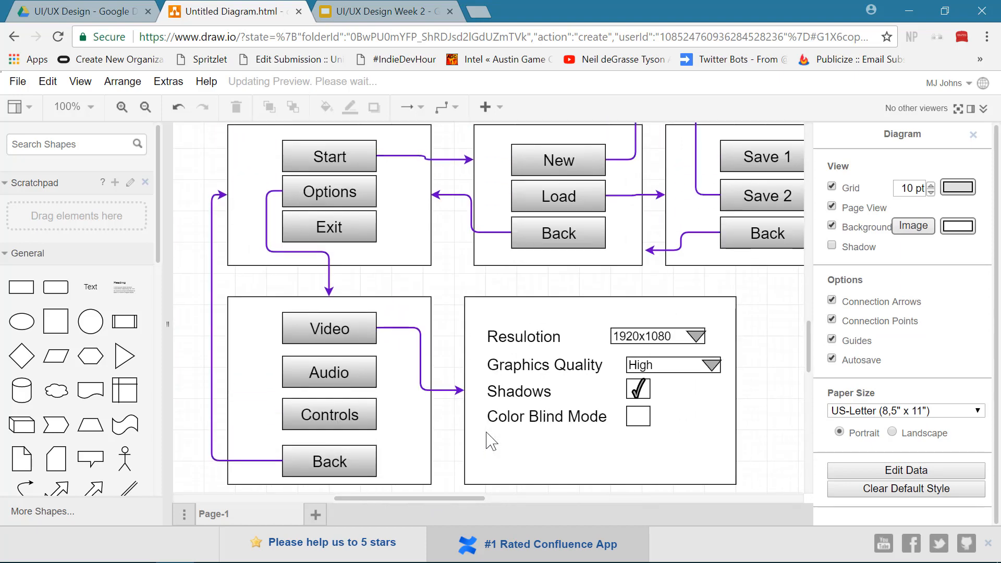
{"action": "left_click_drag", "start_coordinate": [428, 499], "coordinate": [534, 517]}
{"action": "scroll", "coordinate": [563, 405], "scroll_direction": "down", "scroll_amount": 3}
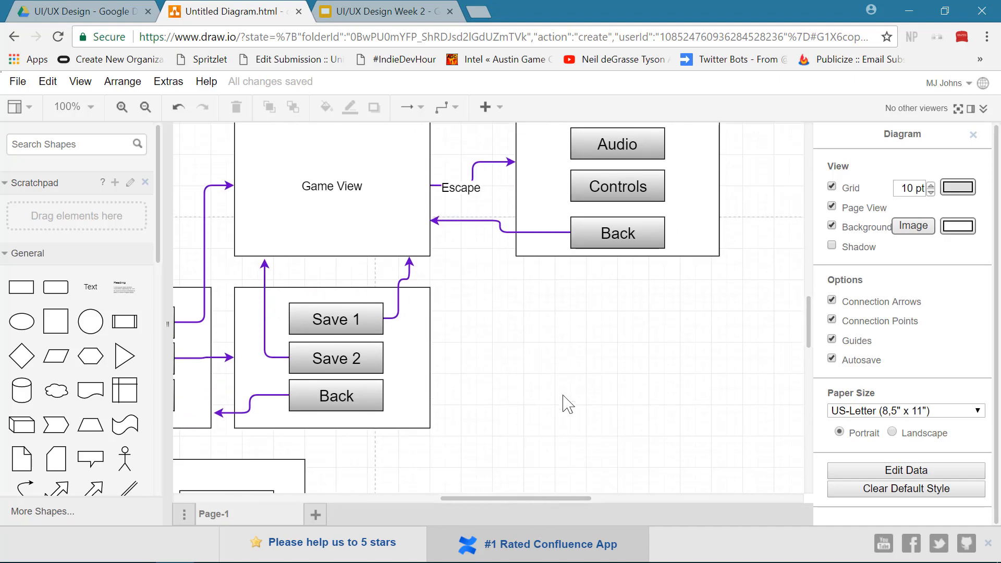
{"action": "left_click_drag", "start_coordinate": [498, 499], "coordinate": [419, 499]}
{"action": "scroll", "coordinate": [420, 388], "scroll_direction": "down", "scroll_amount": 3}
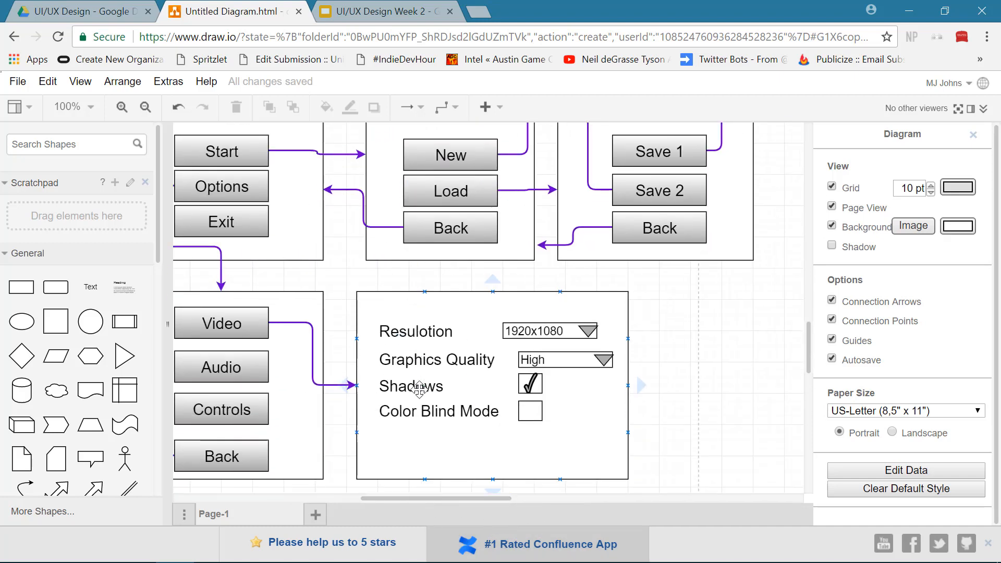
{"action": "left_click_drag", "start_coordinate": [384, 499], "coordinate": [360, 499]}
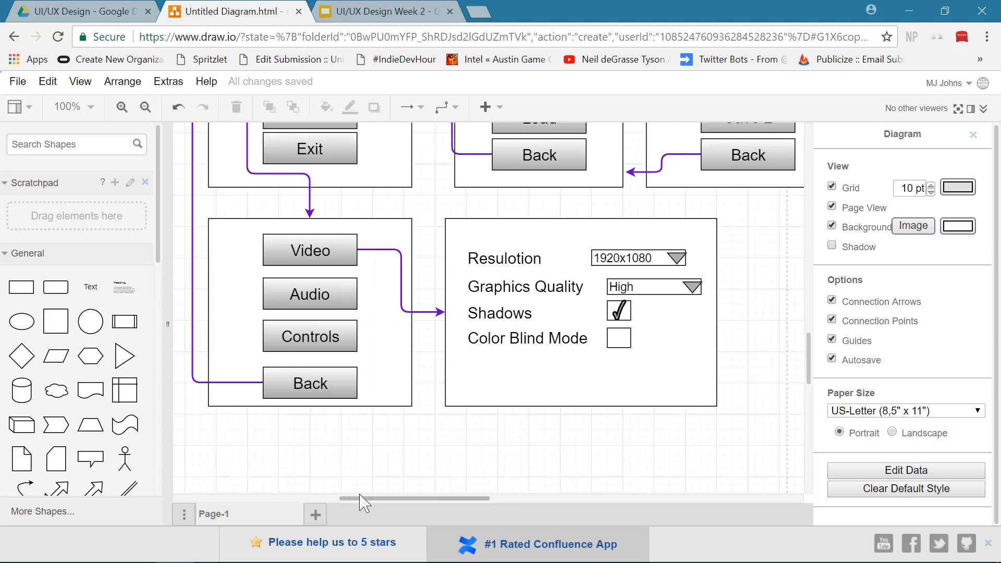
{"action": "scroll", "coordinate": [462, 395], "scroll_direction": "up", "scroll_amount": 2}
{"action": "left_click", "coordinate": [478, 379]}
{"action": "scroll", "coordinate": [479, 379], "scroll_direction": "up", "scroll_amount": 2}
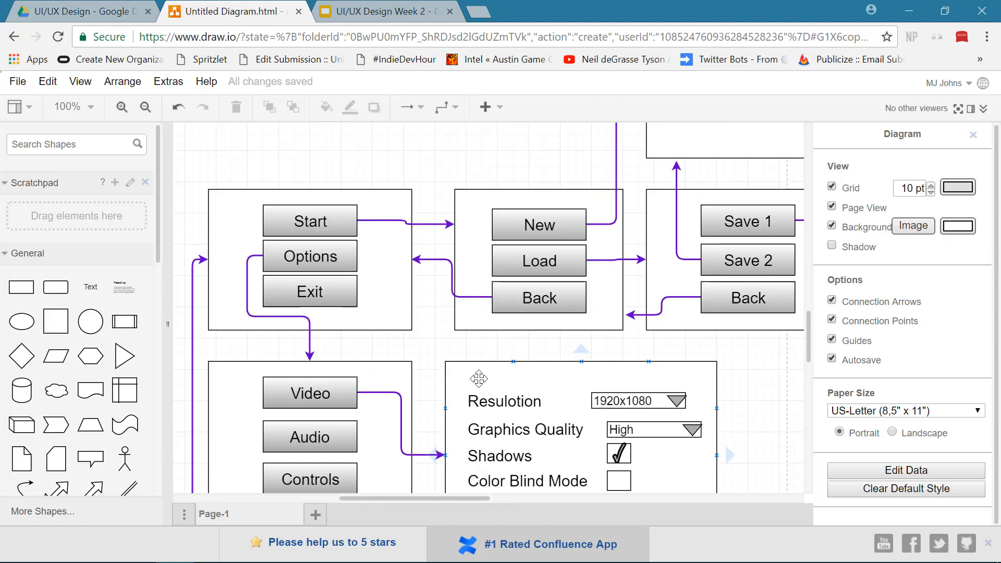
{"action": "scroll", "coordinate": [472, 378], "scroll_direction": "up", "scroll_amount": 4}
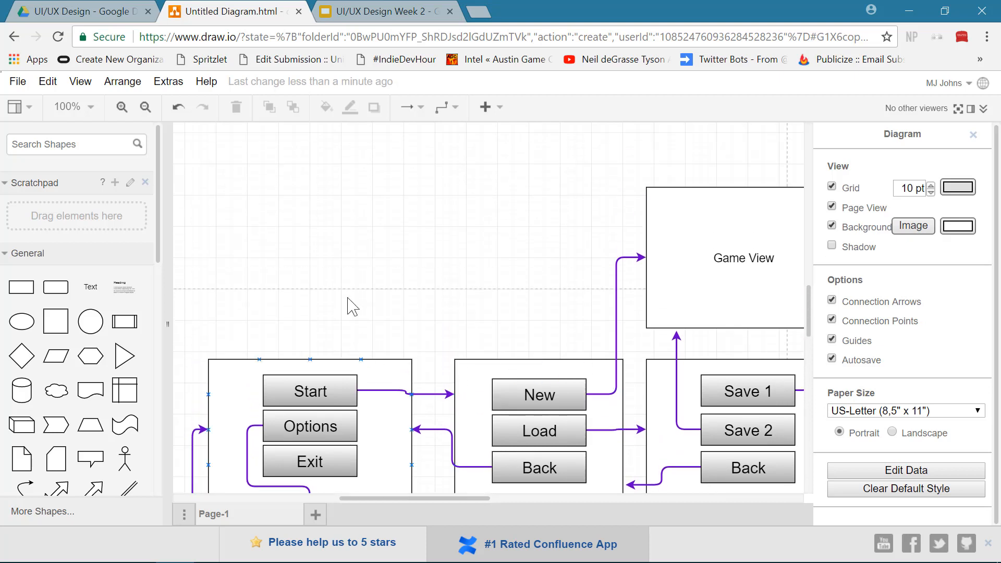
{"action": "scroll", "coordinate": [427, 237], "scroll_direction": "down", "scroll_amount": 2}
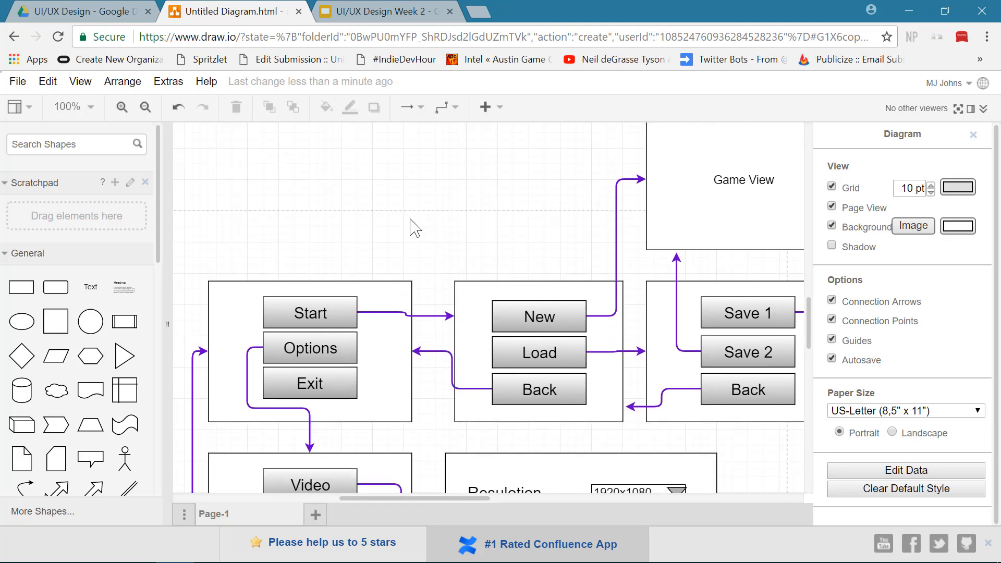
{"action": "left_click", "coordinate": [19, 84]}
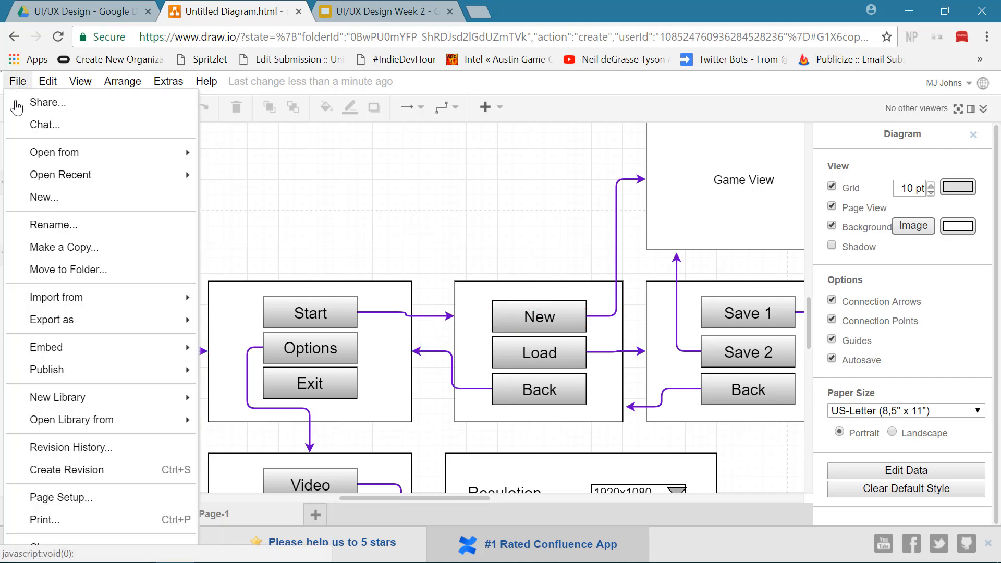
{"action": "mouse_move", "coordinate": [60, 330]}
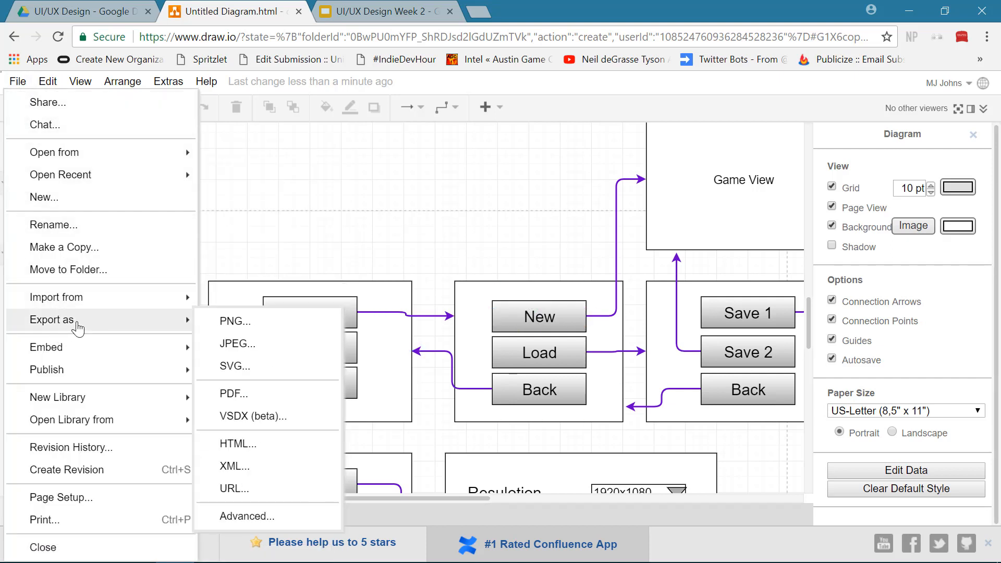
{"action": "left_click", "coordinate": [243, 329]}
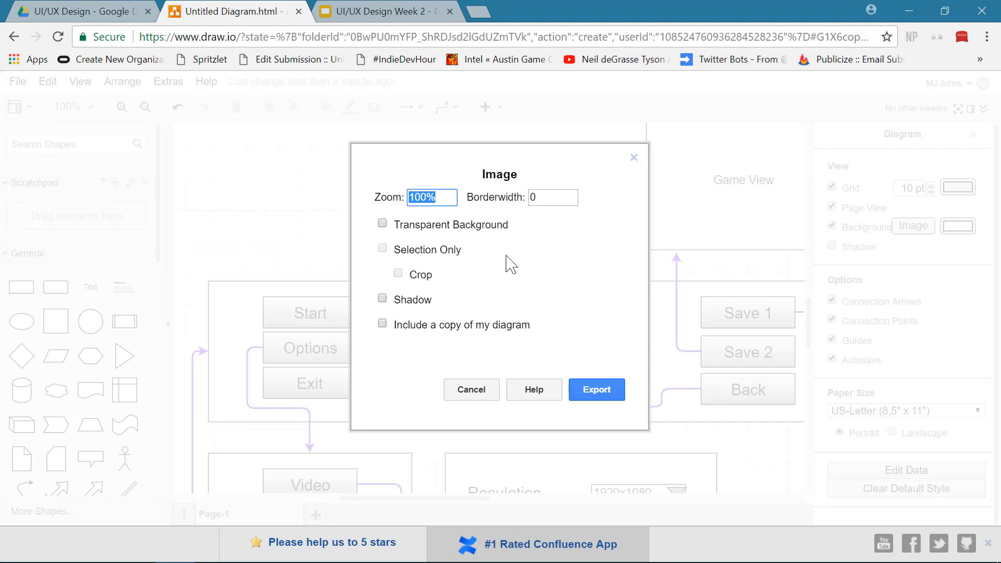
{"action": "left_click", "coordinate": [548, 197]}
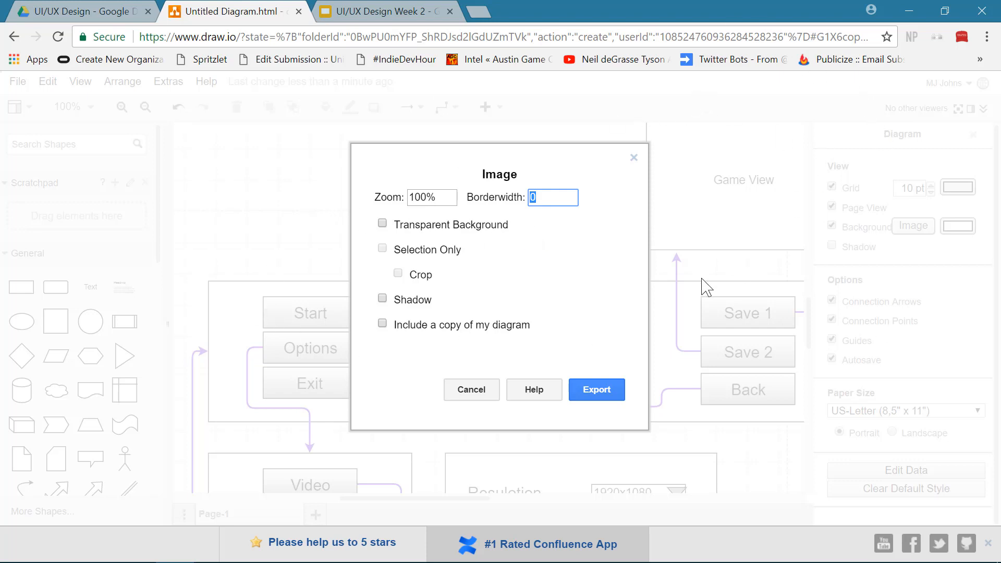
{"action": "left_click", "coordinate": [472, 389]}
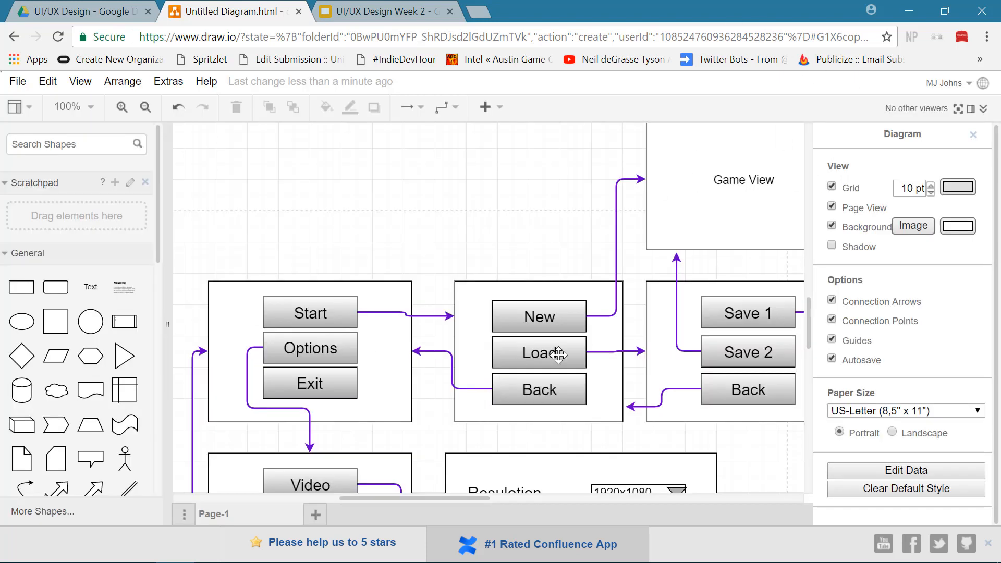
Start a PNG export of the diagram at 100% zoom up to the choice of save destination, and close it without saving
{"action": "left_click_drag", "start_coordinate": [463, 498], "coordinate": [572, 506]}
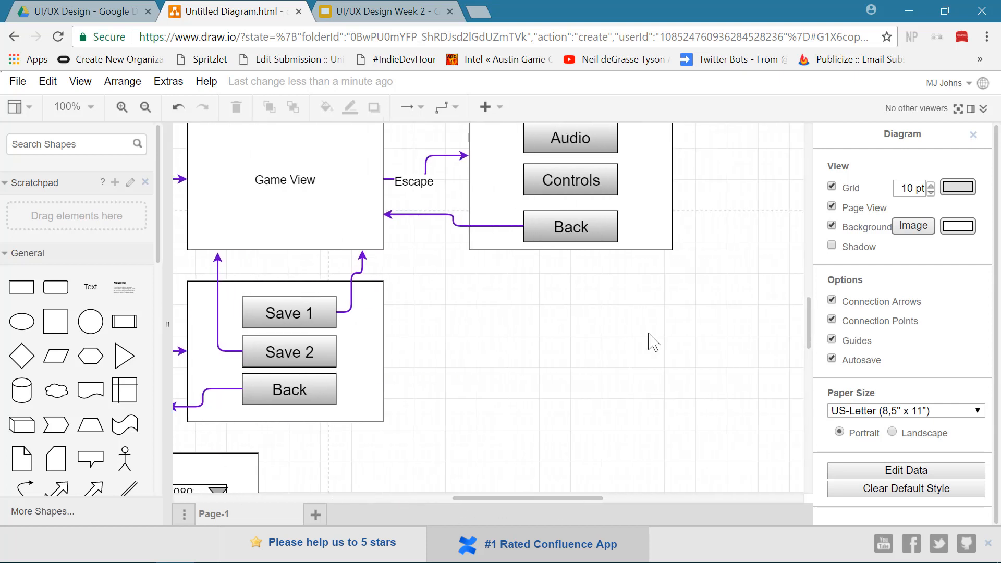
{"action": "scroll", "coordinate": [681, 244], "scroll_direction": "up", "scroll_amount": 1}
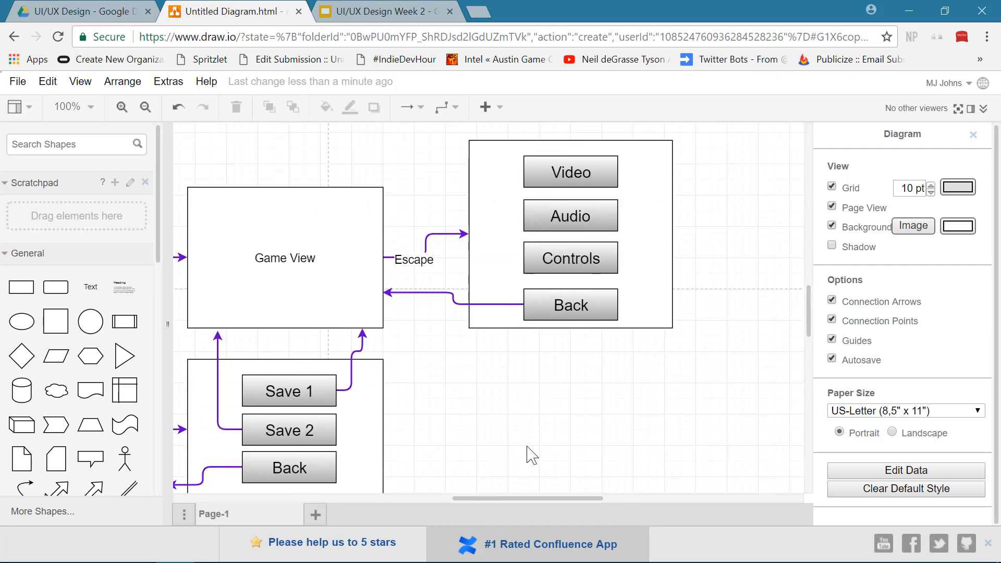
{"action": "left_click", "coordinate": [18, 82]}
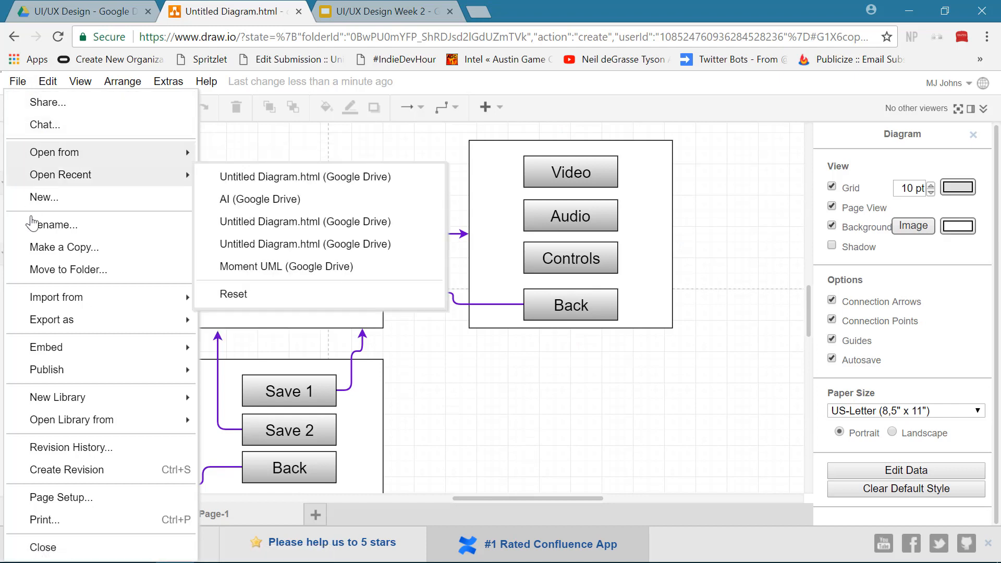
{"action": "mouse_move", "coordinate": [123, 320]}
{"action": "left_click", "coordinate": [234, 331]}
{"action": "left_click", "coordinate": [549, 196]}
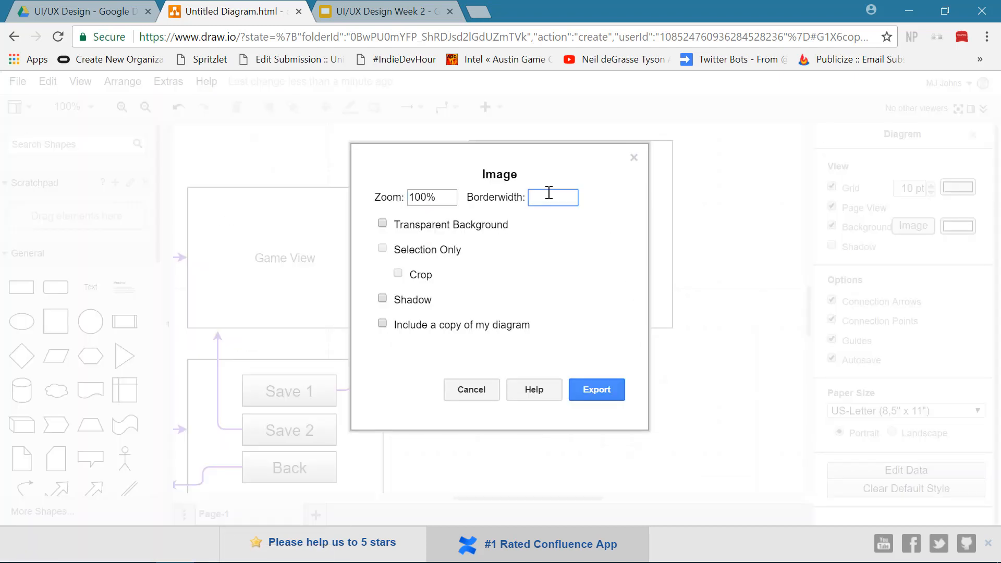
{"action": "left_click", "coordinate": [605, 399]}
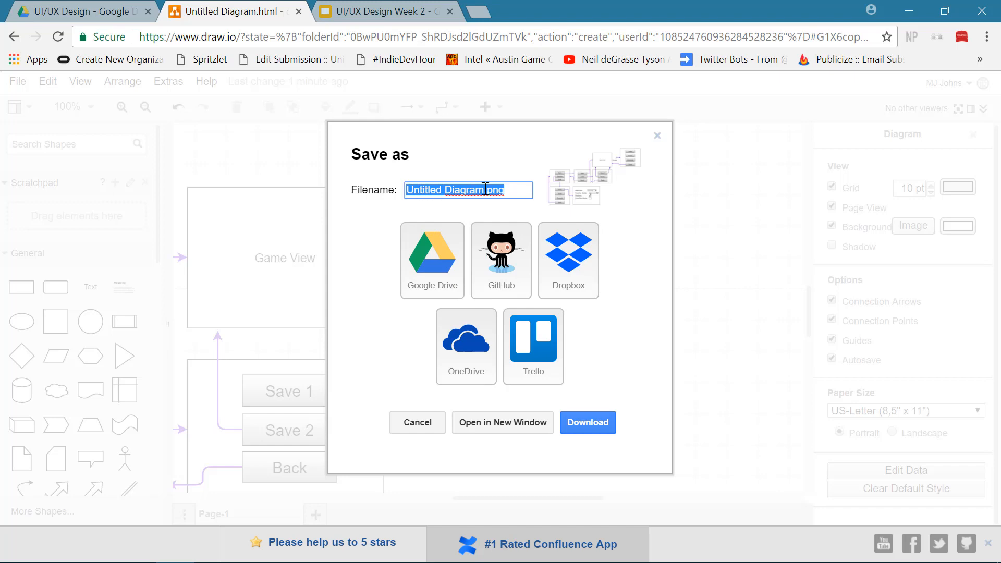
{"action": "left_click", "coordinate": [658, 136]}
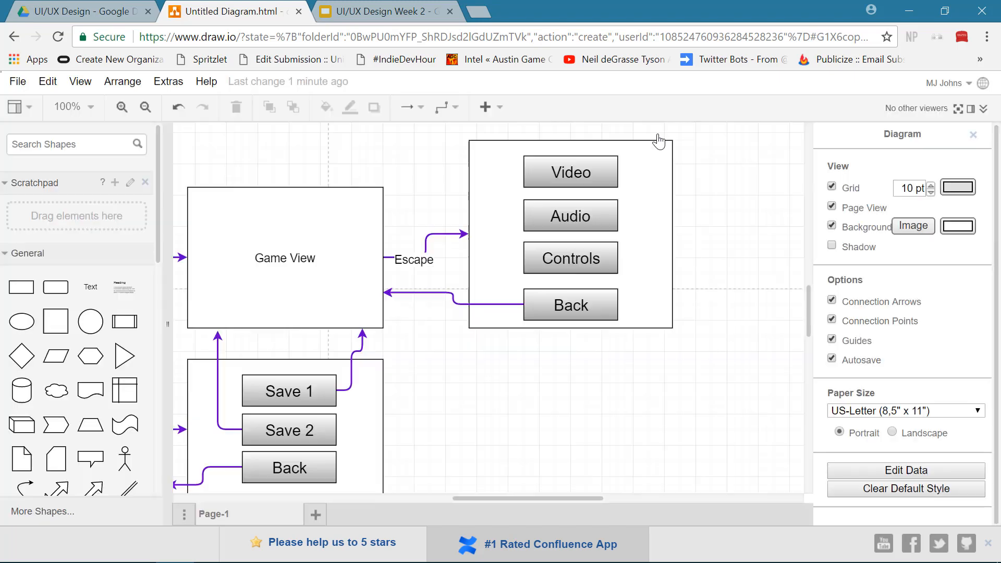
{"action": "scroll", "coordinate": [234, 180], "scroll_direction": "up", "scroll_amount": 5}
{"action": "scroll", "coordinate": [233, 181], "scroll_direction": "down", "scroll_amount": 5}
{"action": "left_click", "coordinate": [311, 383]}
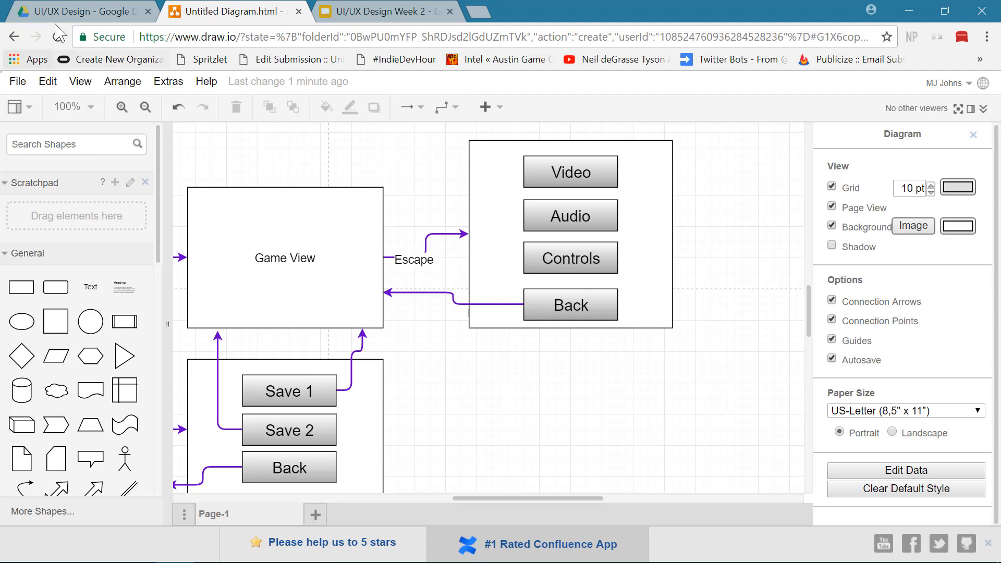
Rename the untitled diagram as FlowDiagram1
{"action": "left_click", "coordinate": [78, 11]}
{"action": "left_click", "coordinate": [208, 11]}
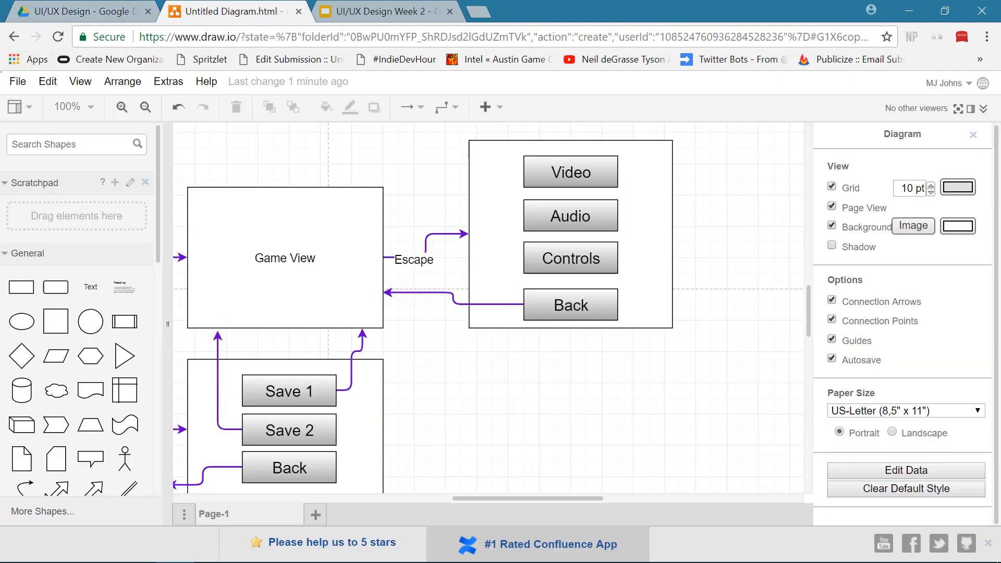
{"action": "left_click", "coordinate": [18, 82]}
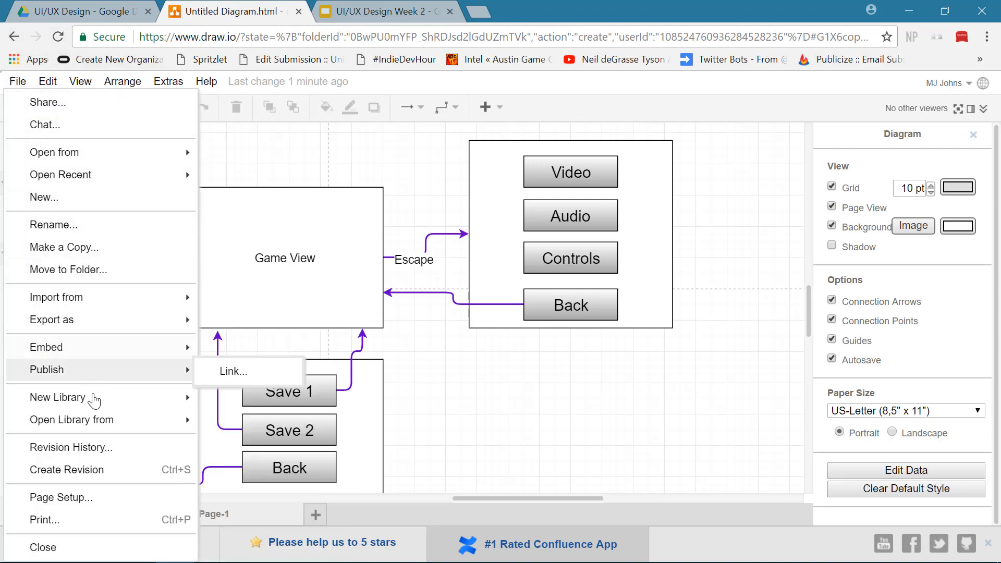
{"action": "mouse_move", "coordinate": [86, 388]}
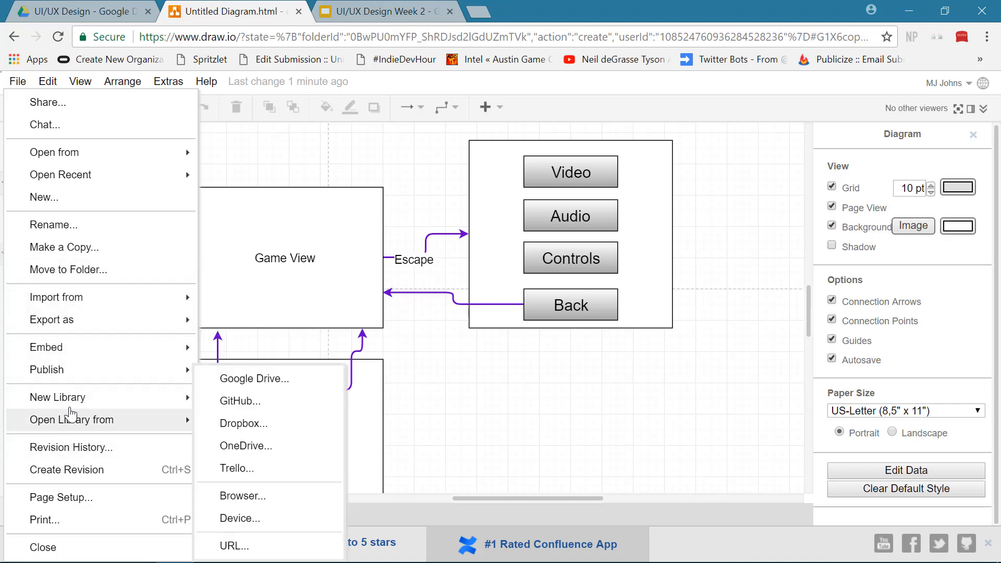
{"action": "left_click", "coordinate": [67, 224]}
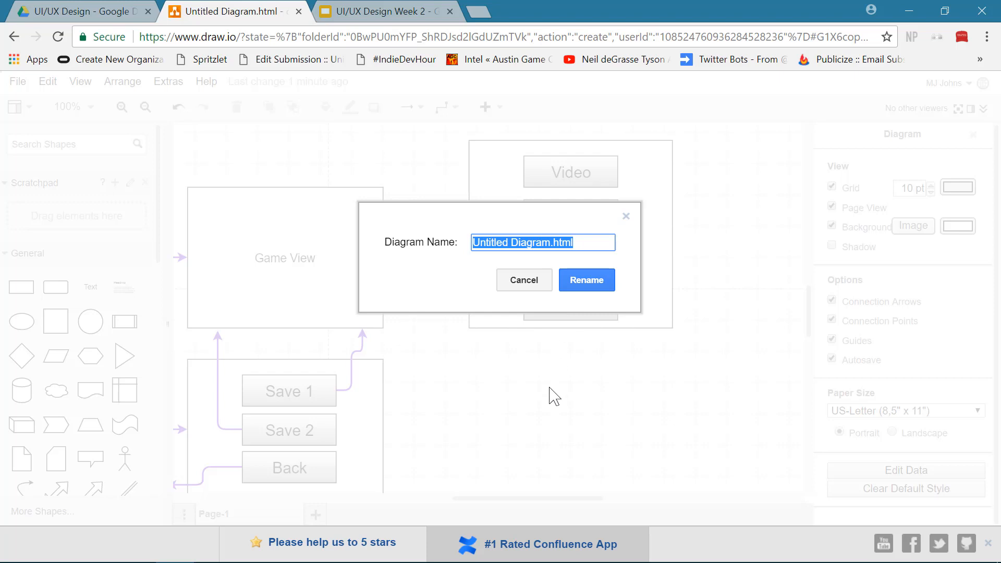
{"action": "type", "text": "FlowDiagram1"}
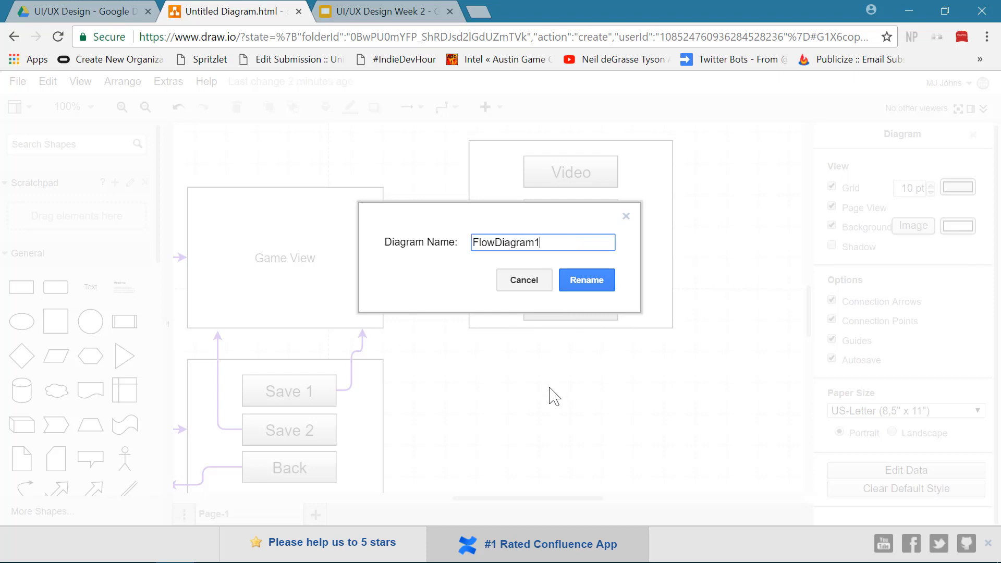
{"action": "key", "text": "Return"}
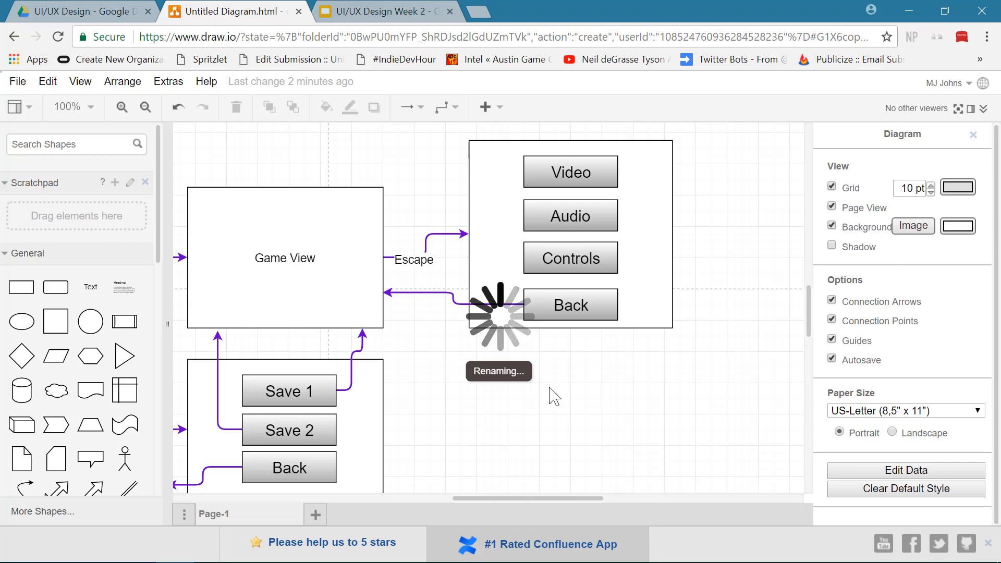
Start a PNG export of the renamed diagram up to the choice of save destination, and cancel it
{"action": "left_click", "coordinate": [11, 82]}
{"action": "mouse_move", "coordinate": [133, 321]}
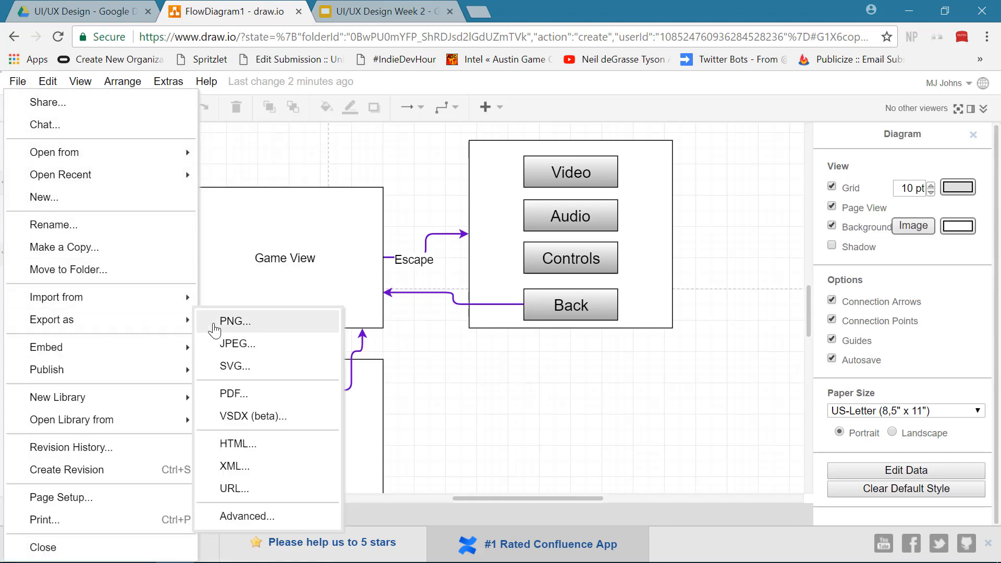
{"action": "left_click", "coordinate": [217, 326]}
{"action": "left_click", "coordinate": [596, 390]}
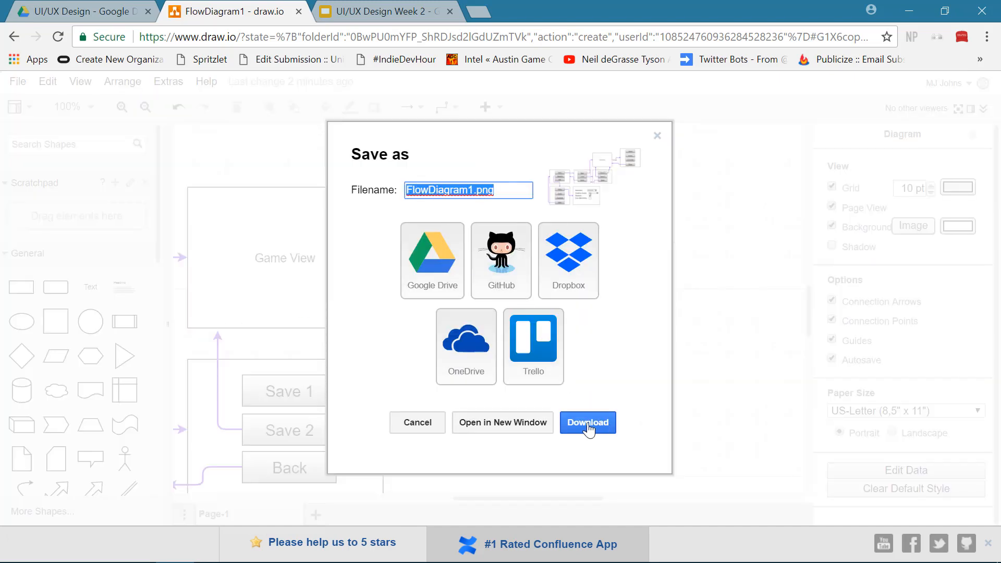
{"action": "left_click", "coordinate": [415, 428]}
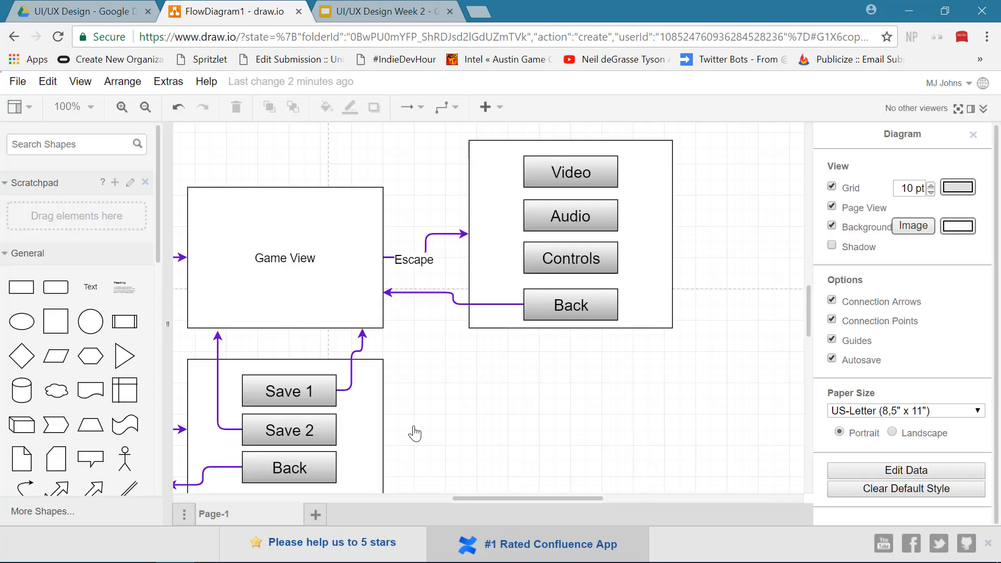
Switch to the UI/UX Design Week 2 presentation, present it from the "Make a Flow Diagram" slide, and advance to the example game screen flow
{"action": "left_click", "coordinate": [399, 13]}
{"action": "left_click", "coordinate": [766, 112]}
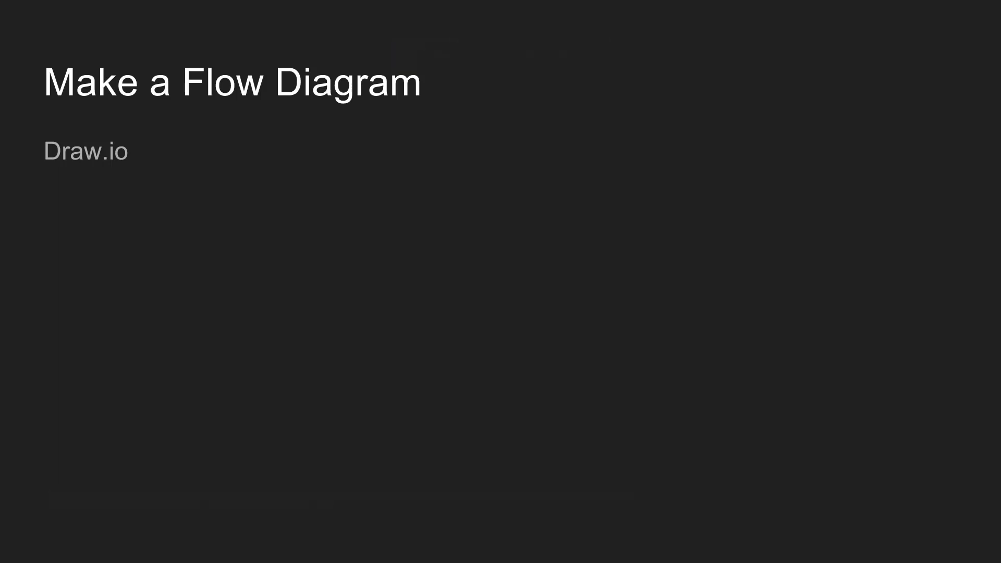
{"action": "key", "text": "Right"}
{"action": "key", "text": "Right"}
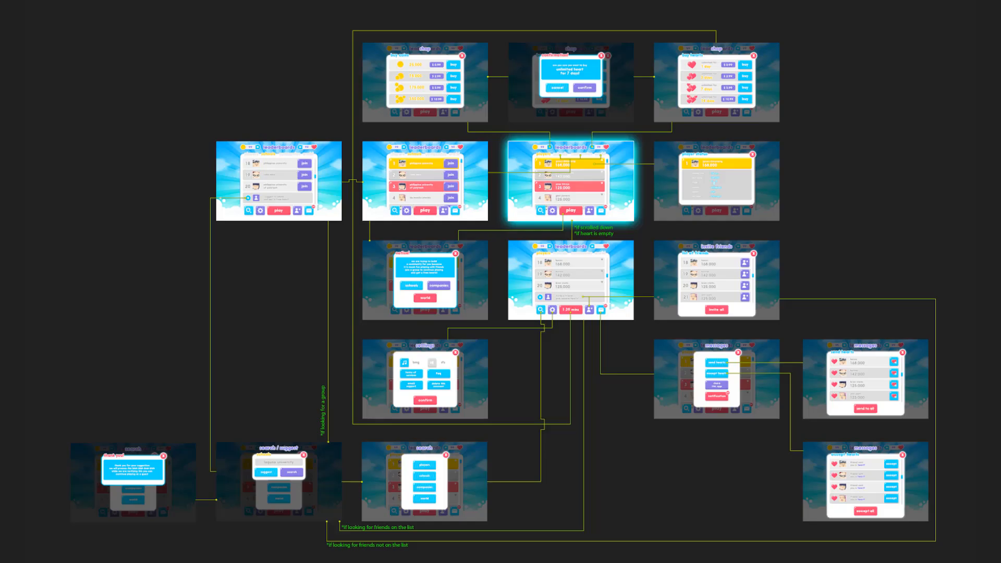